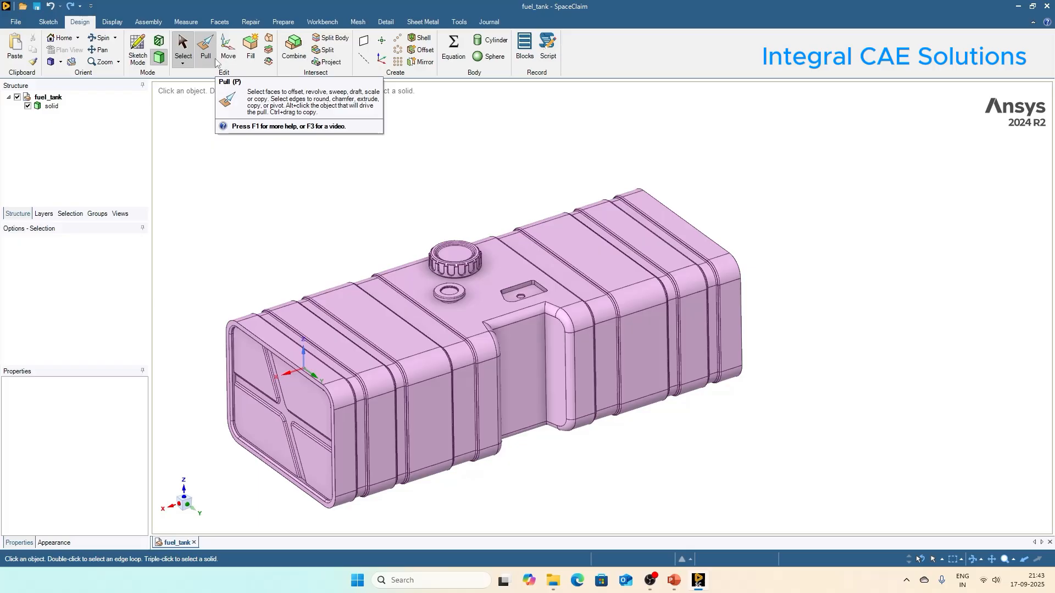
pyautogui.click(222, 58)
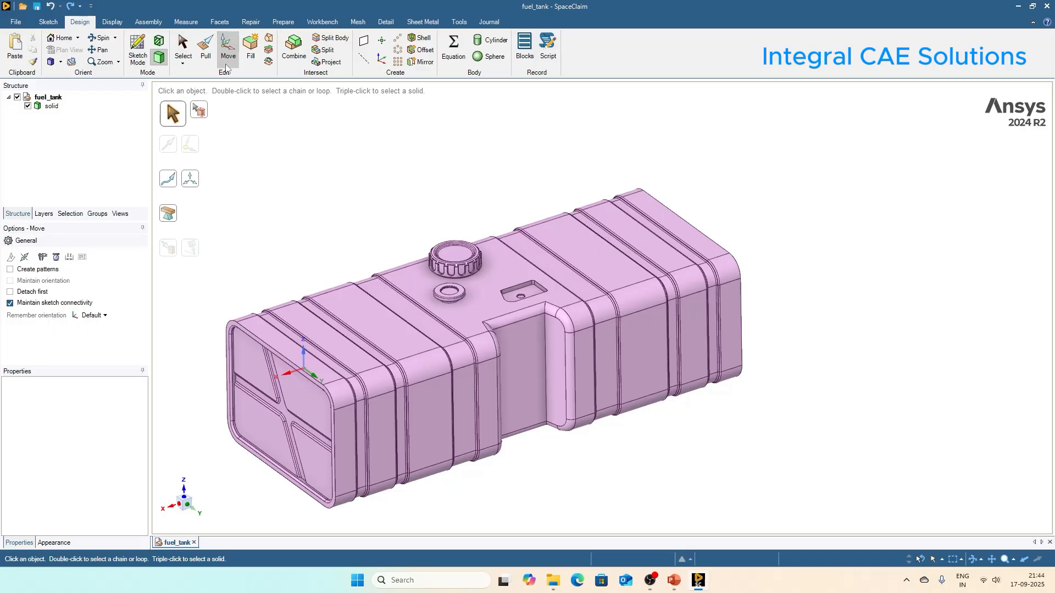
pyautogui.scroll(-1, 311, 159)
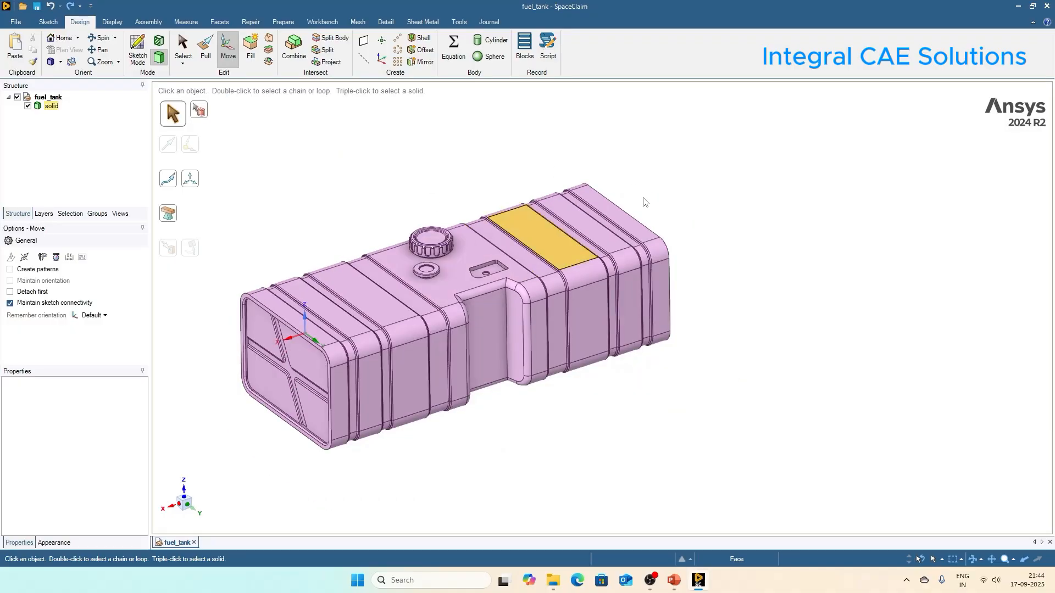
pyautogui.scroll(3, 632, 262)
pyautogui.scroll(-1, 339, 297)
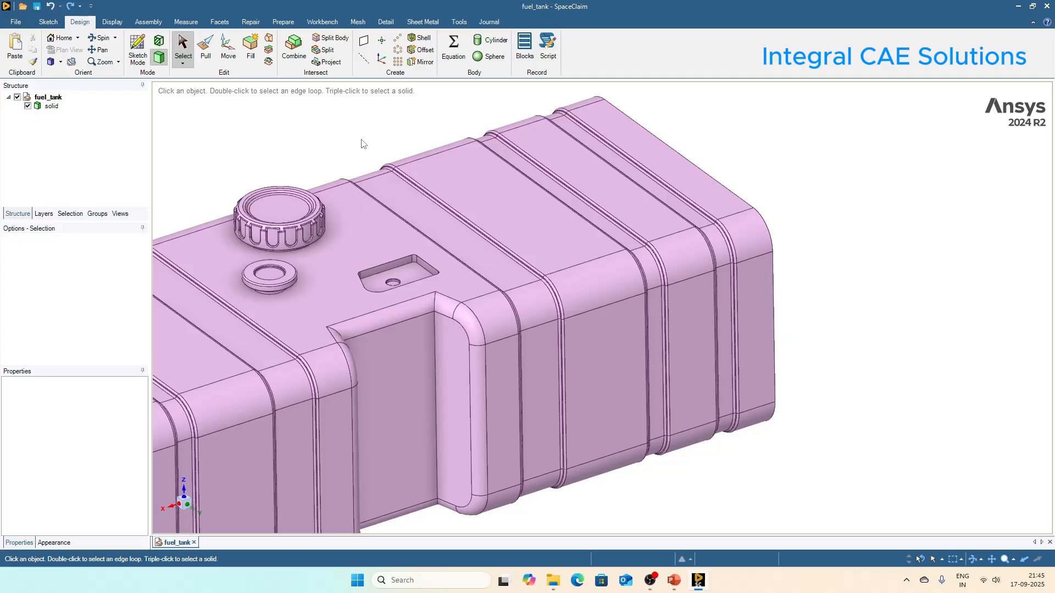
pyautogui.click(433, 272)
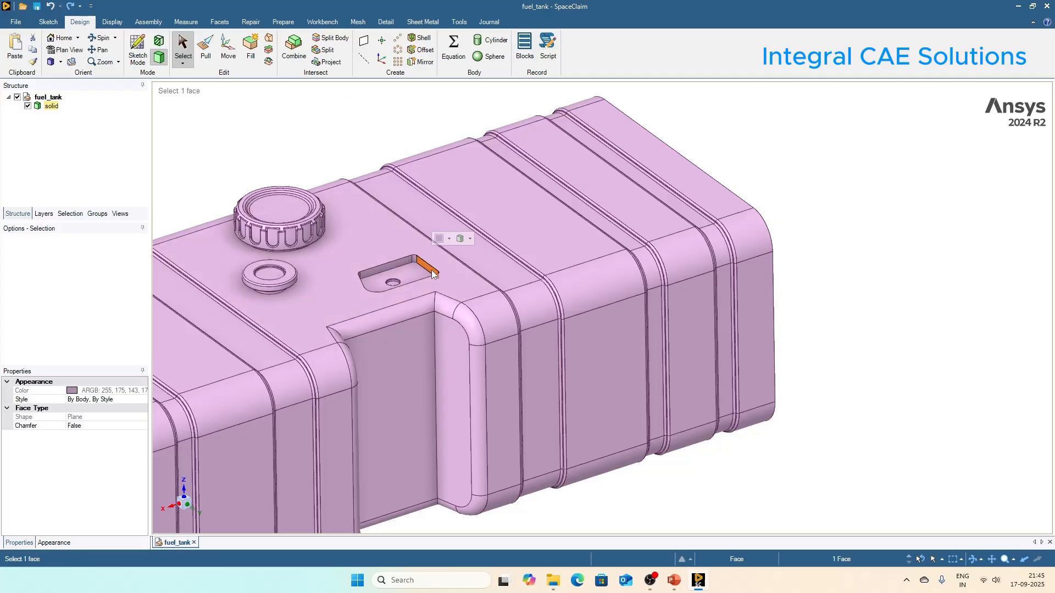
pyautogui.click(225, 57)
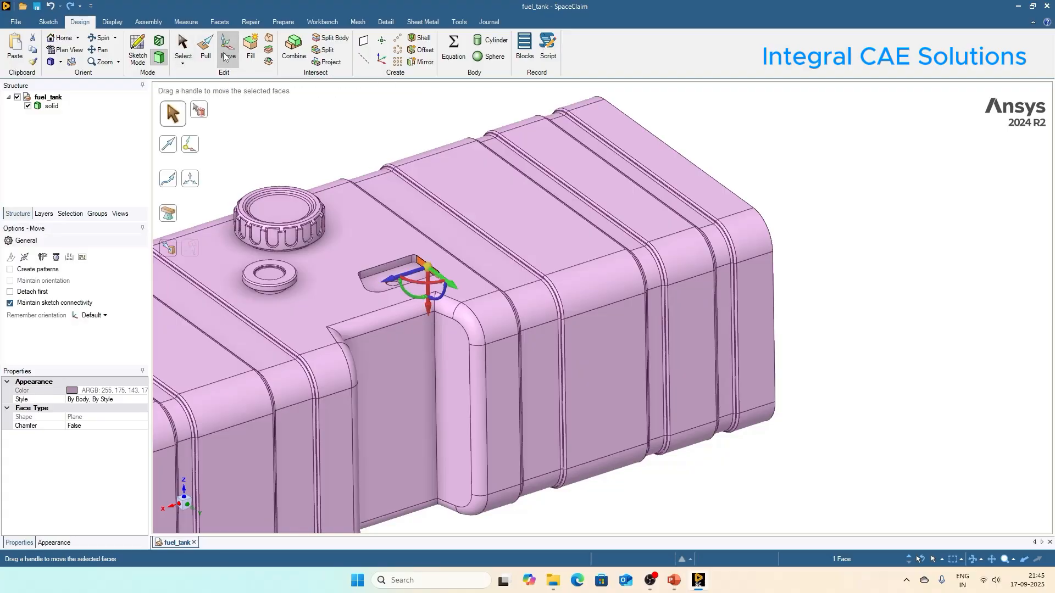
pyautogui.click(300, 179)
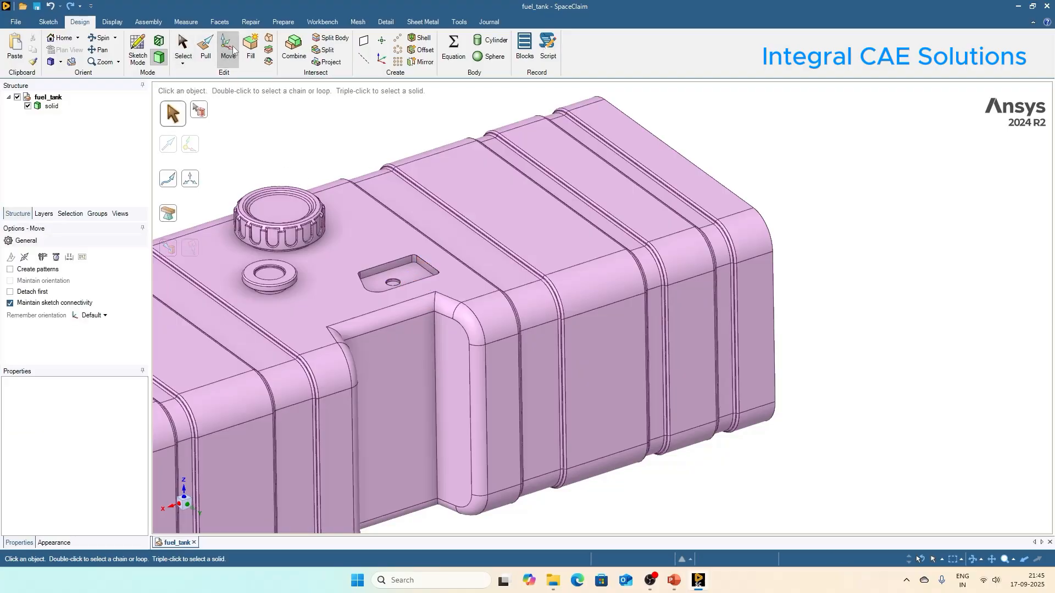
pyautogui.scroll(3, 441, 289)
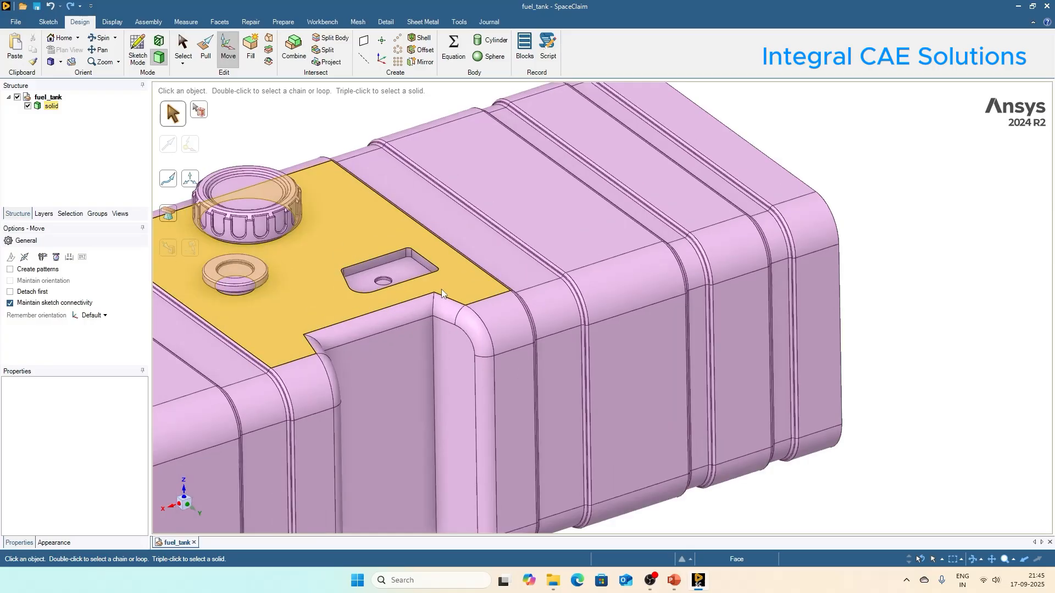
pyautogui.click(419, 252)
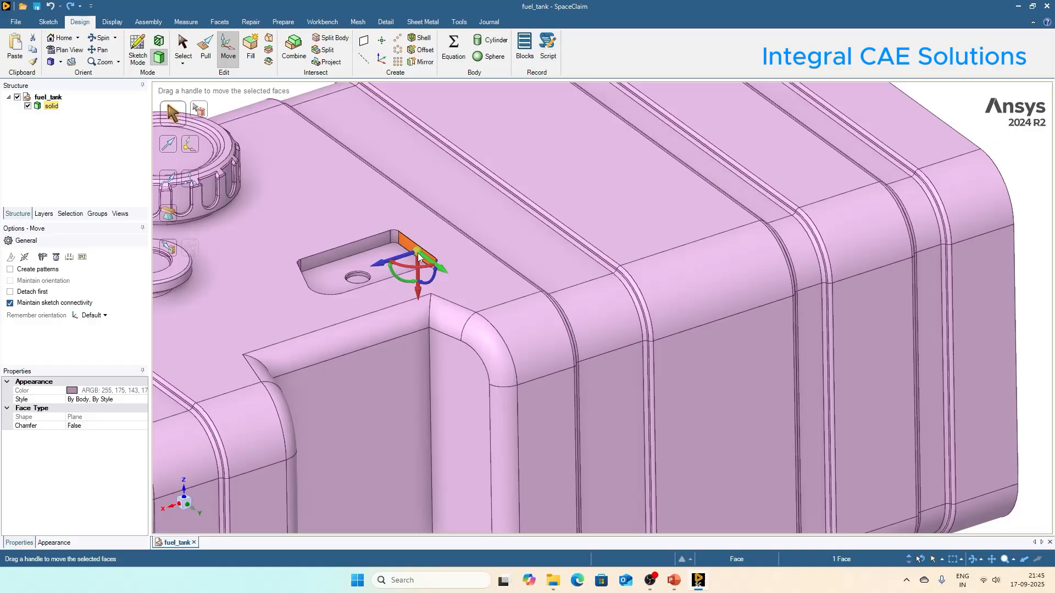
pyautogui.keyDown('ctrl'); pyautogui.click(364, 247); pyautogui.keyUp('ctrl')
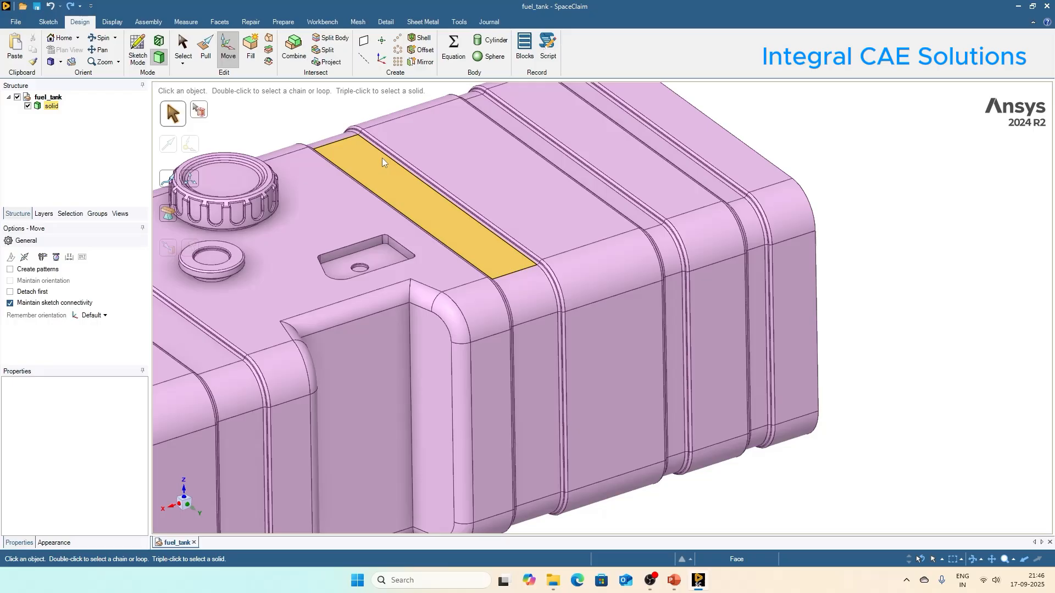
pyautogui.scroll(-2, 380, 166)
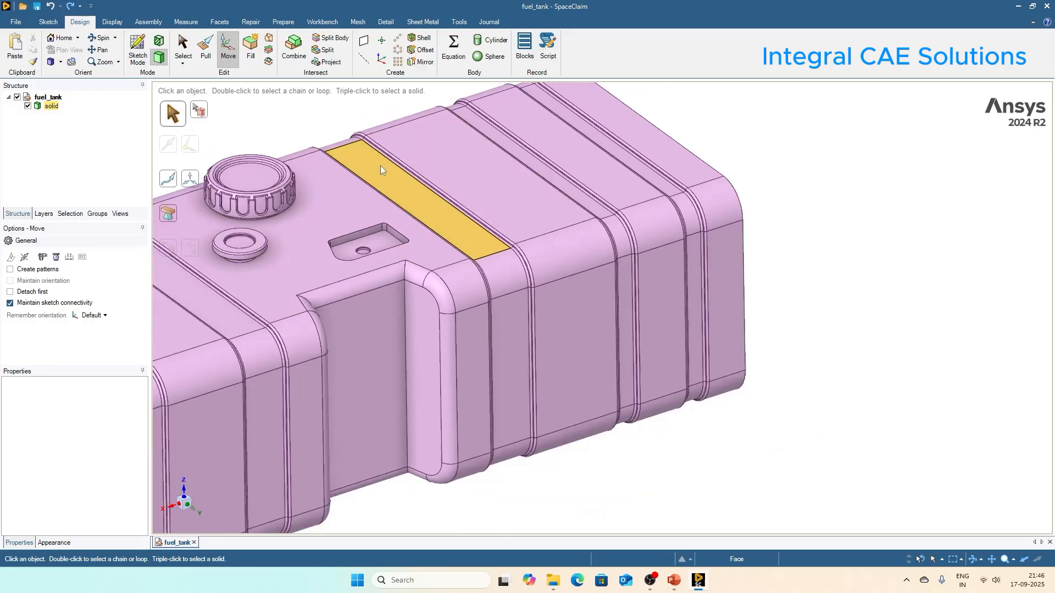
pyautogui.scroll(1, 280, 129)
pyautogui.scroll(1, 267, 129)
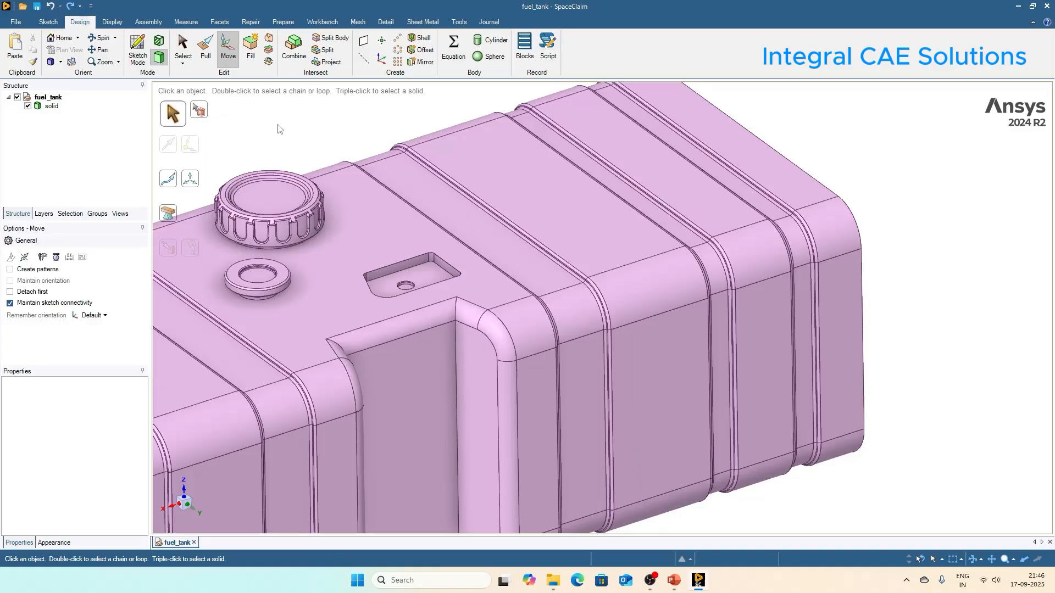
pyautogui.scroll(2, 278, 129)
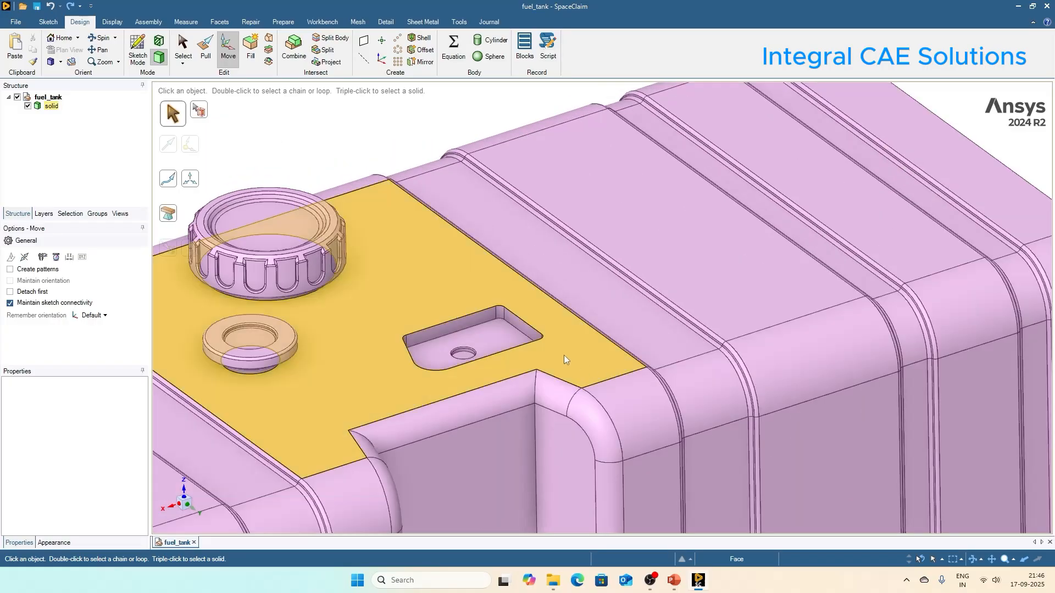
# Step: Move the short end wall of the recessed pocket on the tank's top outward by 3 mm, lengthening the pocket
pyautogui.click(526, 332)
pyautogui.scroll(-1, 378, 135)
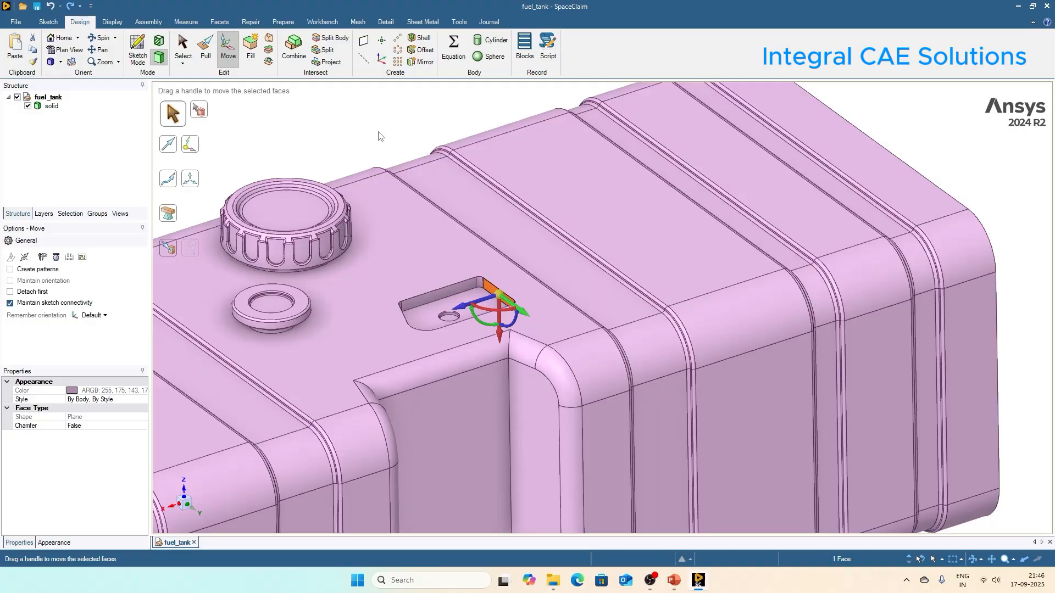
pyautogui.scroll(2, 498, 318)
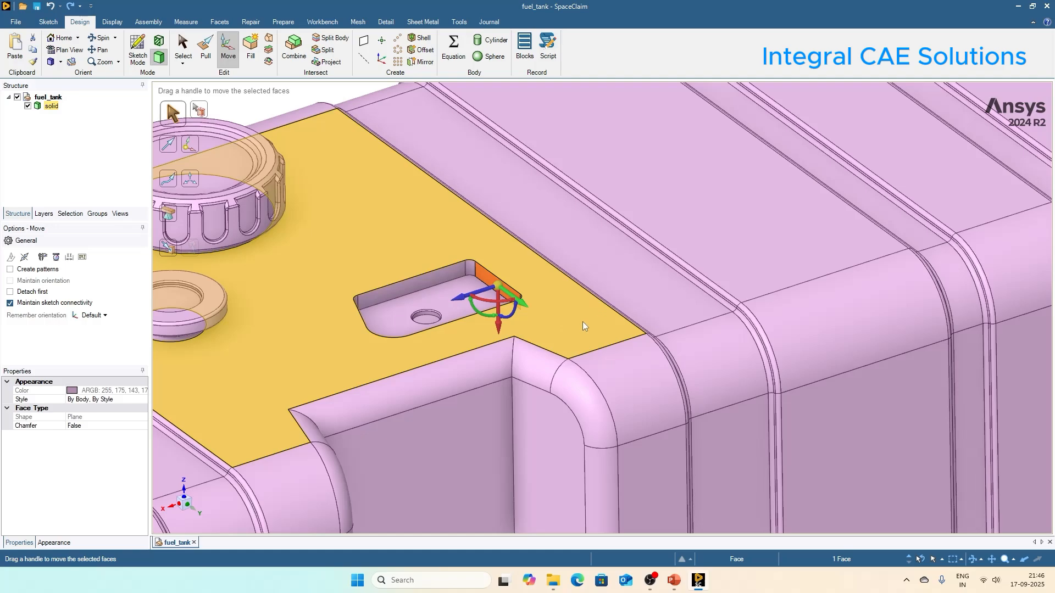
pyautogui.click(519, 310)
pyautogui.scroll(2, 523, 345)
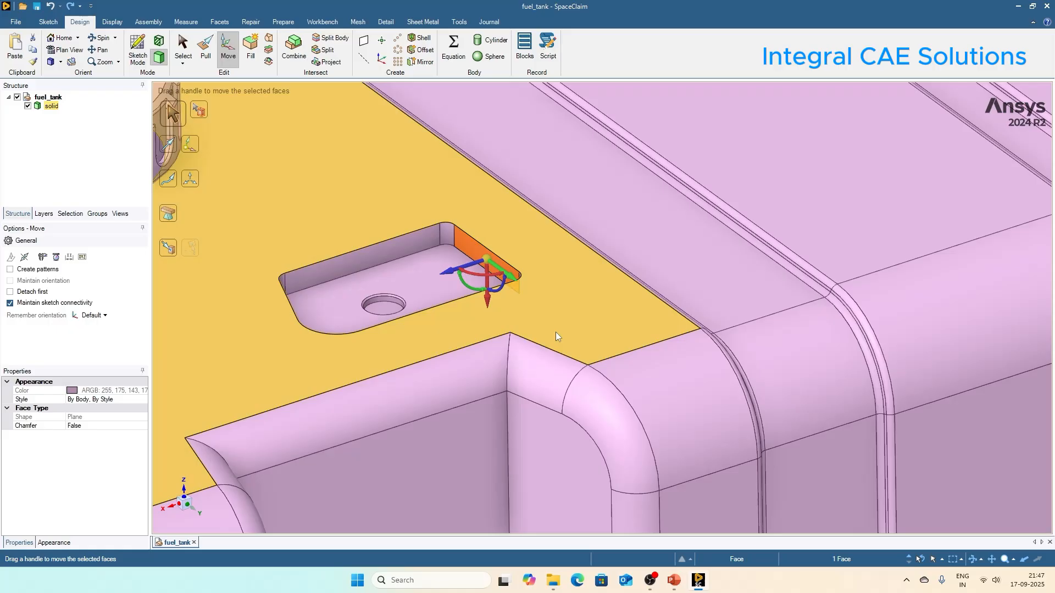
pyautogui.scroll(3, 556, 332)
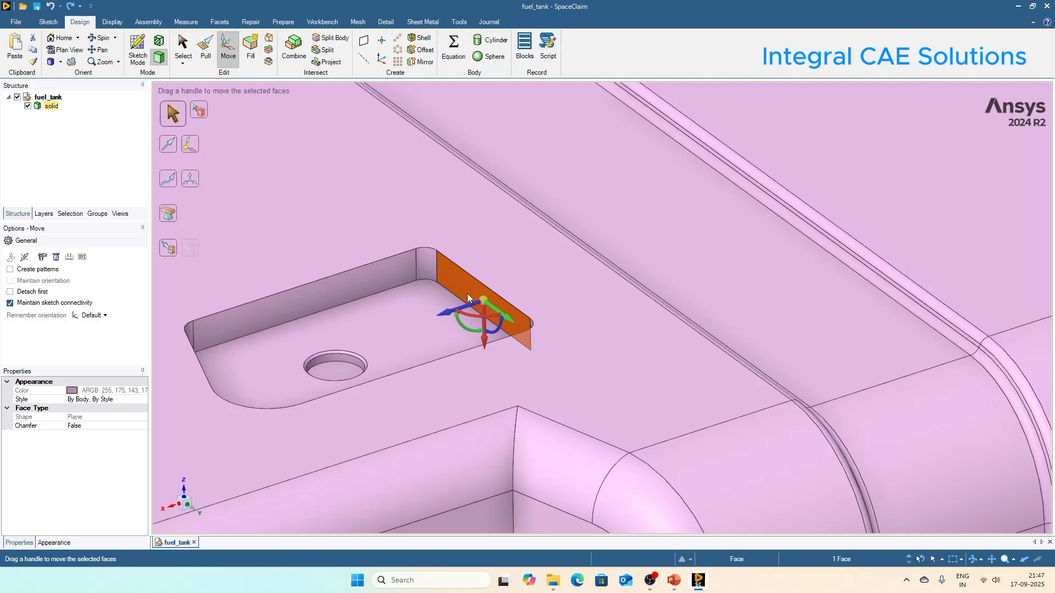
pyautogui.scroll(-1, 625, 259)
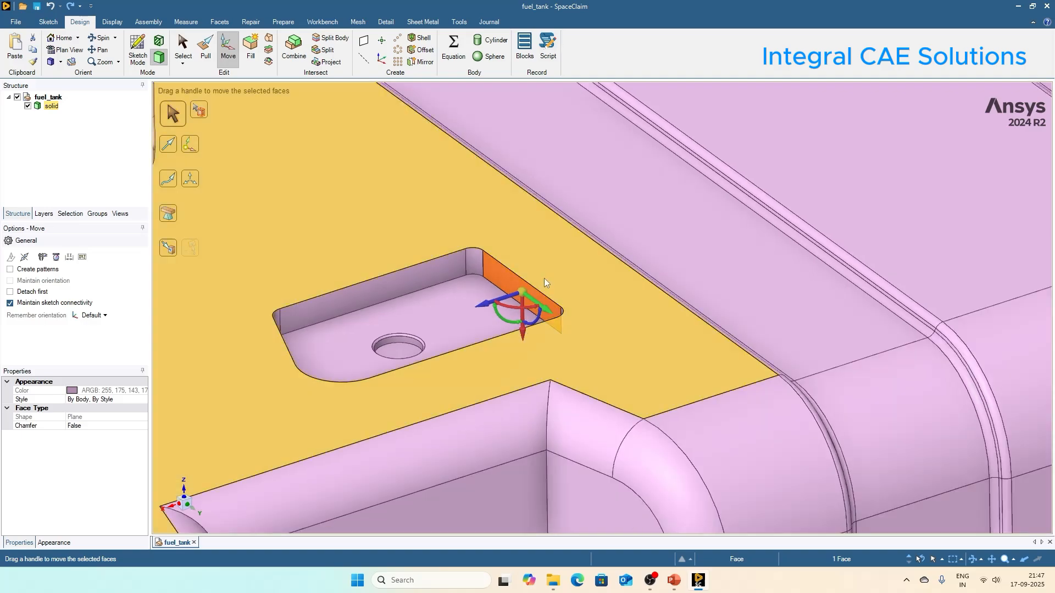
pyautogui.click(484, 306)
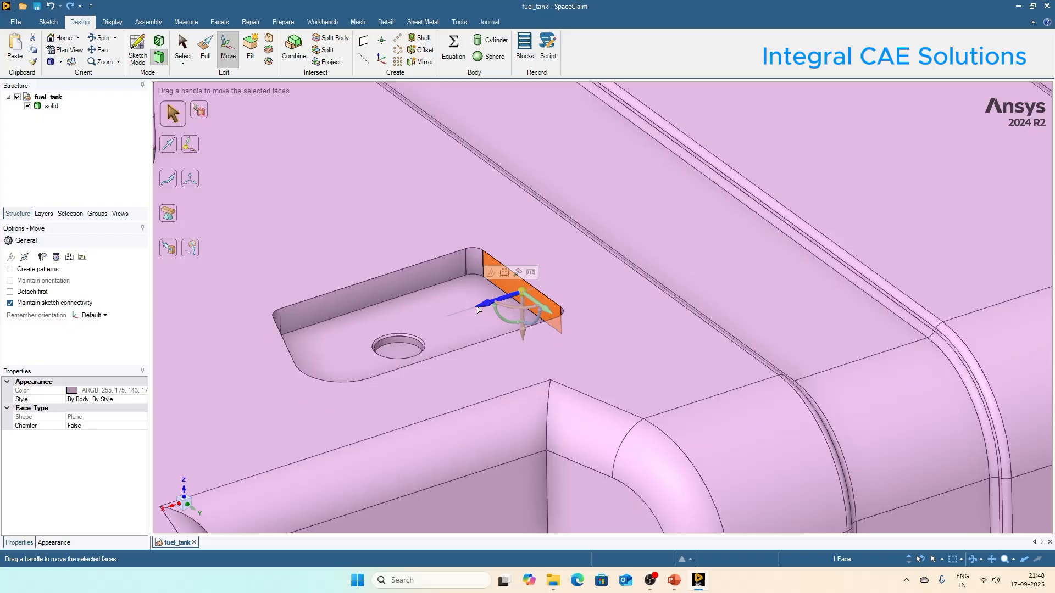
pyautogui.scroll(-1, 482, 281)
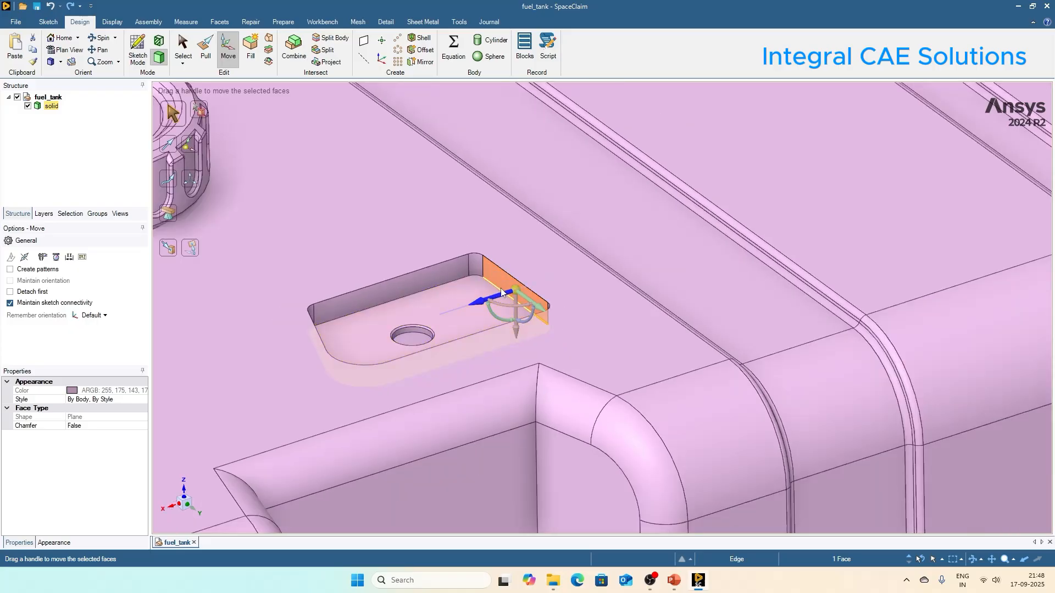
pyautogui.moveTo(493, 294); pyautogui.dragTo(527, 287)
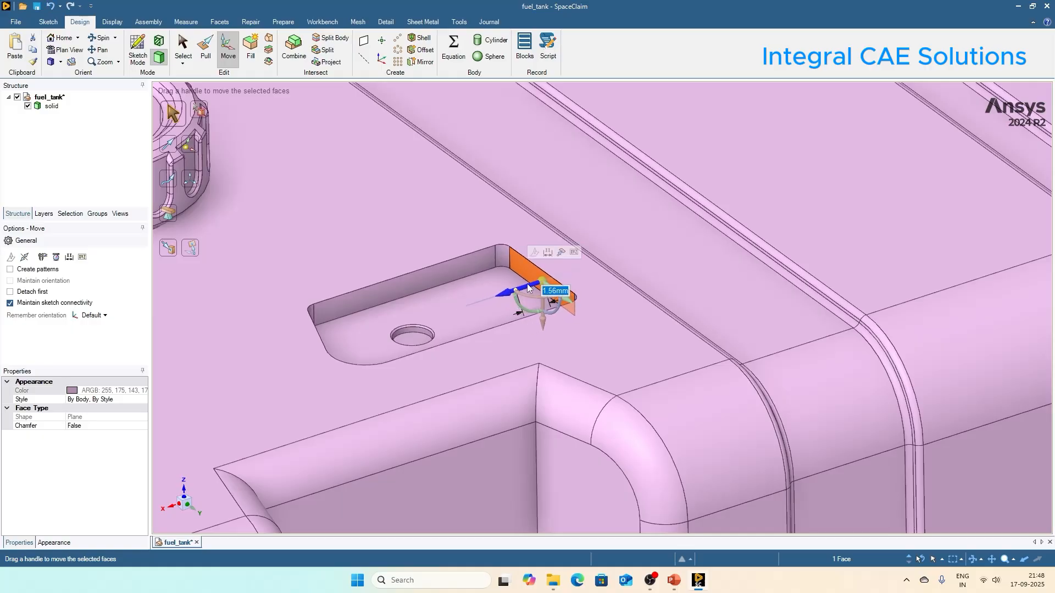
pyautogui.write('3')
pyautogui.press('Return')
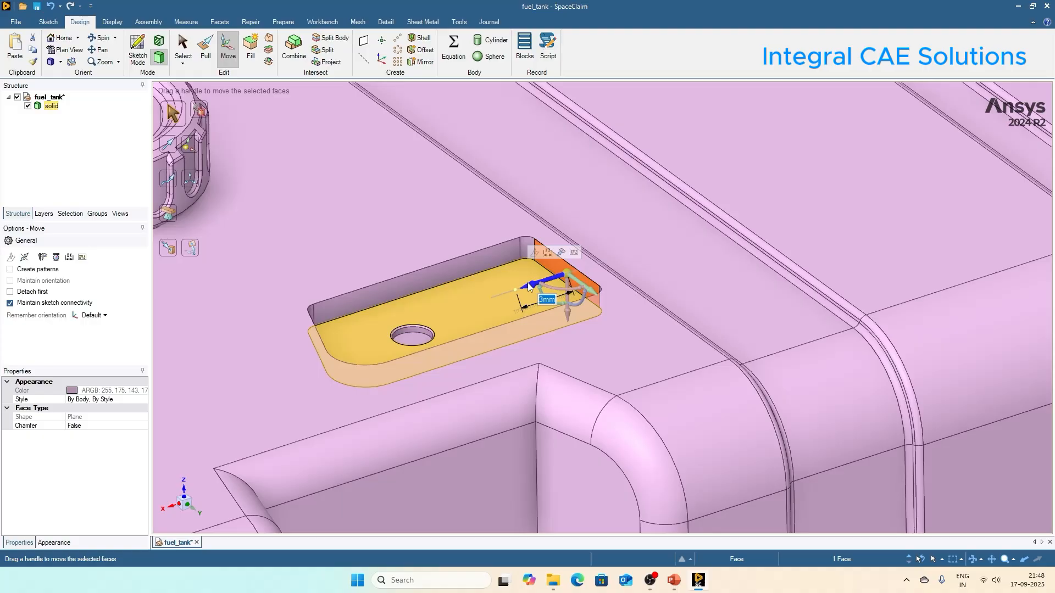
# Step: Undo the move of the pocket's end wall and clear the face selection
pyautogui.scroll(-3, 528, 286)
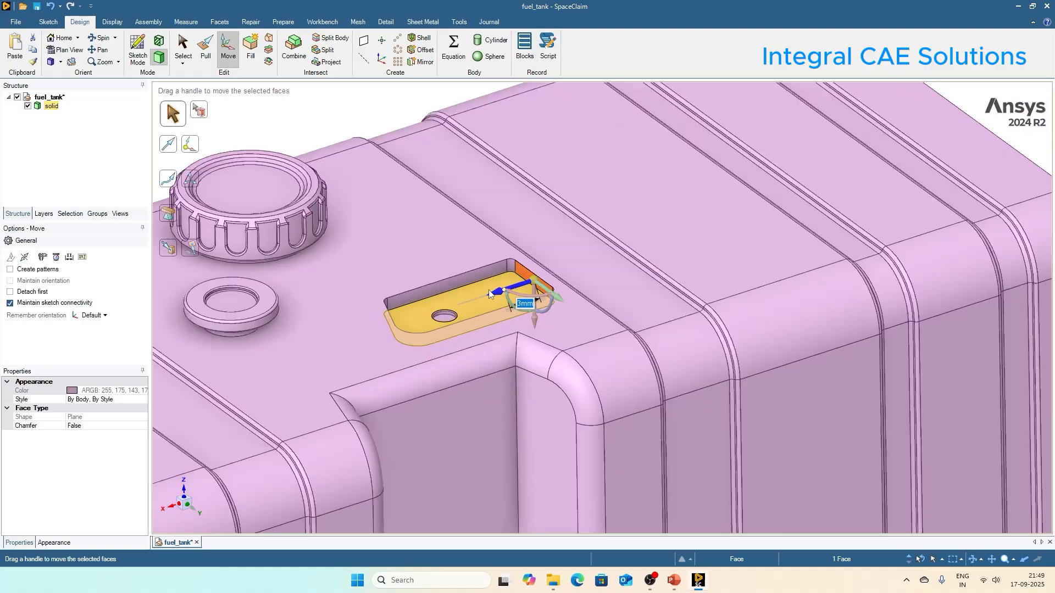
pyautogui.click(388, 116)
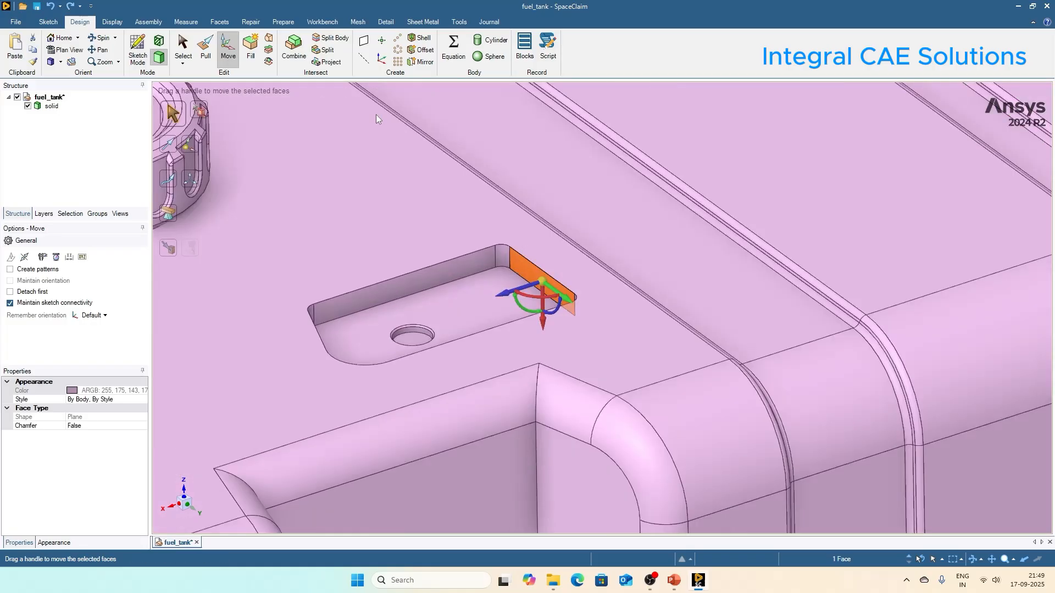
pyautogui.scroll(3, 391, 245)
pyautogui.scroll(-4, 393, 246)
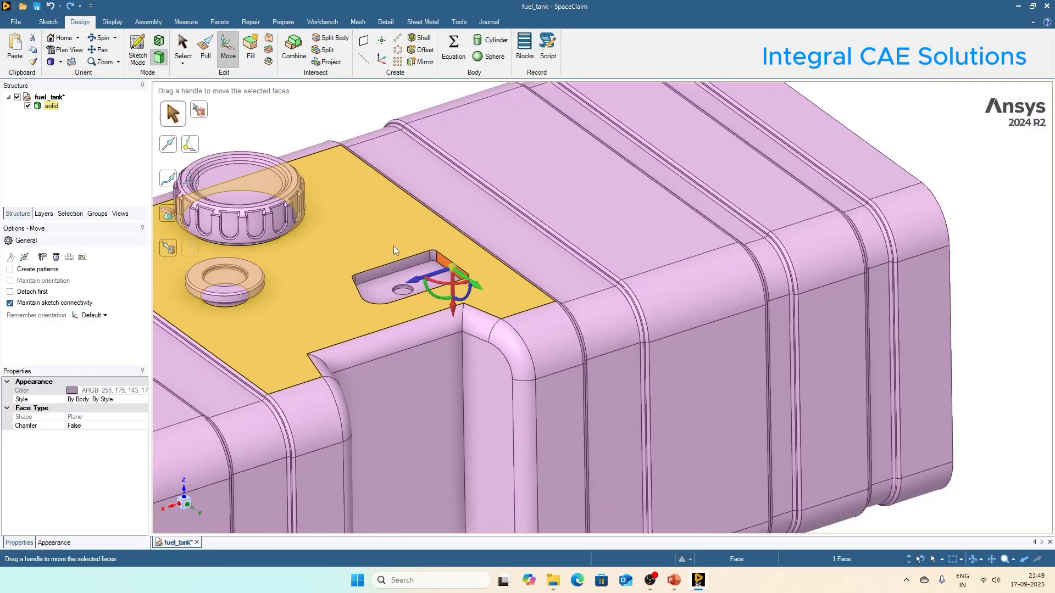
pyautogui.click(339, 113)
pyautogui.scroll(2, 424, 254)
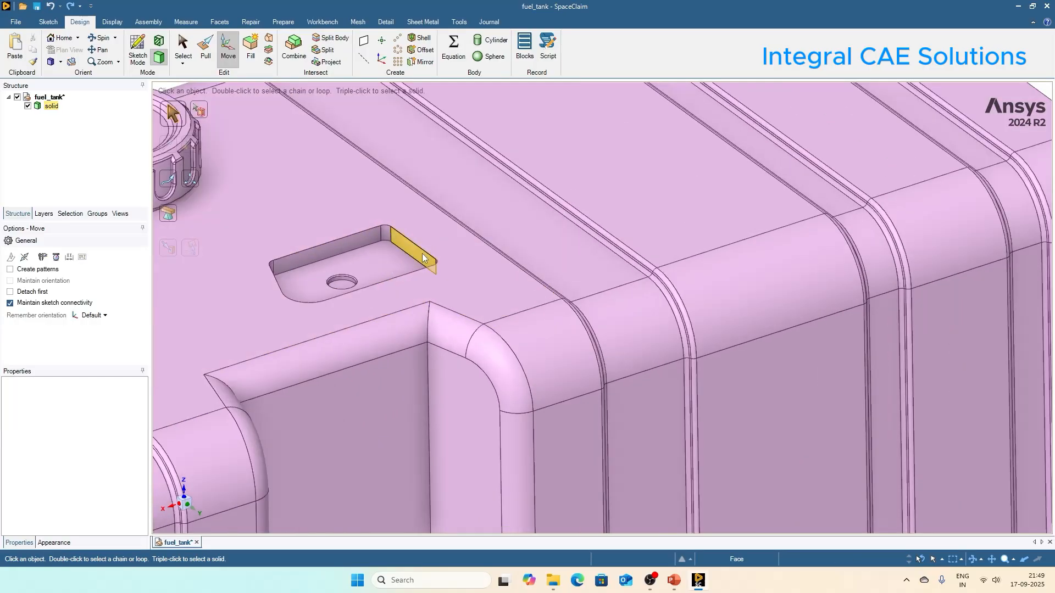
# Step: Pull the pocket's short end wall outward by about 1.25 mm and clear the selection
pyautogui.click(421, 253)
pyautogui.click(208, 54)
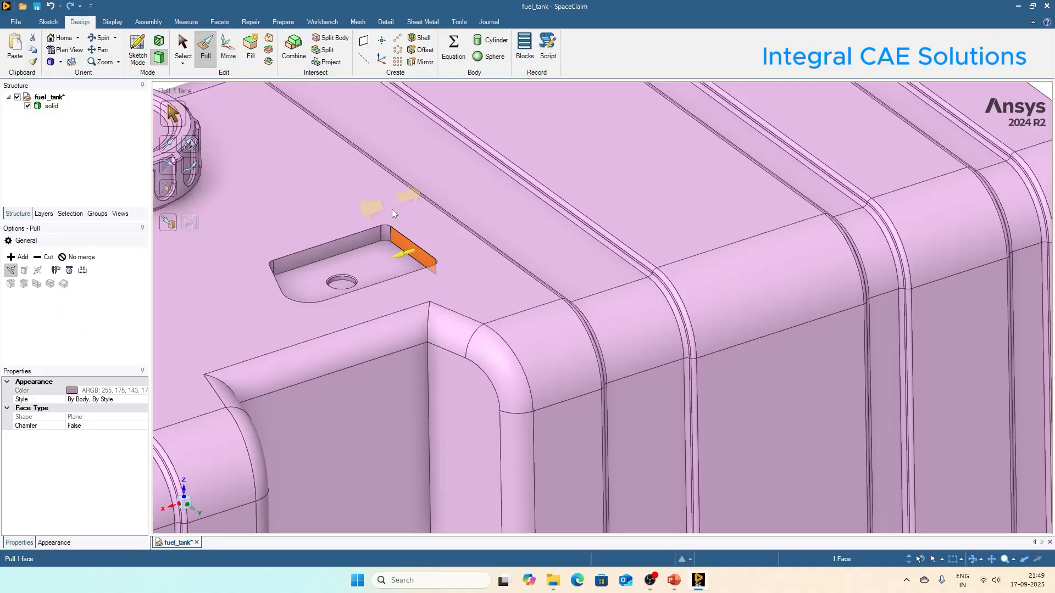
pyautogui.moveTo(421, 250)
pyautogui.mouseDown()
pyautogui.moveTo(391, 254)
pyautogui.moveTo(411, 244)
pyautogui.mouseUp()
pyautogui.scroll(-3, 408, 325)
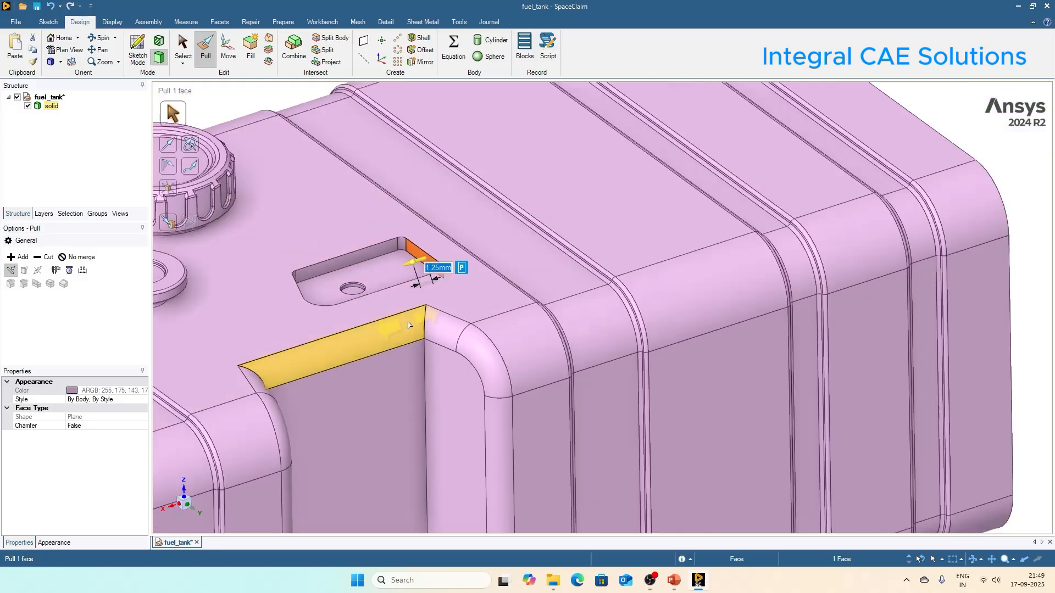
pyautogui.click(296, 110)
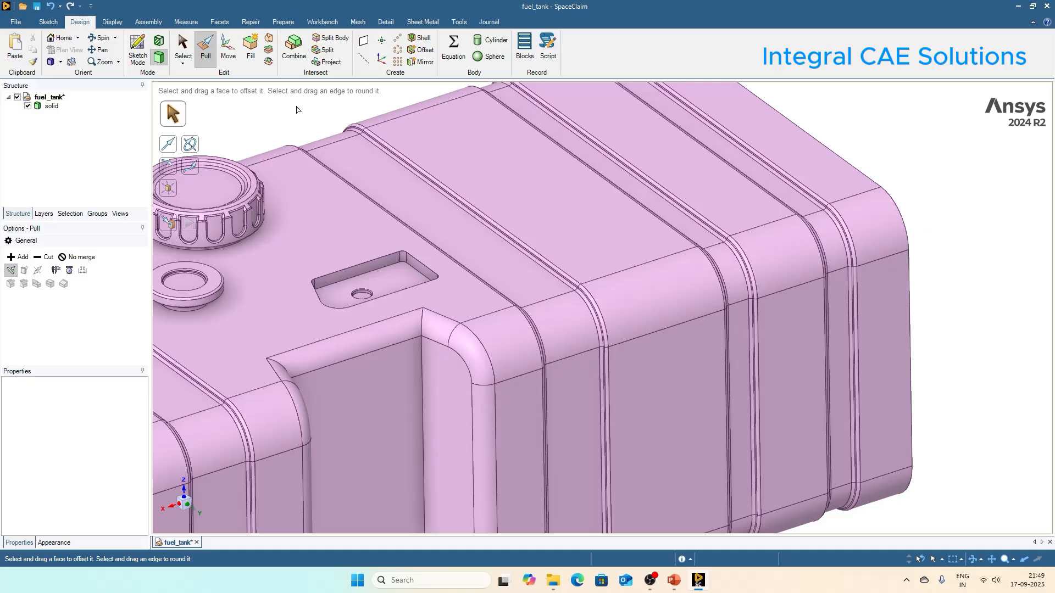
pyautogui.click(275, 168)
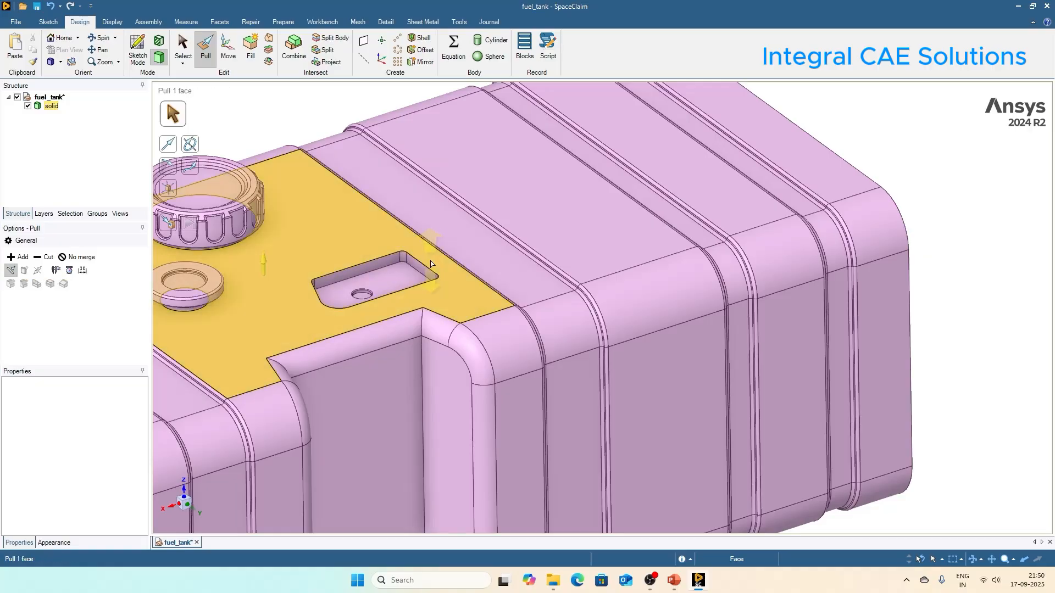
# Step: Undo the pull on the pocket's end wall and deselect the face
pyautogui.scroll(1, 430, 263)
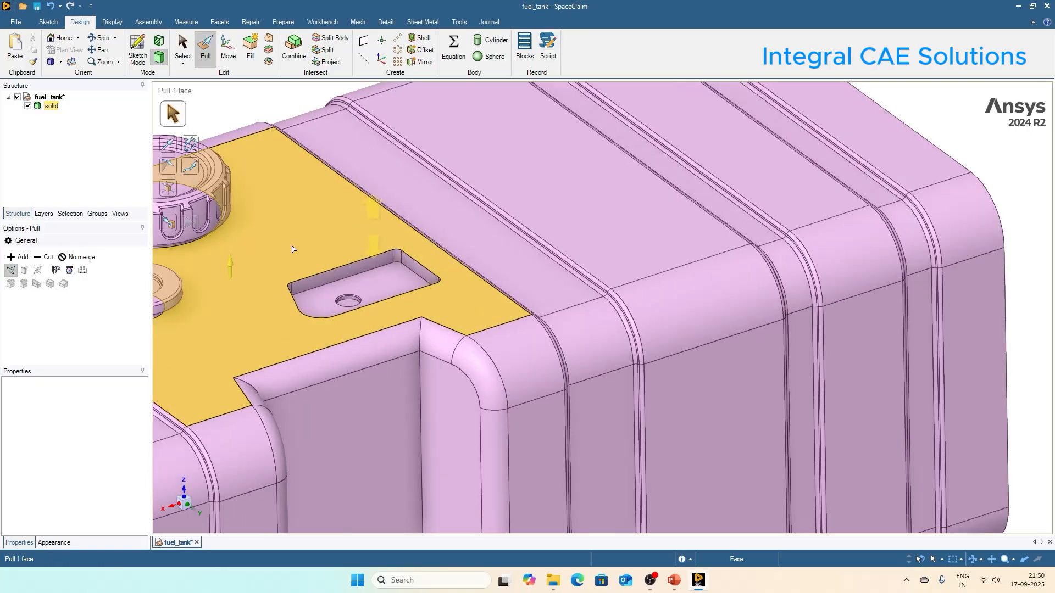
pyautogui.click(417, 280)
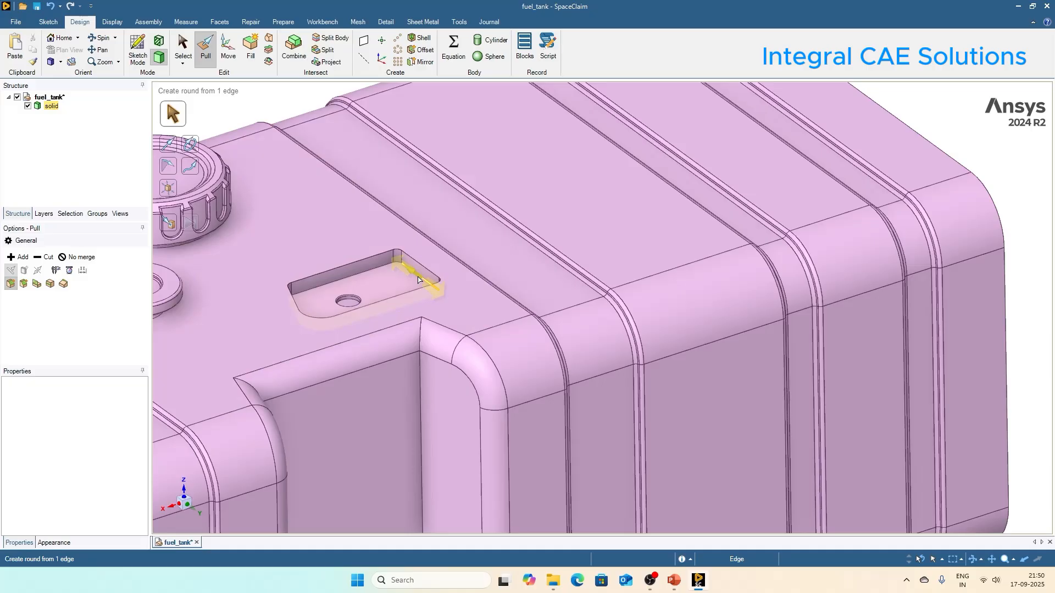
pyautogui.scroll(-4, 419, 279)
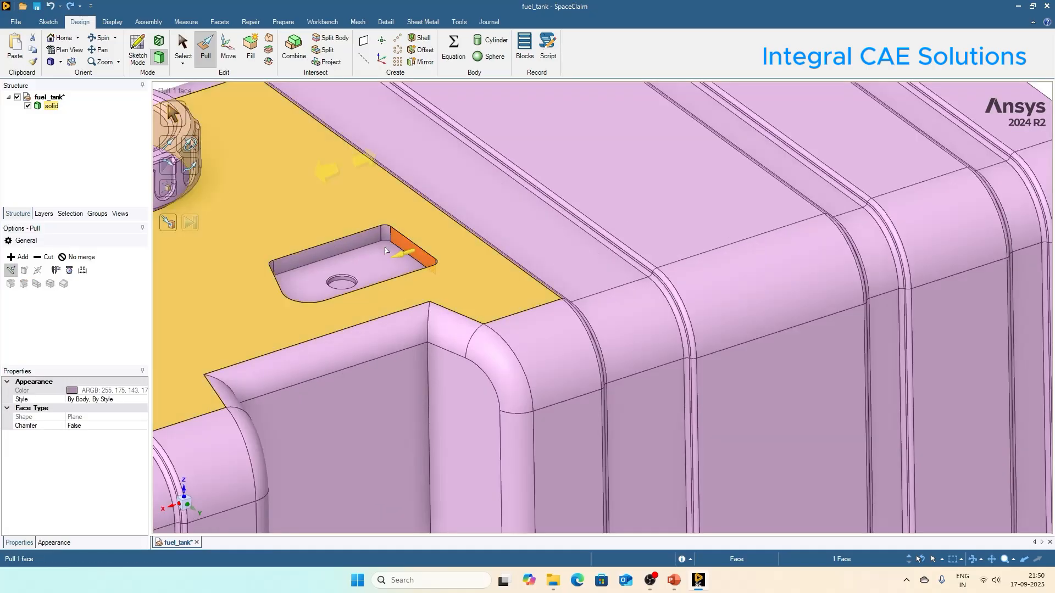
pyautogui.scroll(-3, 431, 259)
pyautogui.click(342, 110)
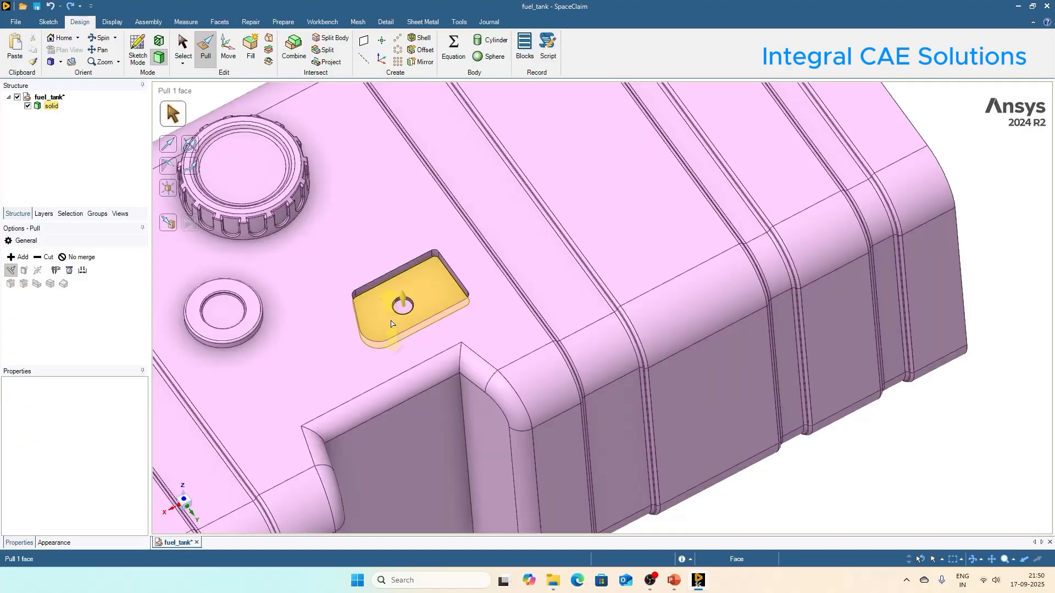
pyautogui.scroll(1, 390, 324)
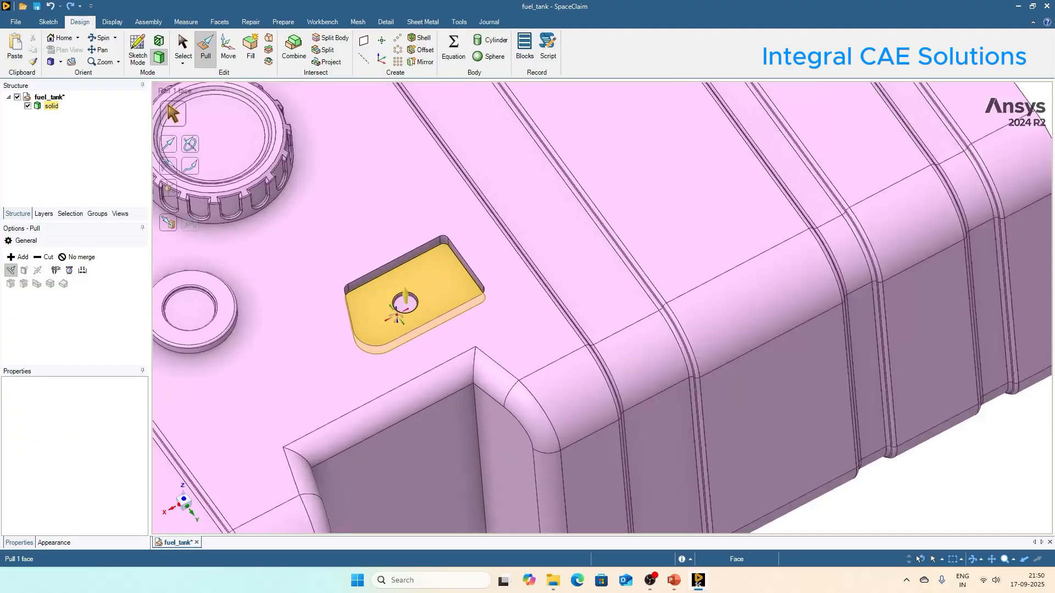
pyautogui.scroll(-3, 391, 323)
pyautogui.click(279, 115)
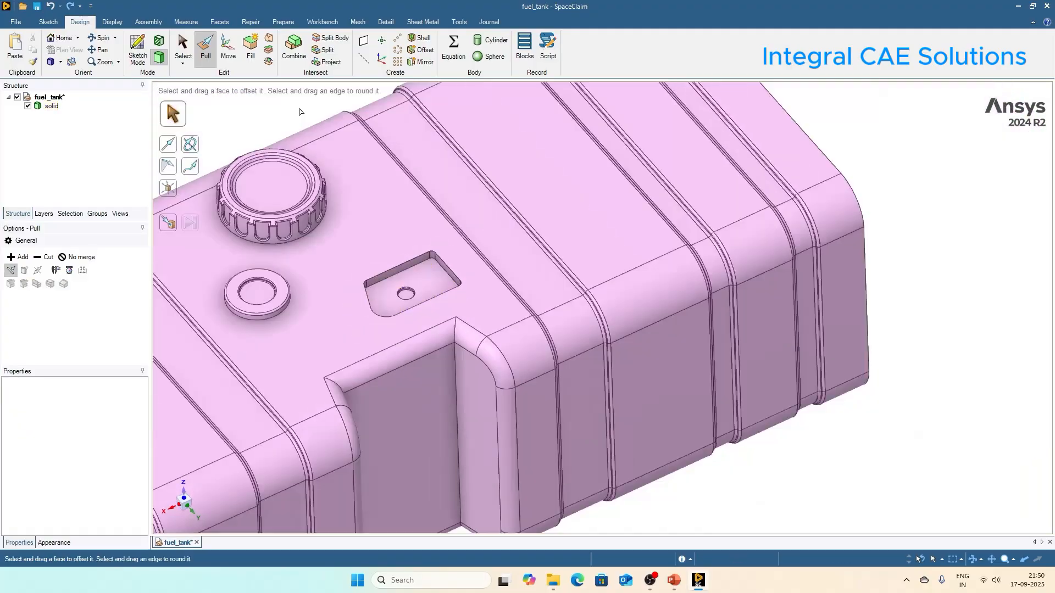
# Step: Box-select all faces of the recessed pocket on the tank's top, including its small hole
pyautogui.click(183, 64)
pyautogui.click(204, 78)
pyautogui.click(336, 210)
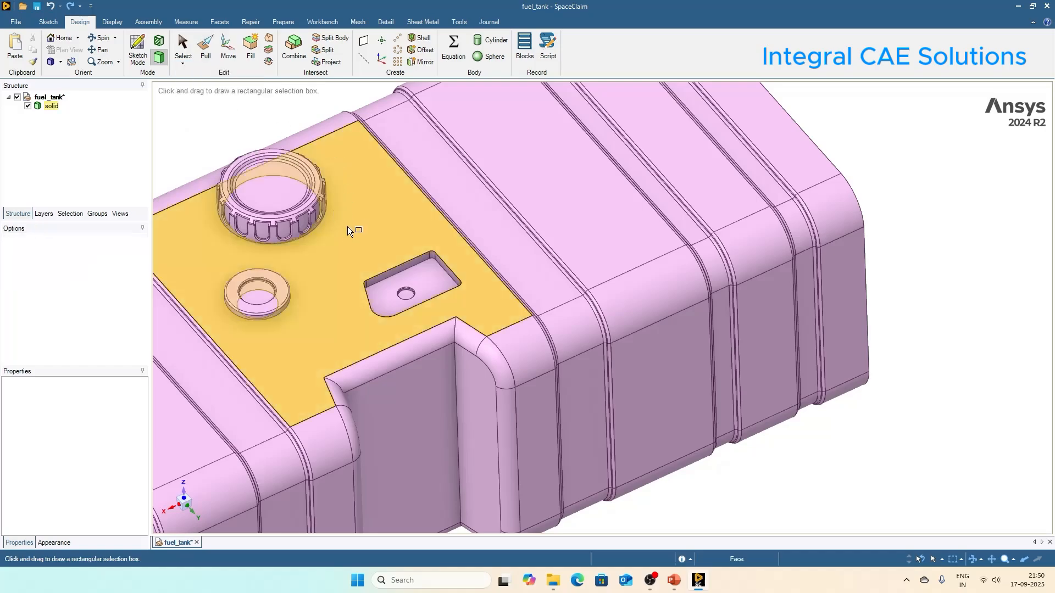
pyautogui.moveTo(347, 226); pyautogui.dragTo(477, 334)
pyautogui.press('p')
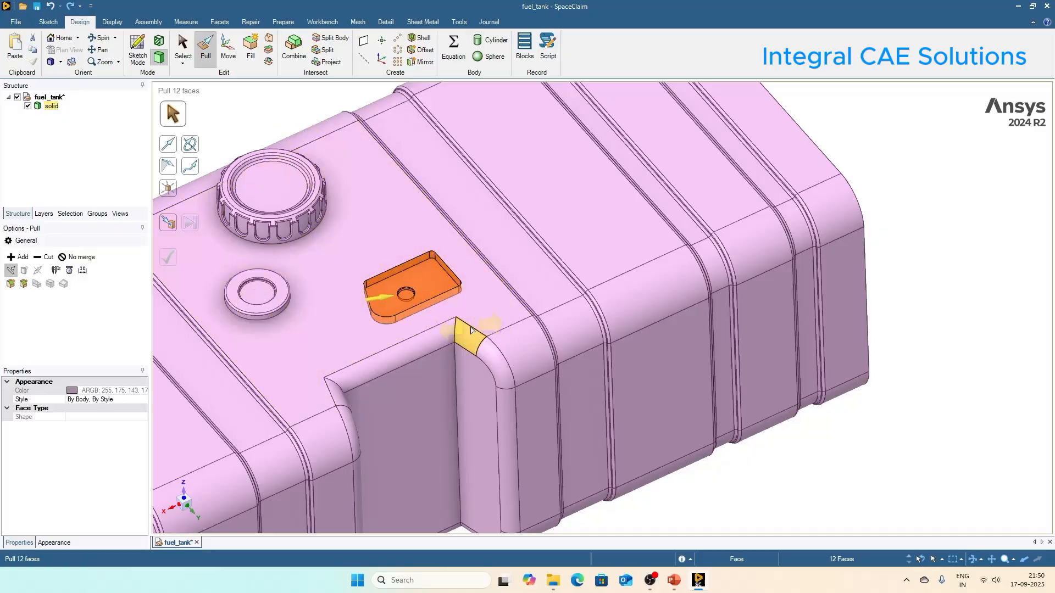
# Step: Move the selected pocket as a whole about 2.18 mm across the tank's top, away from the side notch
pyautogui.click(228, 50)
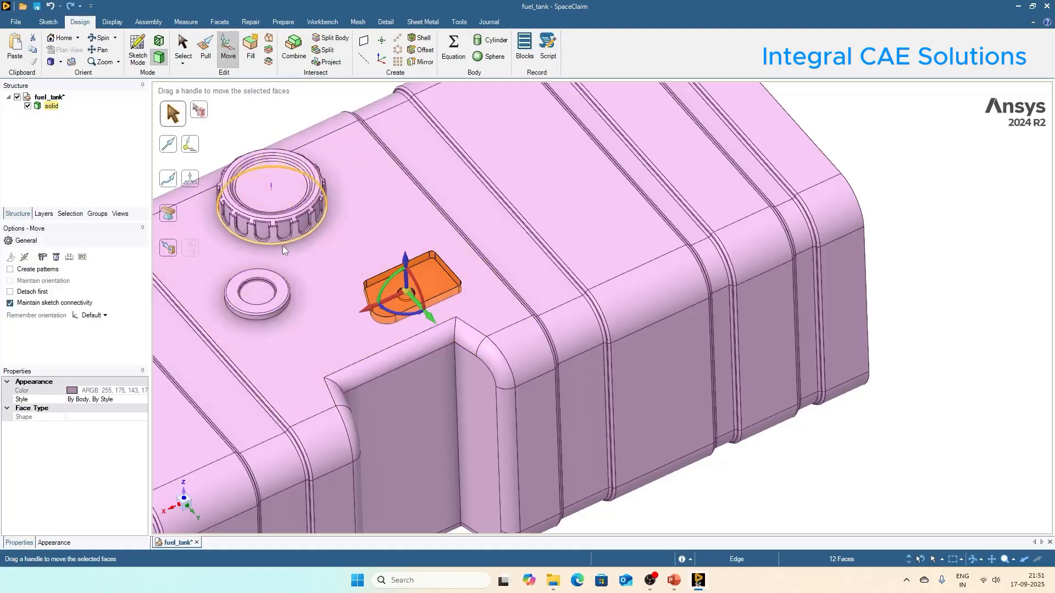
pyautogui.scroll(2, 345, 295)
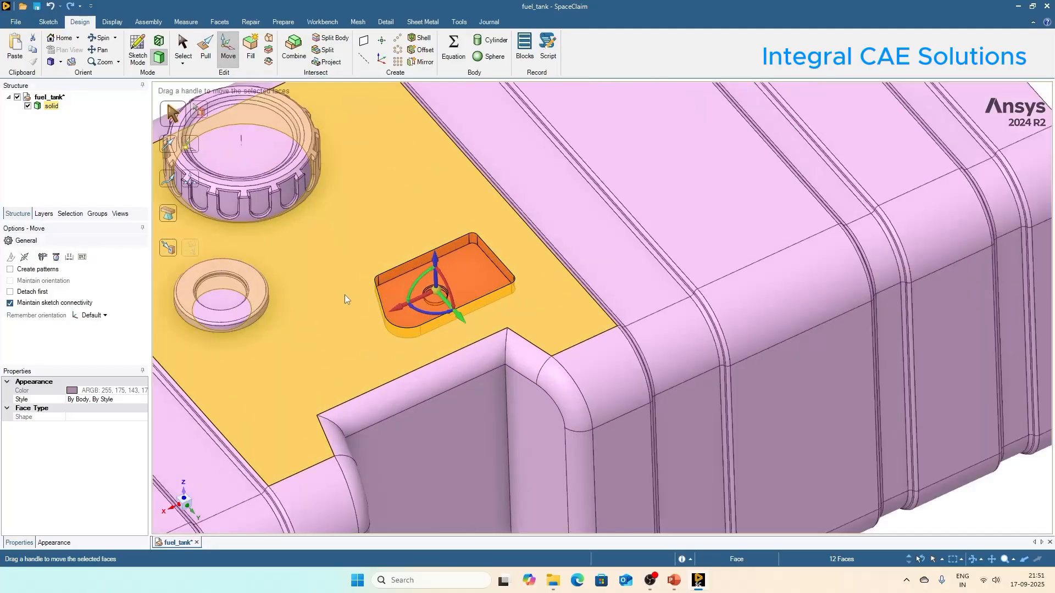
pyautogui.click(460, 318)
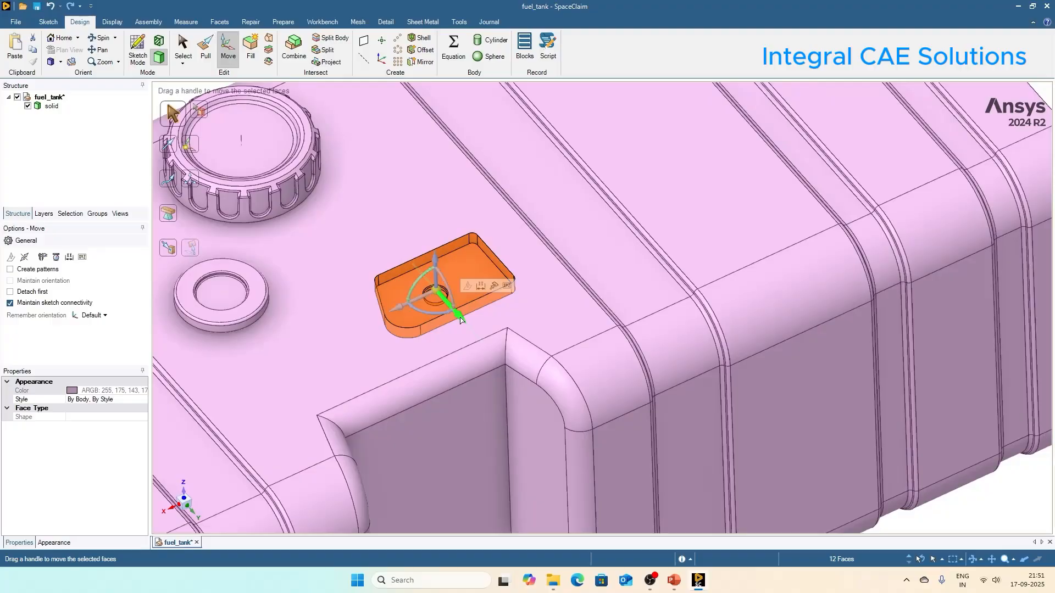
pyautogui.moveTo(460, 318)
pyautogui.mouseDown()
pyautogui.moveTo(402, 264)
pyautogui.moveTo(455, 320)
pyautogui.moveTo(416, 253)
pyautogui.moveTo(454, 326)
pyautogui.moveTo(426, 276)
pyautogui.moveTo(446, 306)
pyautogui.mouseUp()
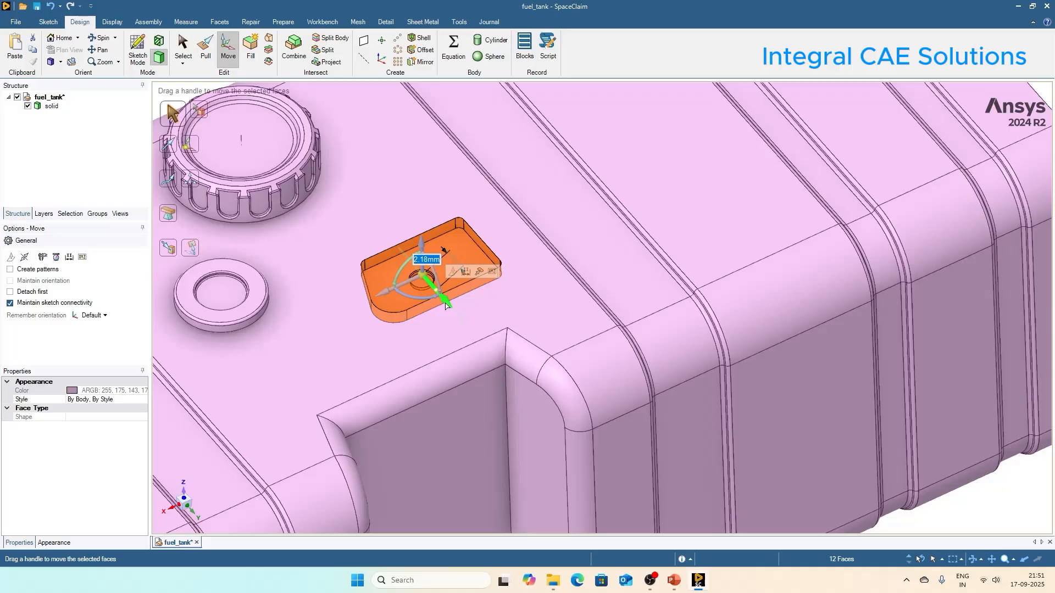
pyautogui.scroll(-3, 445, 305)
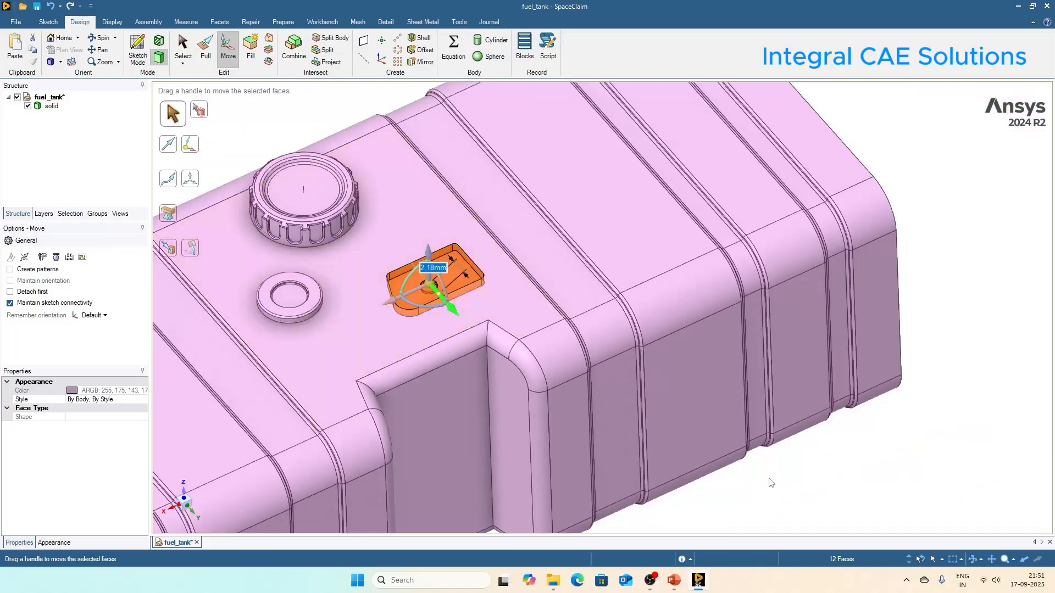
# Step: Undo the move of the whole pocket
pyautogui.press('Escape')
pyautogui.hotkey('ctrl', 'z')
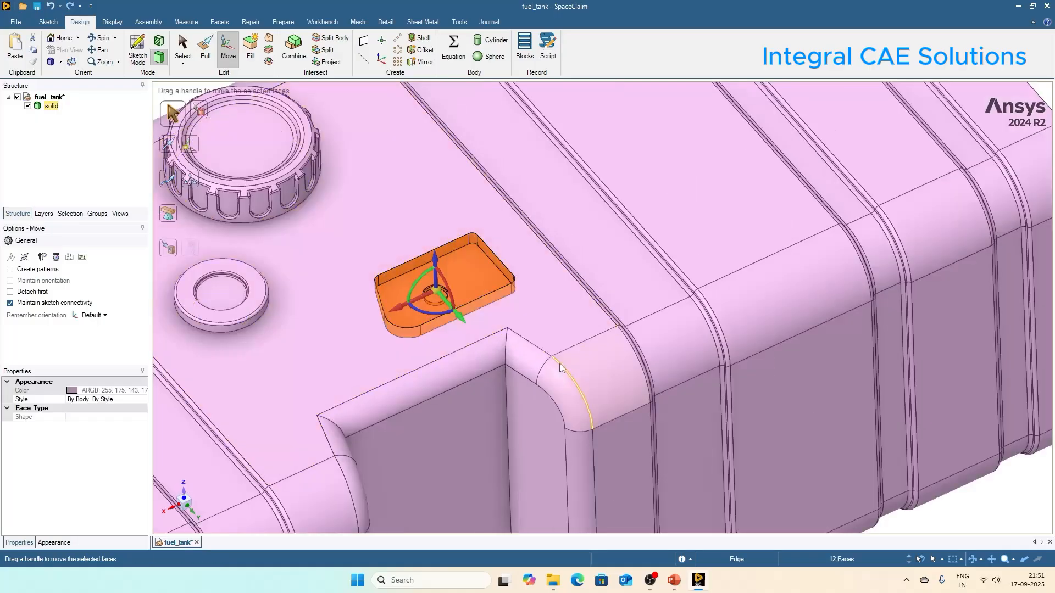
pyautogui.scroll(-5, 526, 342)
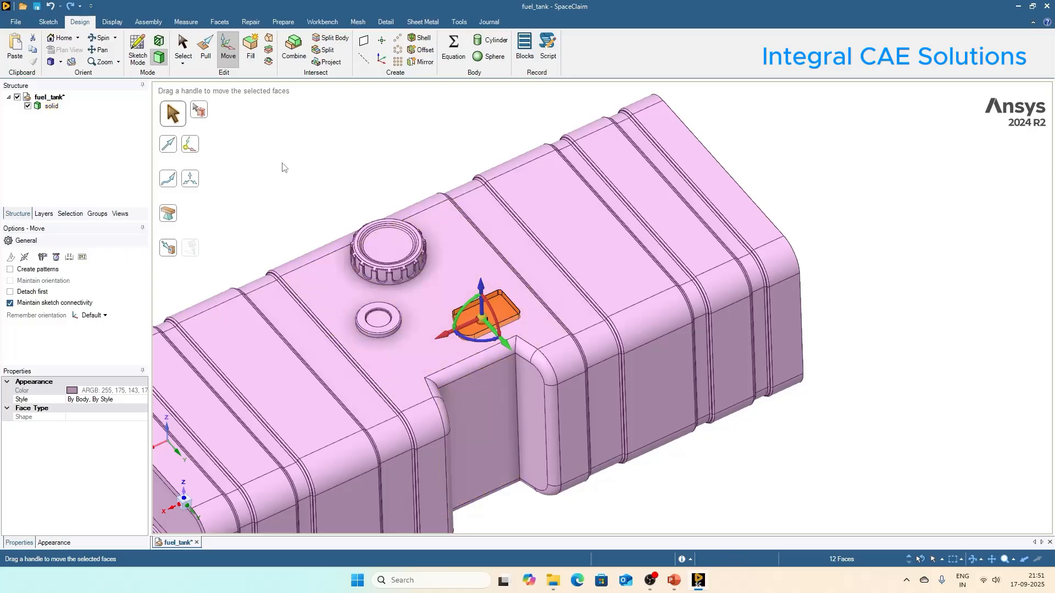
# Step: Pull the selected pocket faces outward by about 0.25 mm to enlarge the pocket, and clear the selection
pyautogui.click(205, 57)
pyautogui.scroll(2, 513, 373)
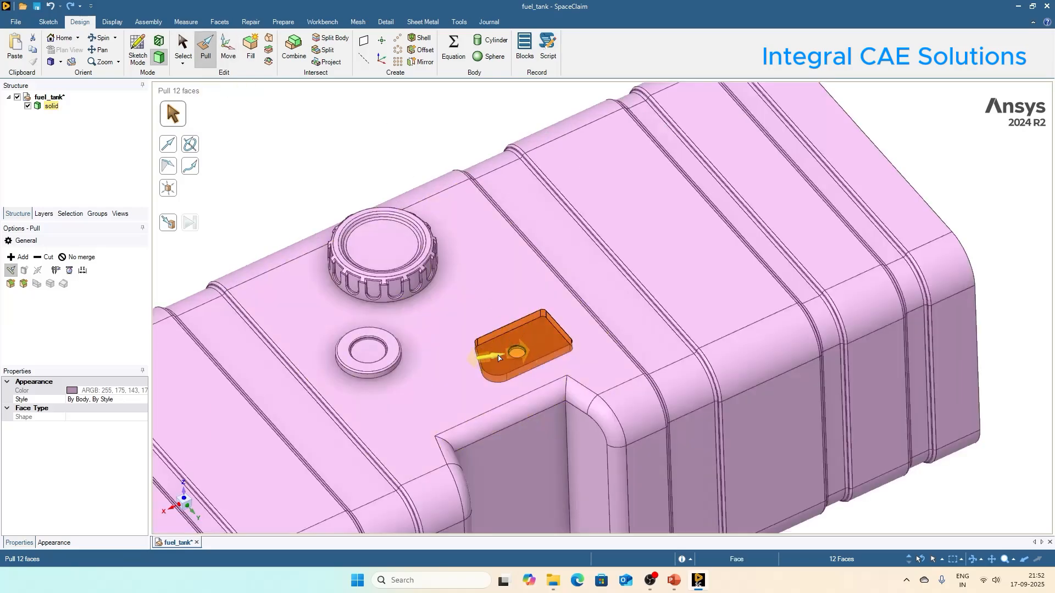
pyautogui.moveTo(498, 358)
pyautogui.mouseDown()
pyautogui.moveTo(478, 365)
pyautogui.moveTo(488, 362)
pyautogui.mouseUp()
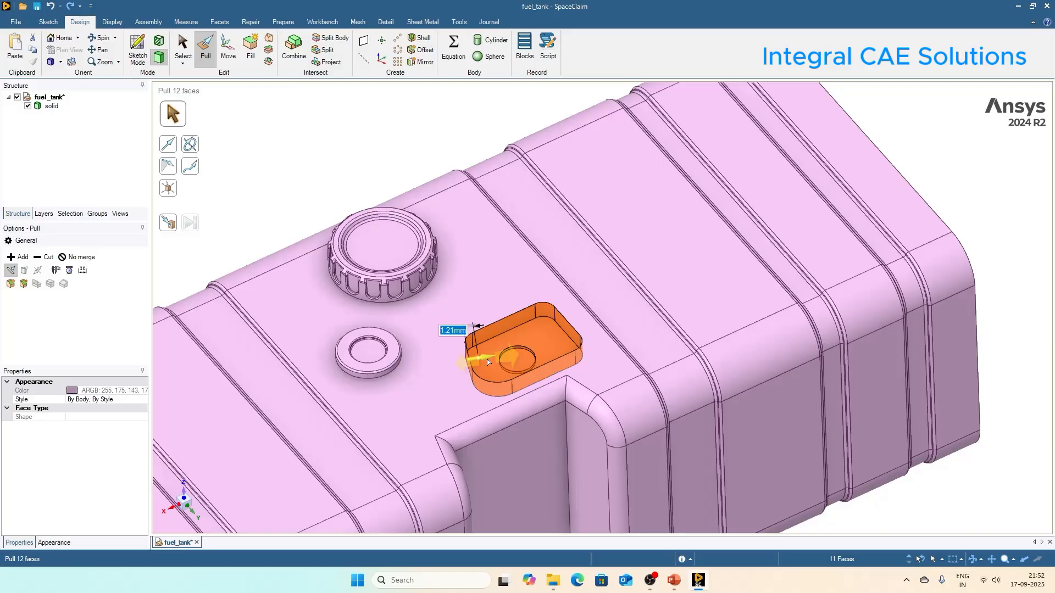
pyautogui.moveTo(488, 362); pyautogui.dragTo(489, 359)
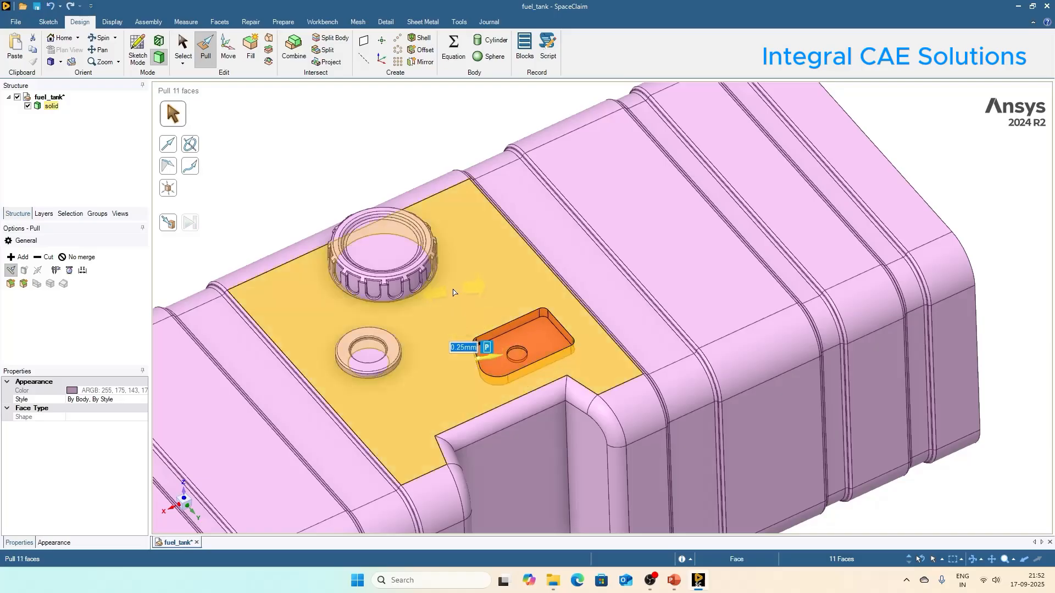
pyautogui.click(315, 147)
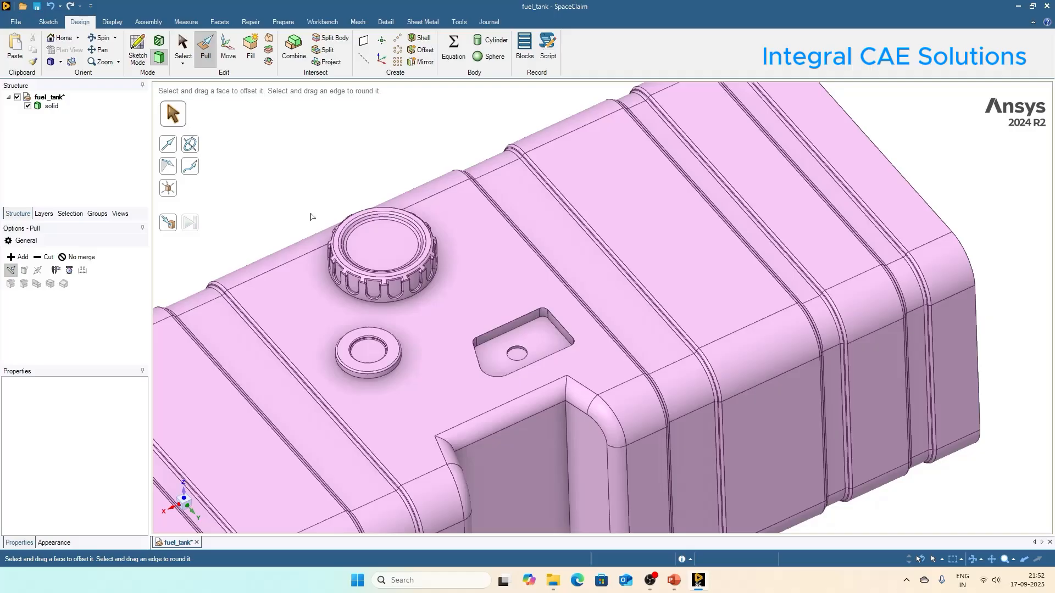
# Step: Undo the pull on the pocket faces and leave nothing selected
pyautogui.click(405, 389)
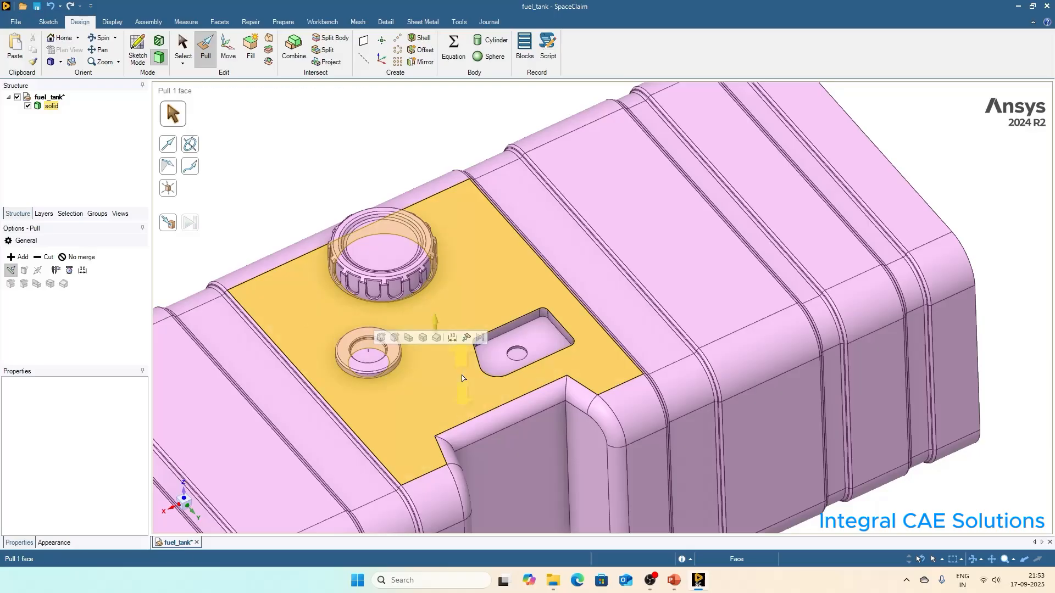
pyautogui.click(473, 520)
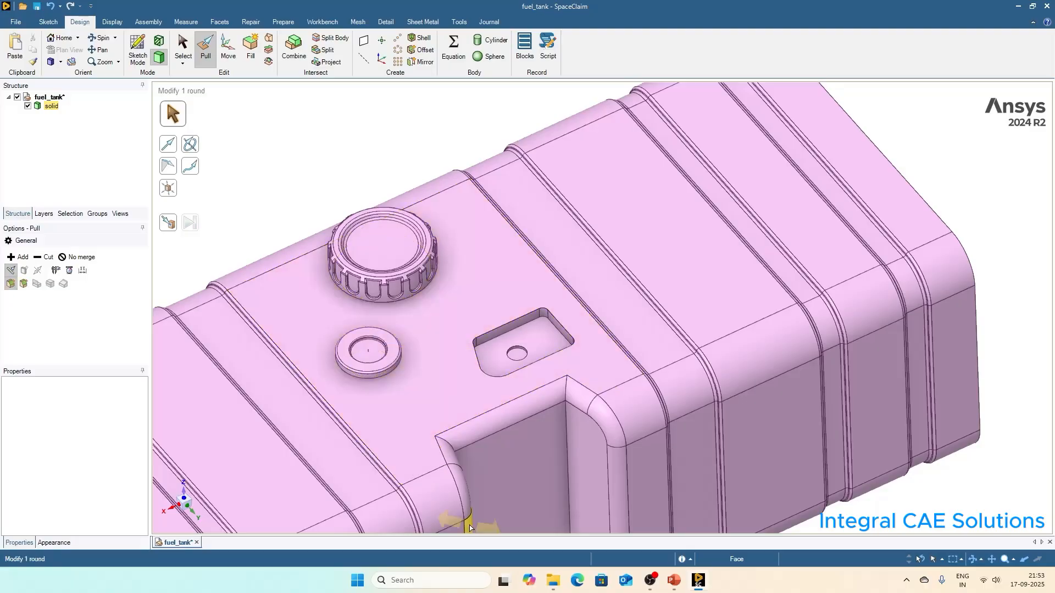
pyautogui.click(501, 462)
pyautogui.click(499, 310)
pyautogui.scroll(-2, 498, 311)
pyautogui.click(388, 183)
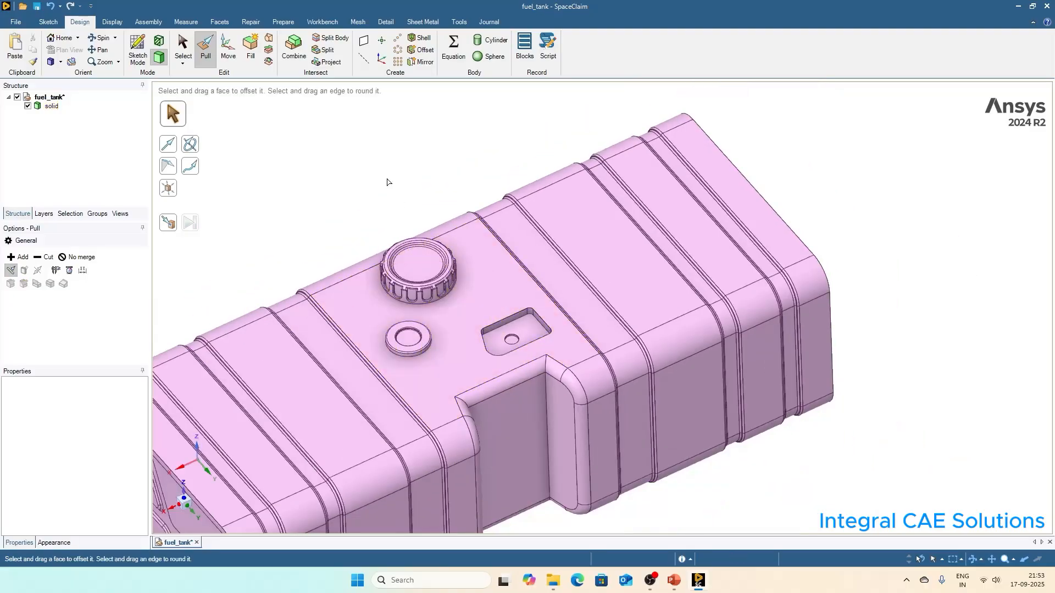
pyautogui.hotkey('ctrl', 'z')
pyautogui.click(386, 172)
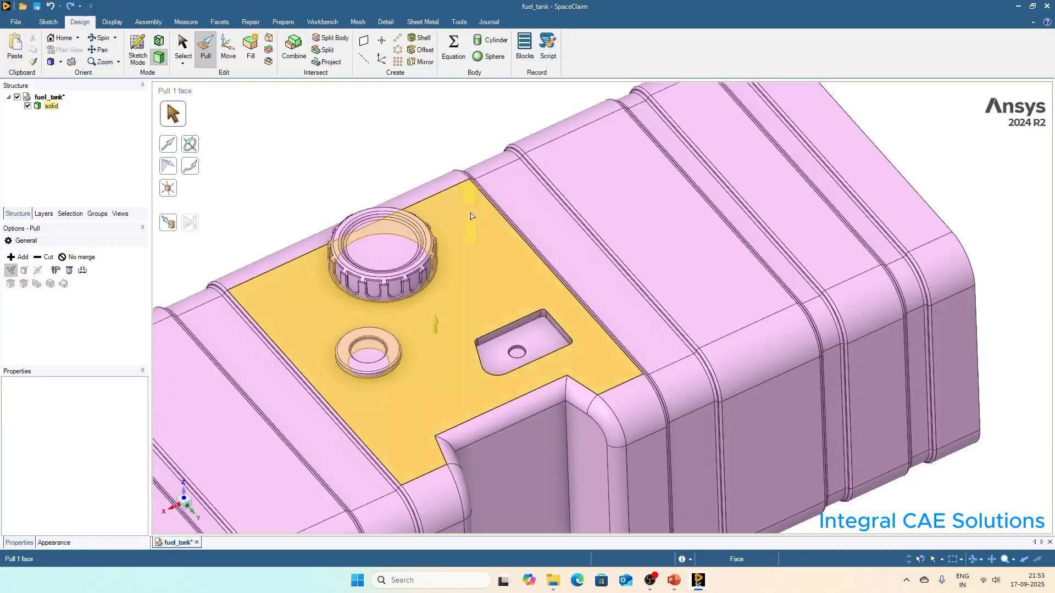
# Step: Try to resize the 2 mm round at the pocket's corner by pulling its face, and clear the selection
pyautogui.scroll(-3, 471, 216)
pyautogui.moveTo(490, 346); pyautogui.dragTo(606, 428, button='middle')
pyautogui.scroll(5, 499, 247)
pyautogui.moveTo(513, 311); pyautogui.dragTo(495, 345, button='middle')
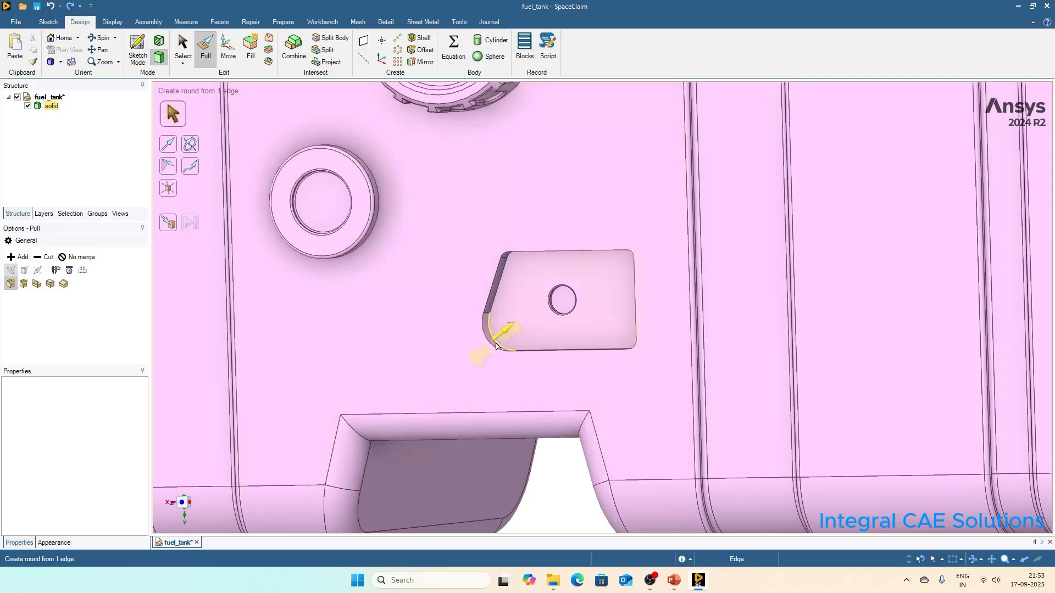
pyautogui.scroll(2, 494, 347)
pyautogui.click(487, 338)
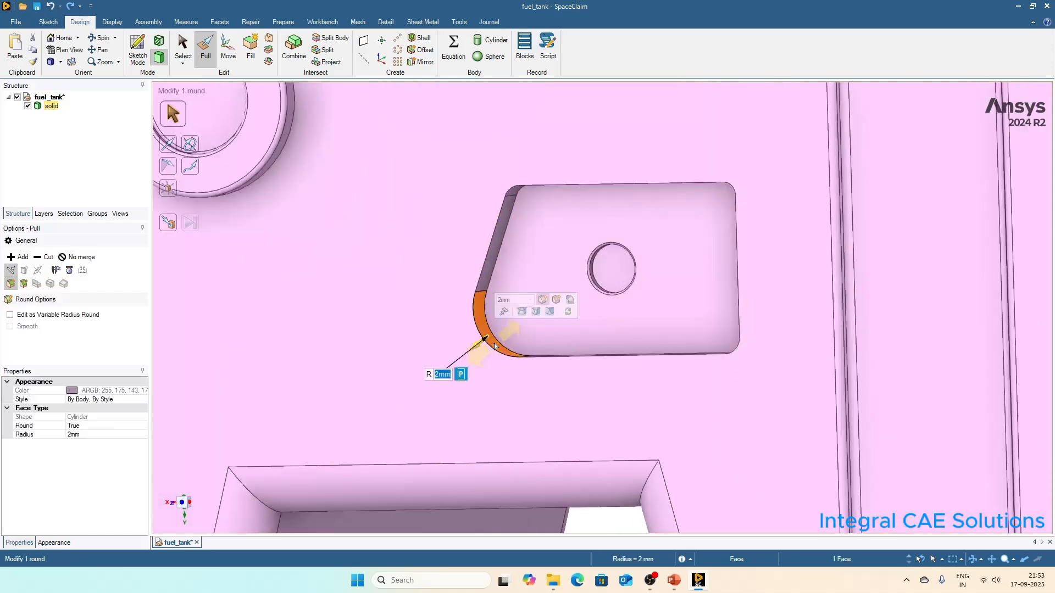
pyautogui.scroll(-5, 464, 293)
pyautogui.scroll(5, 464, 293)
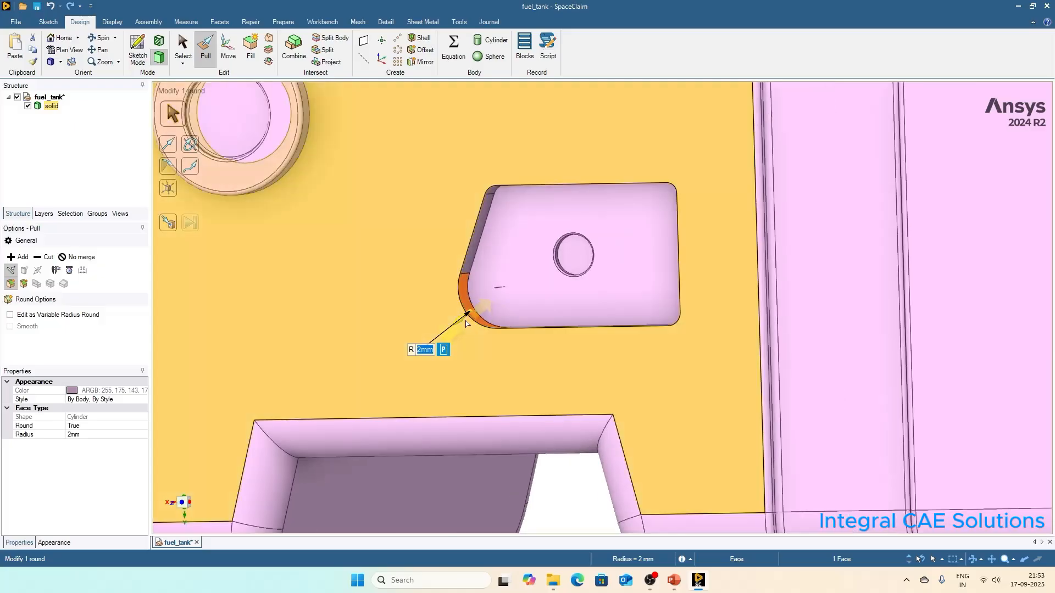
pyautogui.moveTo(460, 324)
pyautogui.mouseDown()
pyautogui.moveTo(438, 348)
pyautogui.moveTo(482, 305)
pyautogui.moveTo(445, 349)
pyautogui.moveTo(460, 333)
pyautogui.mouseUp()
pyautogui.click(562, 469)
pyautogui.scroll(-1, 500, 315)
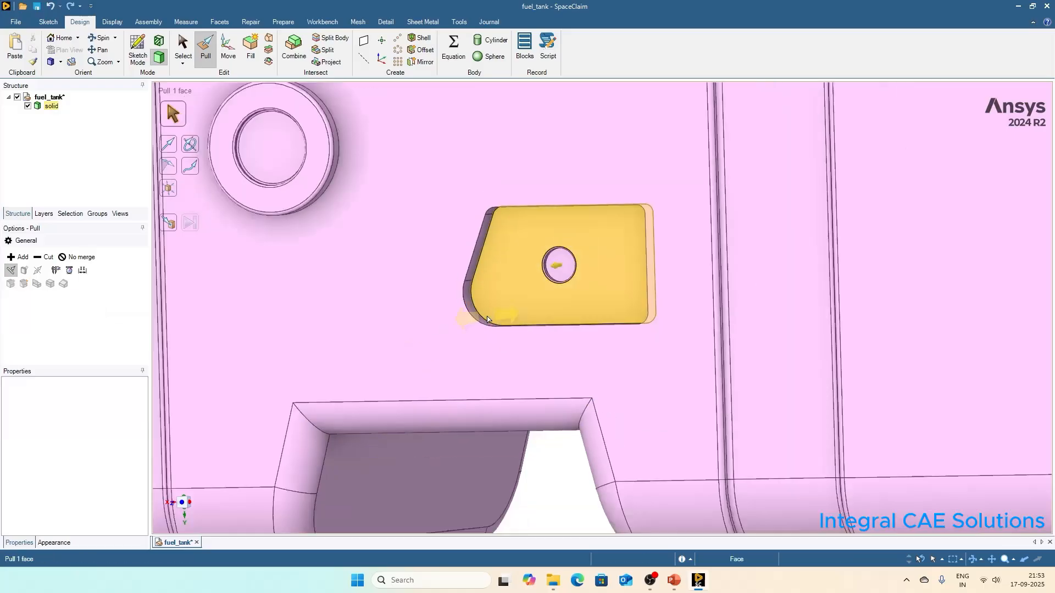
# Step: Try to move the pocket's 2 mm corner round diagonally outward with the Move tool, and deselect it
pyautogui.scroll(3, 485, 311)
pyautogui.click(467, 322)
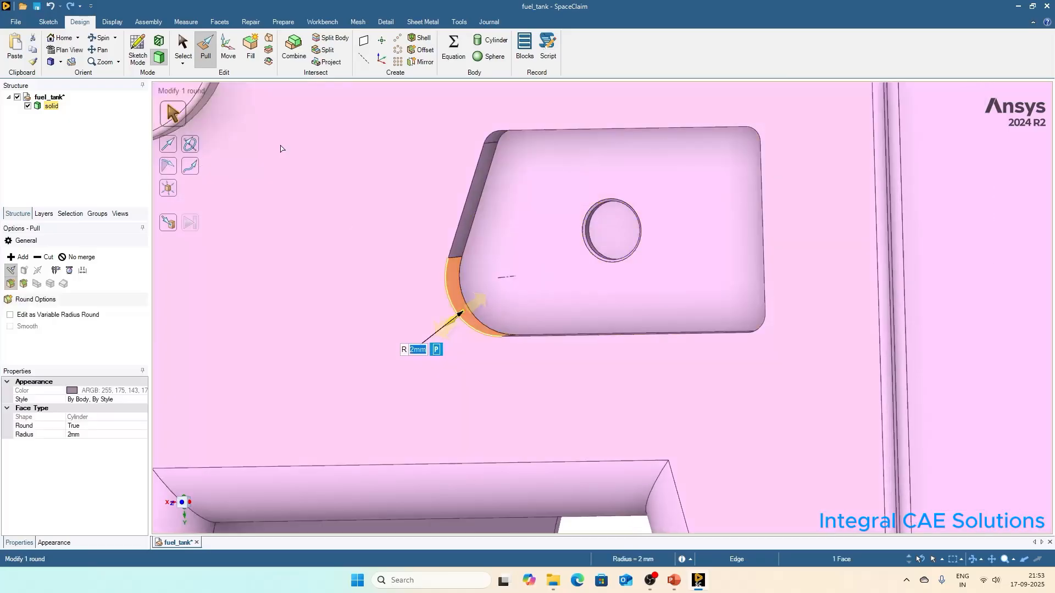
pyautogui.press('m')
pyautogui.scroll(-2, 455, 250)
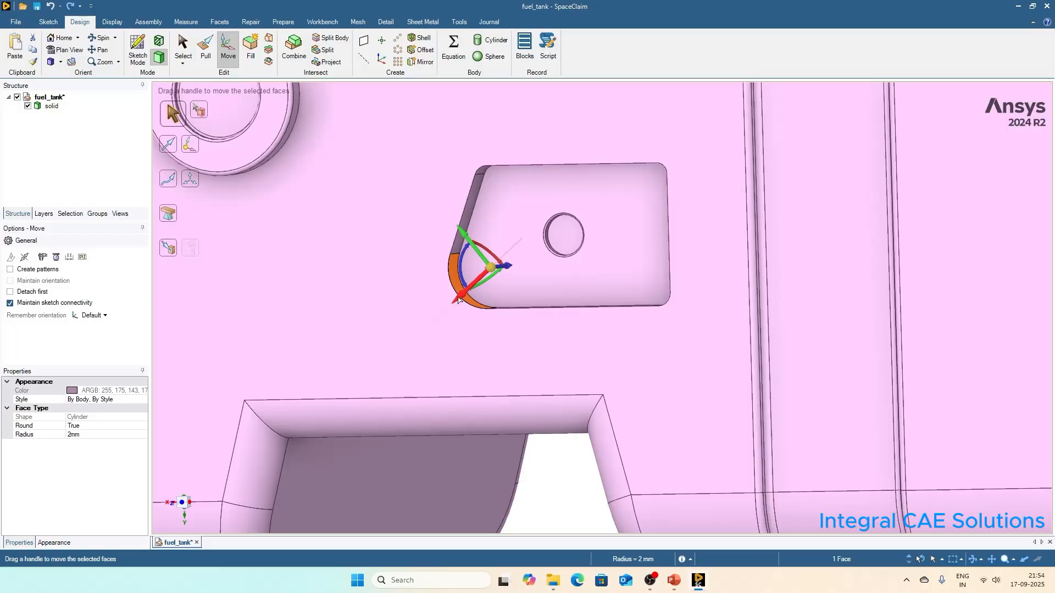
pyautogui.moveTo(458, 300); pyautogui.dragTo(419, 334)
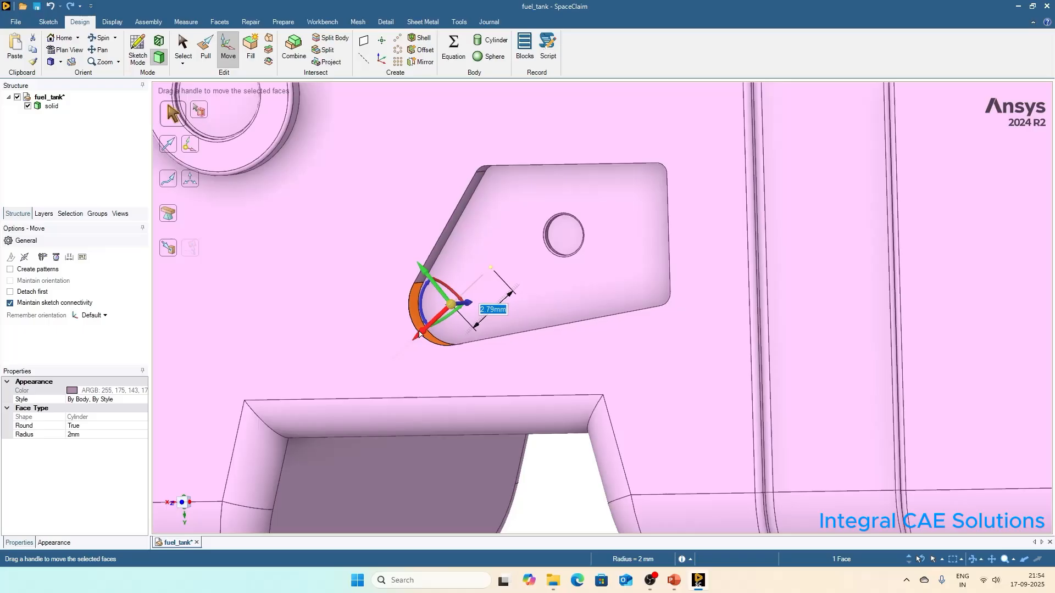
pyautogui.moveTo(419, 333); pyautogui.dragTo(426, 326)
pyautogui.click(561, 476)
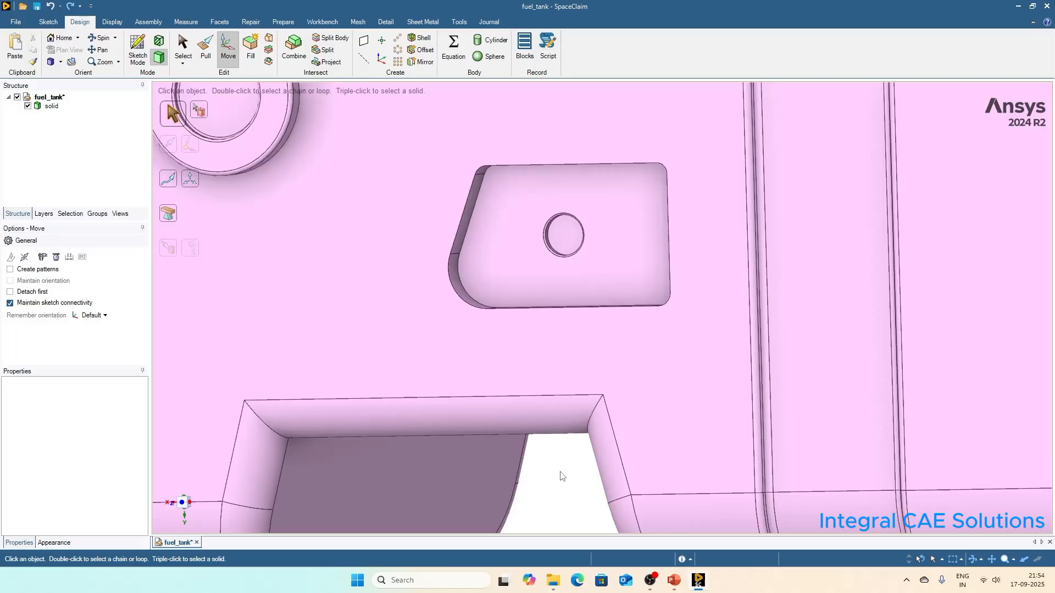
# Step: Select the pocket's 2 mm corner round and align its move handle to the pocket's opposite end wall
pyautogui.scroll(4, 469, 325)
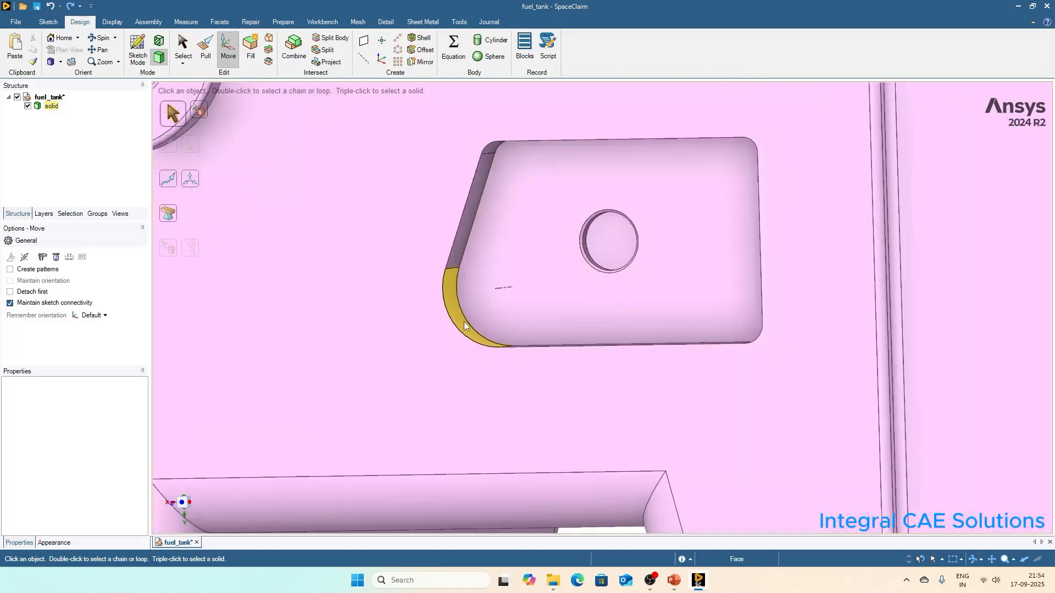
pyautogui.click(464, 321)
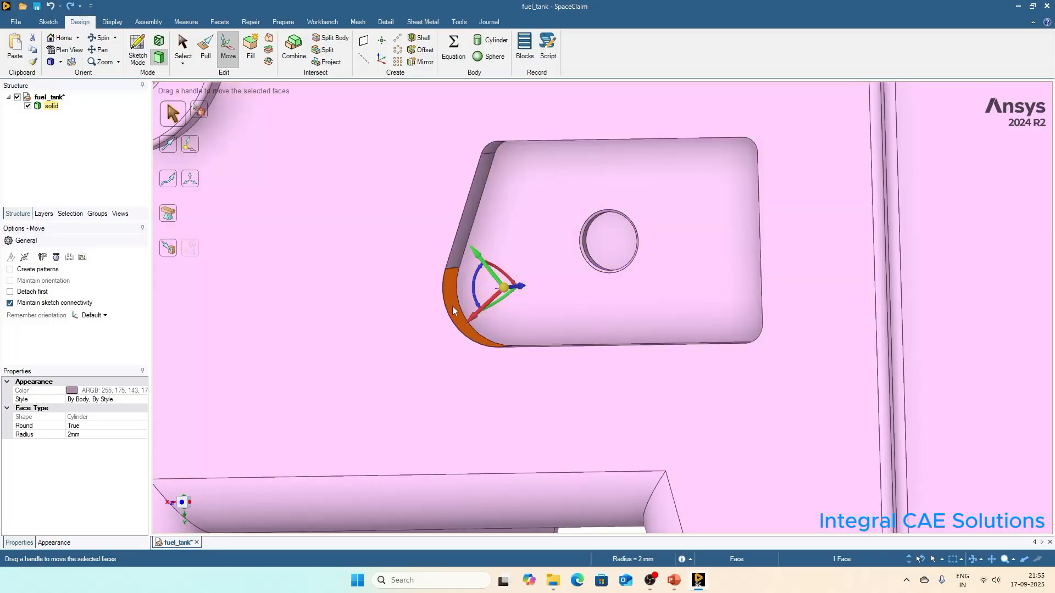
pyautogui.moveTo(470, 327); pyautogui.dragTo(516, 317, button='middle')
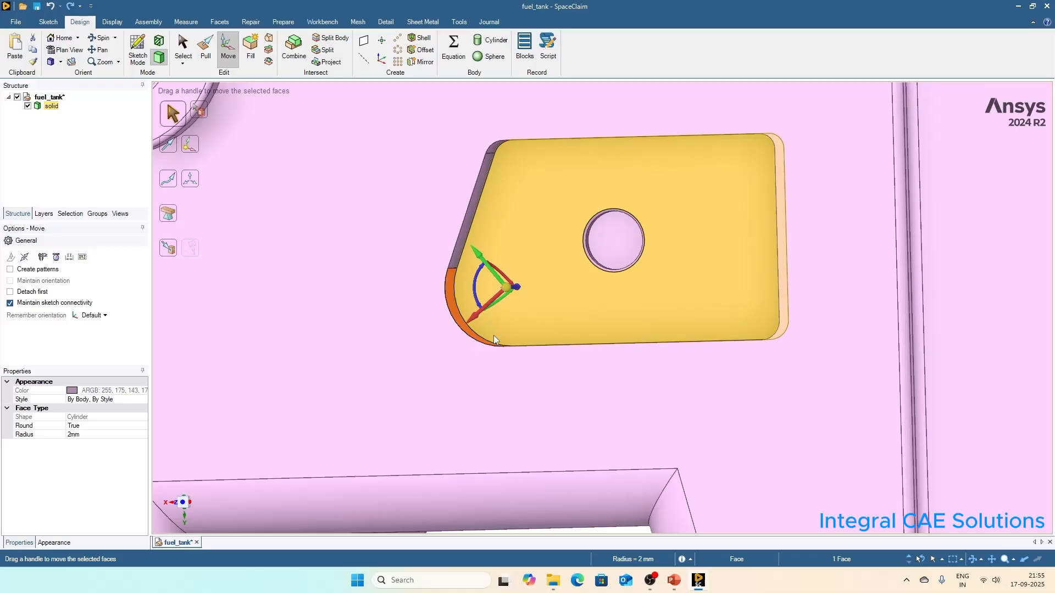
pyautogui.scroll(-2, 493, 337)
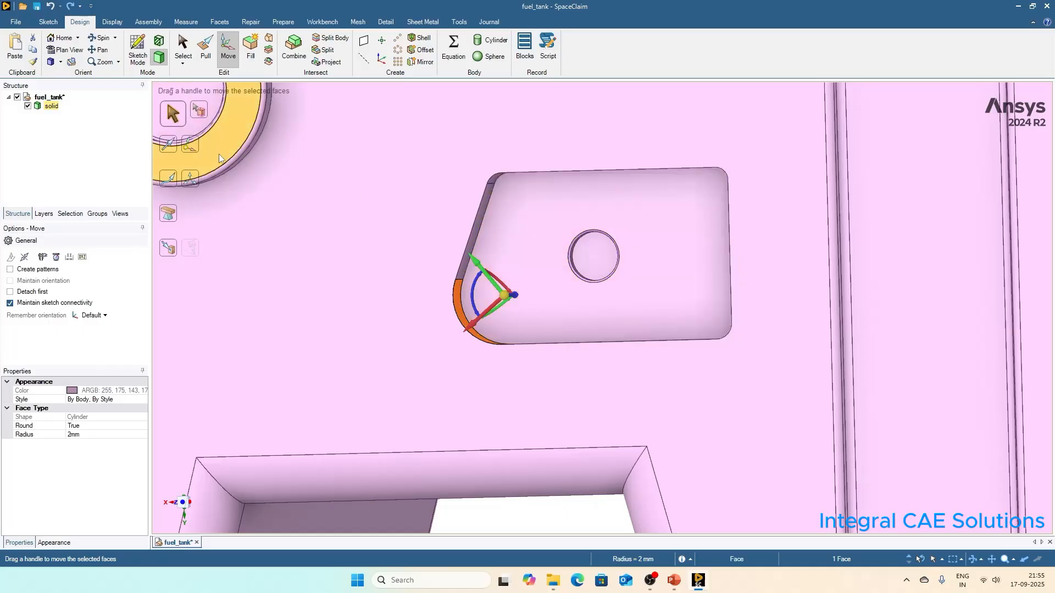
pyautogui.click(168, 153)
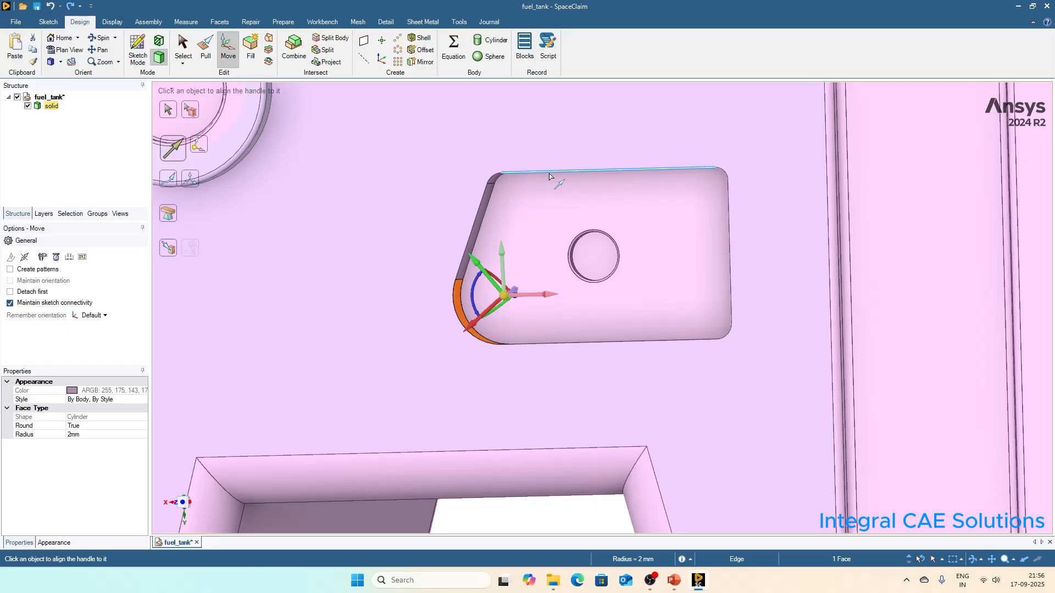
pyautogui.scroll(-2, 525, 231)
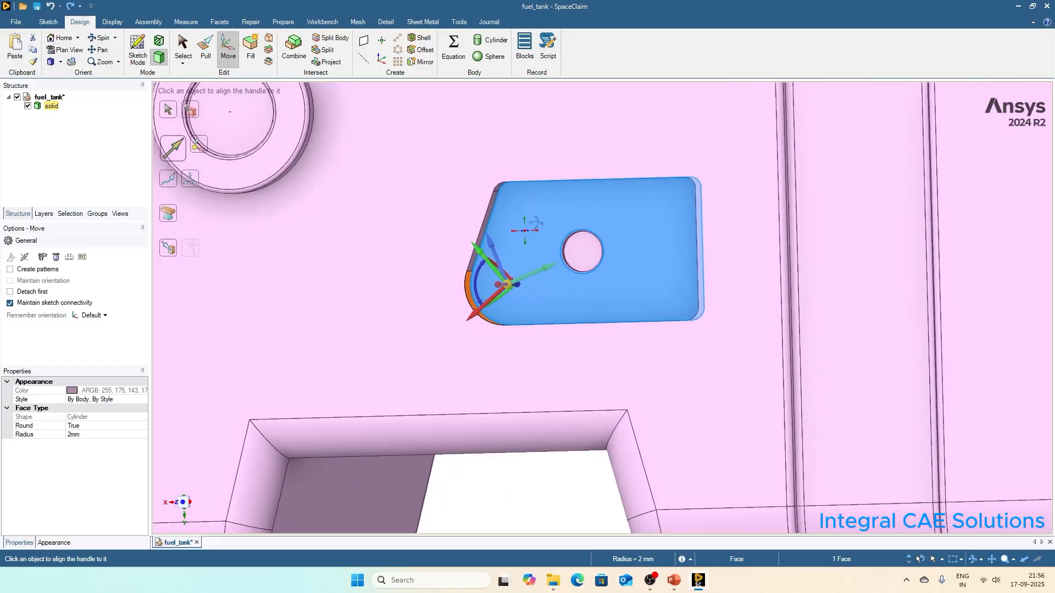
pyautogui.moveTo(524, 231); pyautogui.dragTo(632, 219, button='middle')
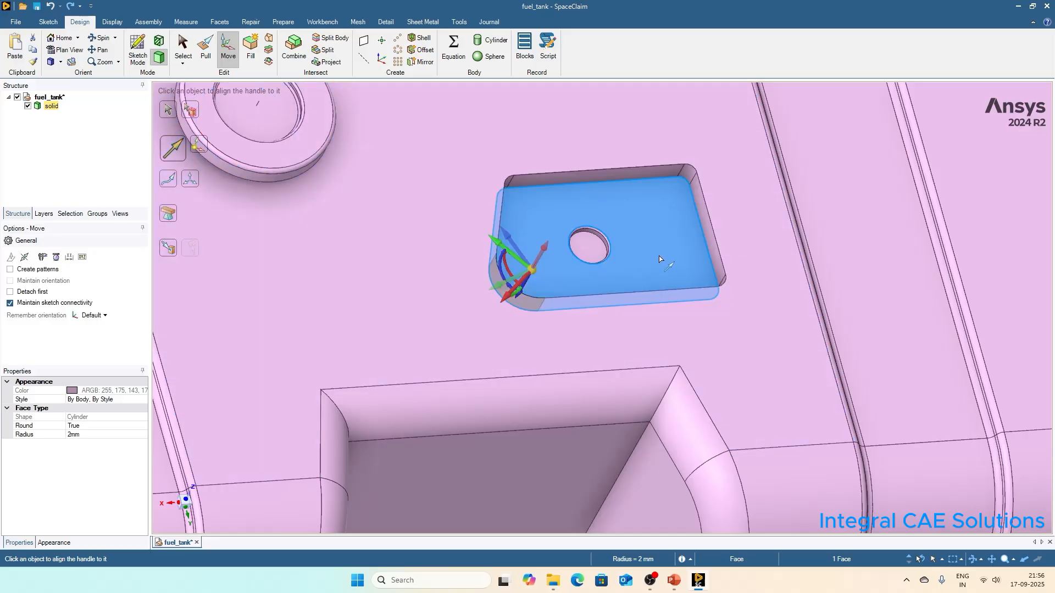
pyautogui.click(707, 235)
# Step: Move the 2 mm corner round about 2.59 mm outward along the pocket's length
pyautogui.scroll(-2, 642, 323)
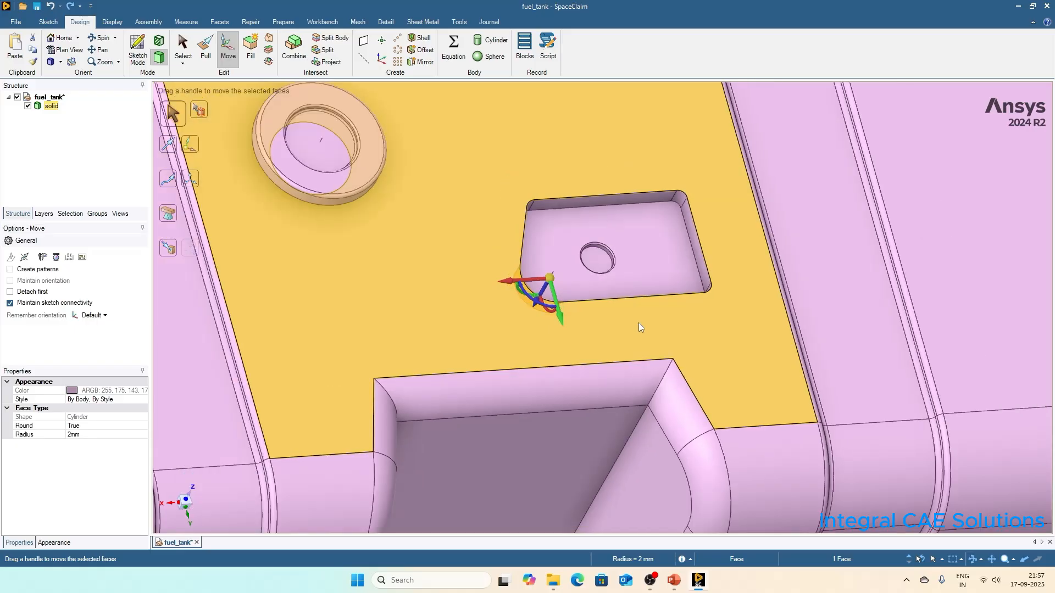
pyautogui.scroll(2, 693, 249)
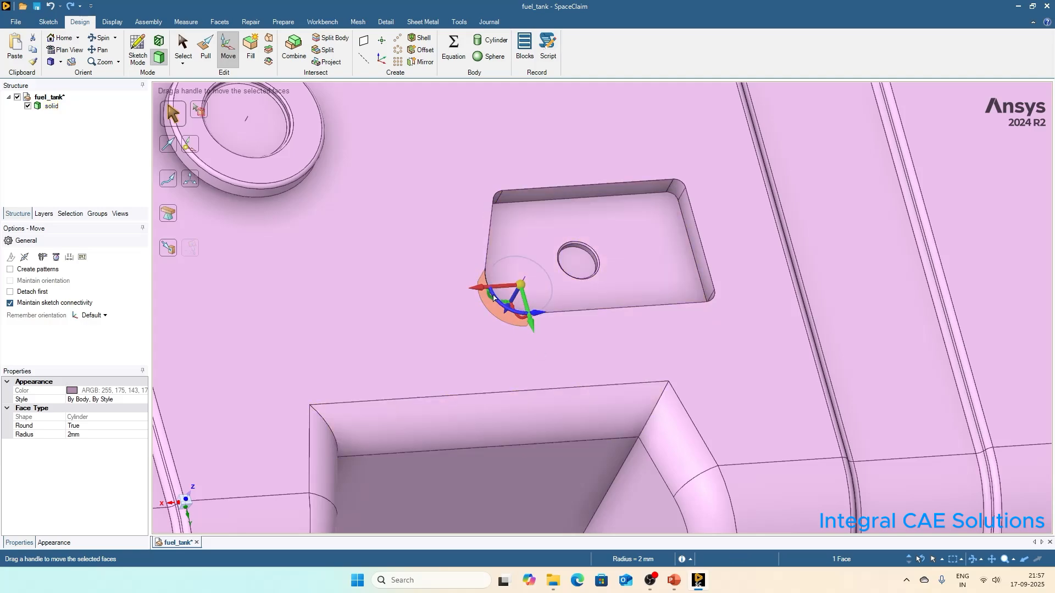
pyautogui.moveTo(477, 289); pyautogui.dragTo(449, 305)
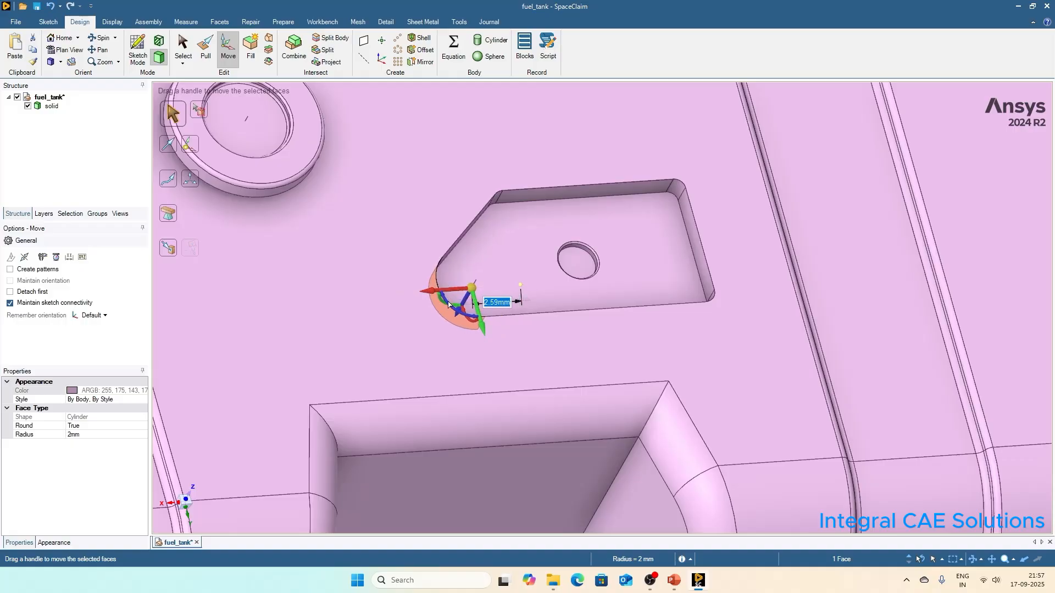
# Step: Set the move distance of the pocket's 2 mm corner round to 5 mm
pyautogui.write('5')
pyautogui.press('Return')
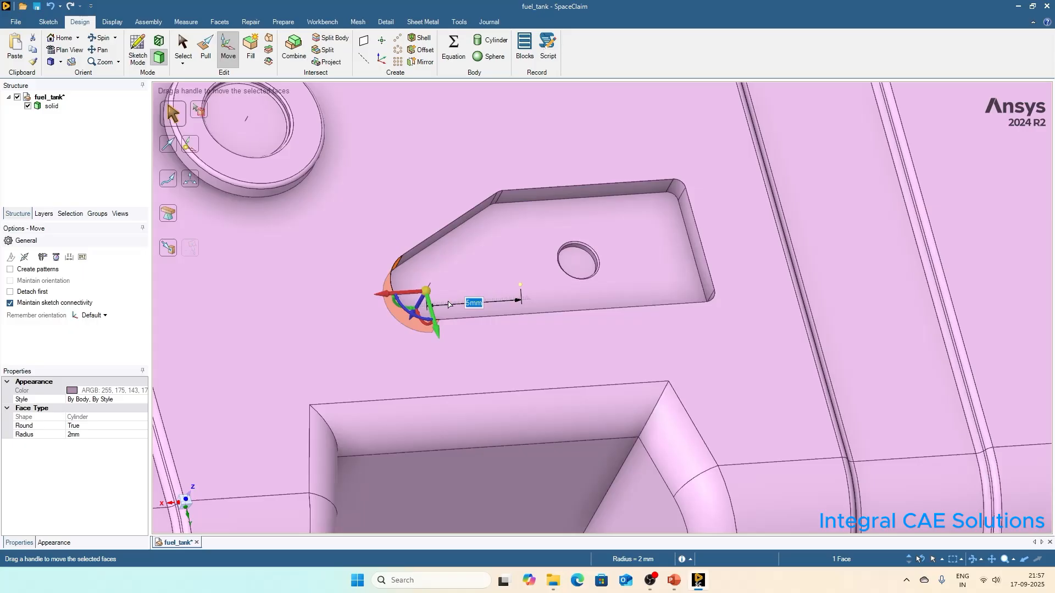
pyautogui.scroll(-5, 448, 304)
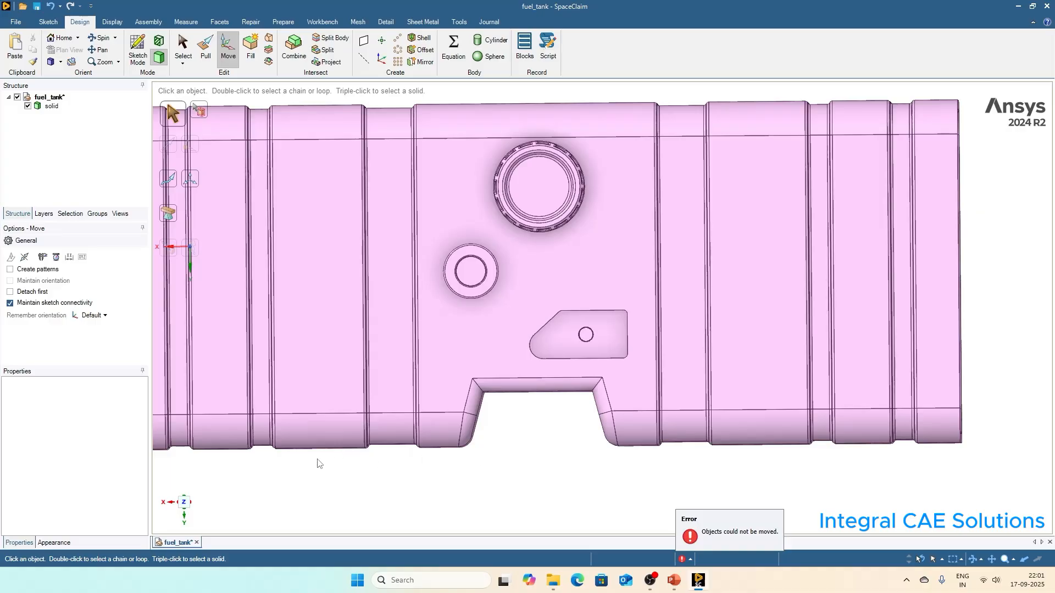
# Step: Select all 12 faces of the top pocket, including its small hole, with a box selection for moving
pyautogui.click(300, 437)
pyautogui.click(231, 222)
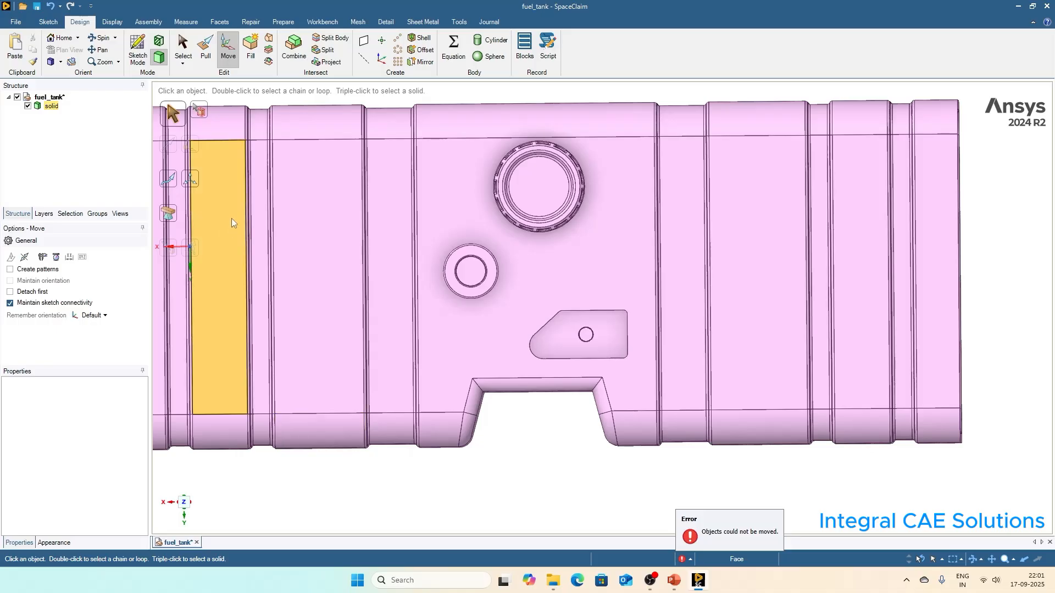
pyautogui.click(537, 289)
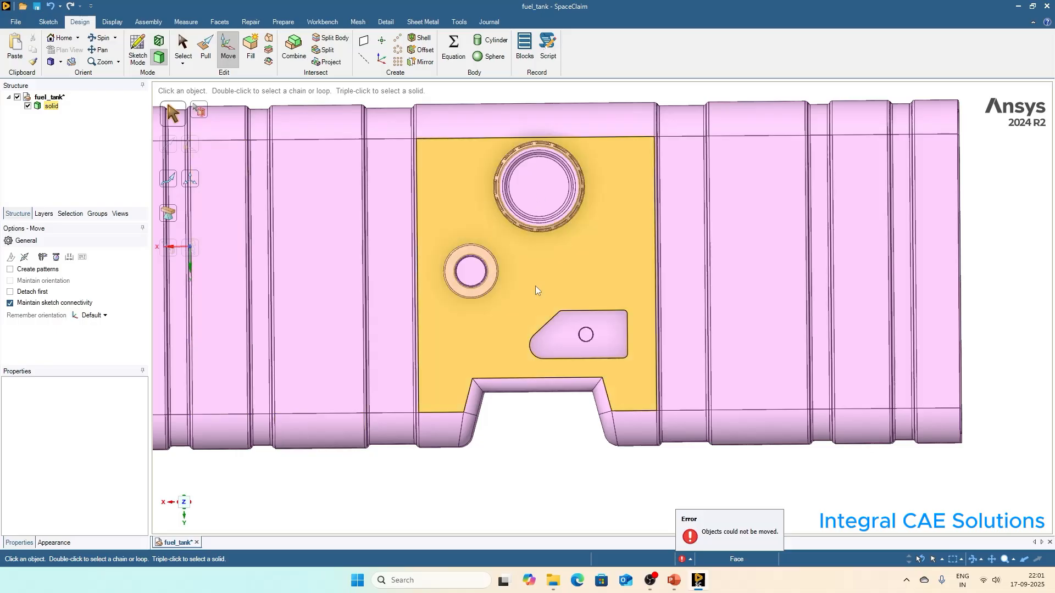
pyautogui.moveTo(513, 291); pyautogui.dragTo(641, 371)
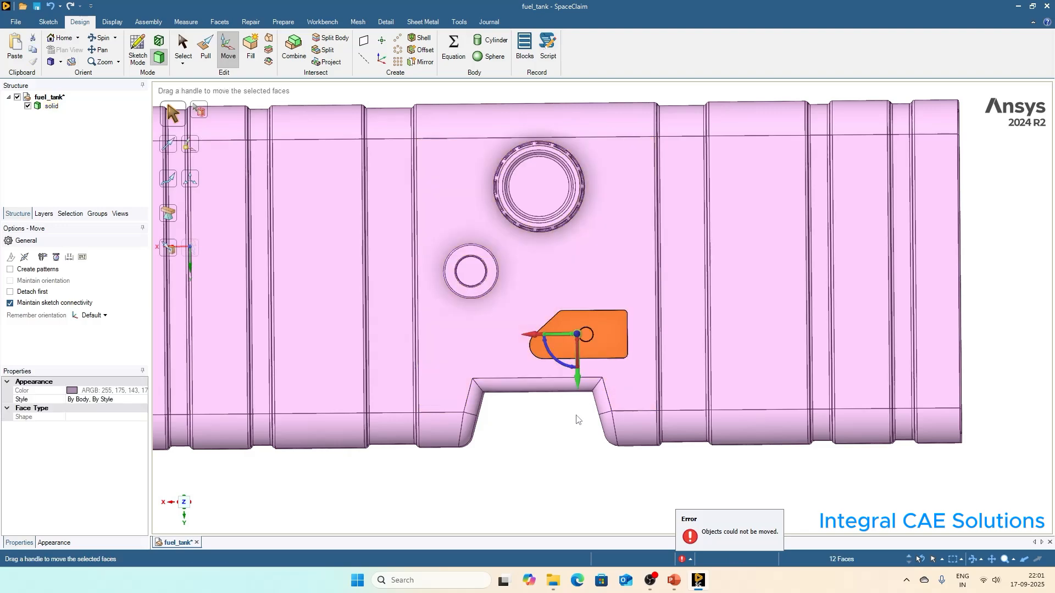
pyautogui.moveTo(576, 418); pyautogui.dragTo(571, 365, button='middle')
pyautogui.scroll(1, 549, 353)
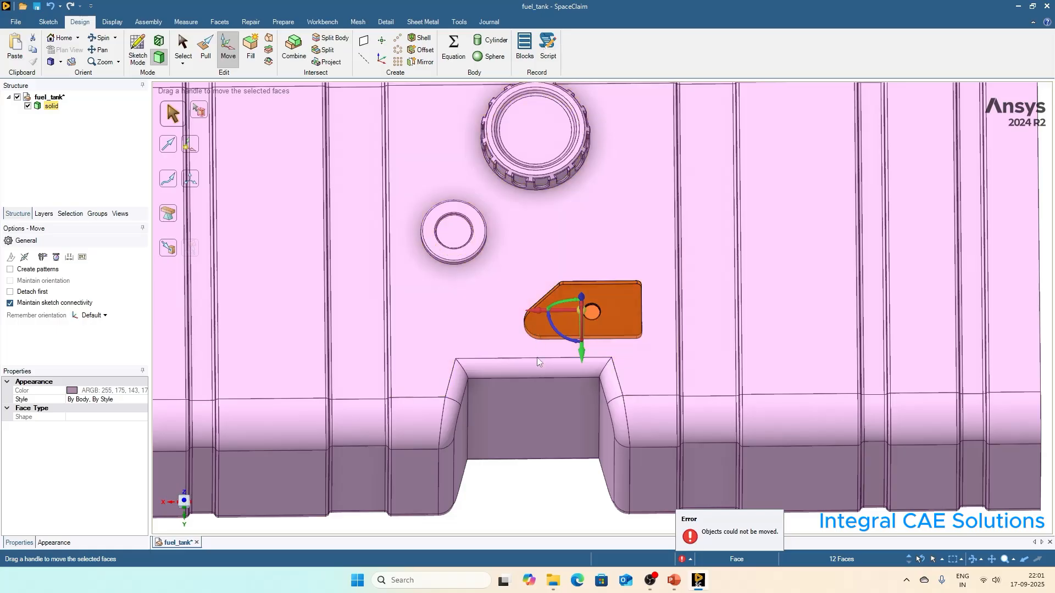
pyautogui.scroll(2, 489, 342)
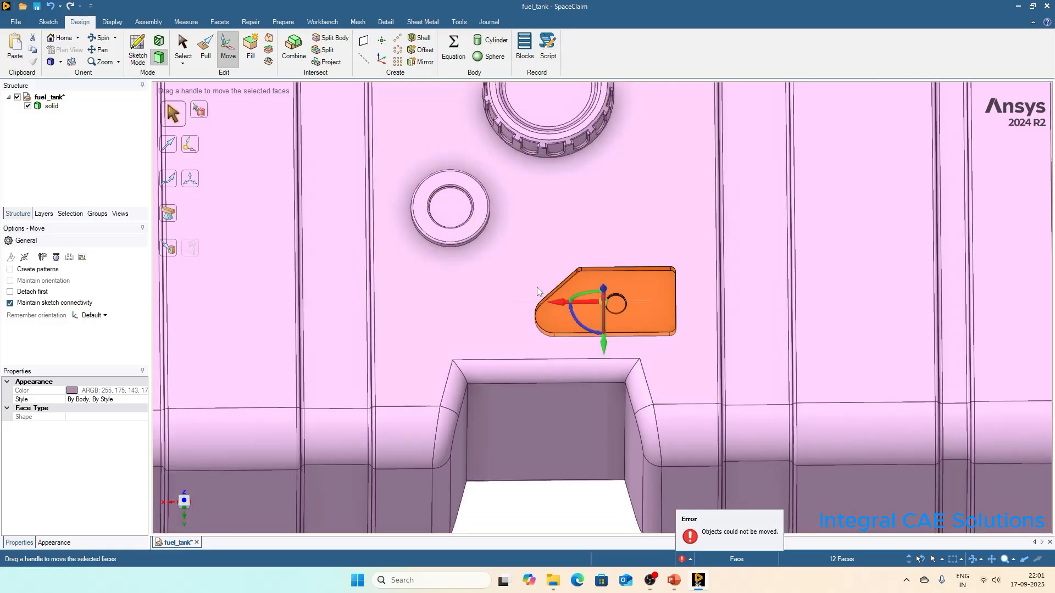
# Step: Move the selected pocket faces along the tank's length (X axis) up to the outer cylindrical face of the small raised ring
pyautogui.click(172, 146)
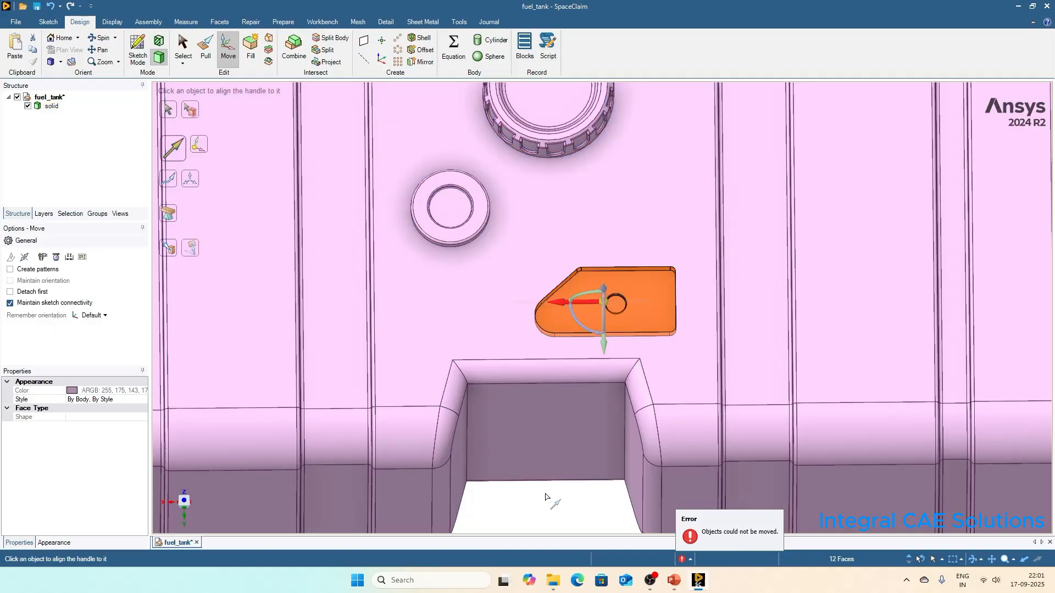
pyautogui.scroll(-2, 505, 330)
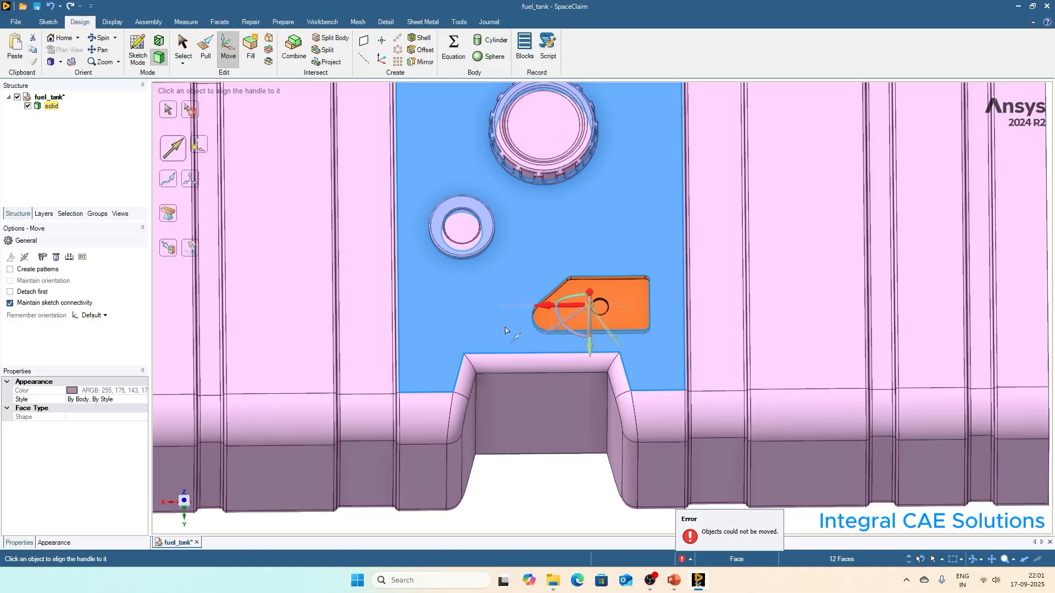
pyautogui.click(172, 250)
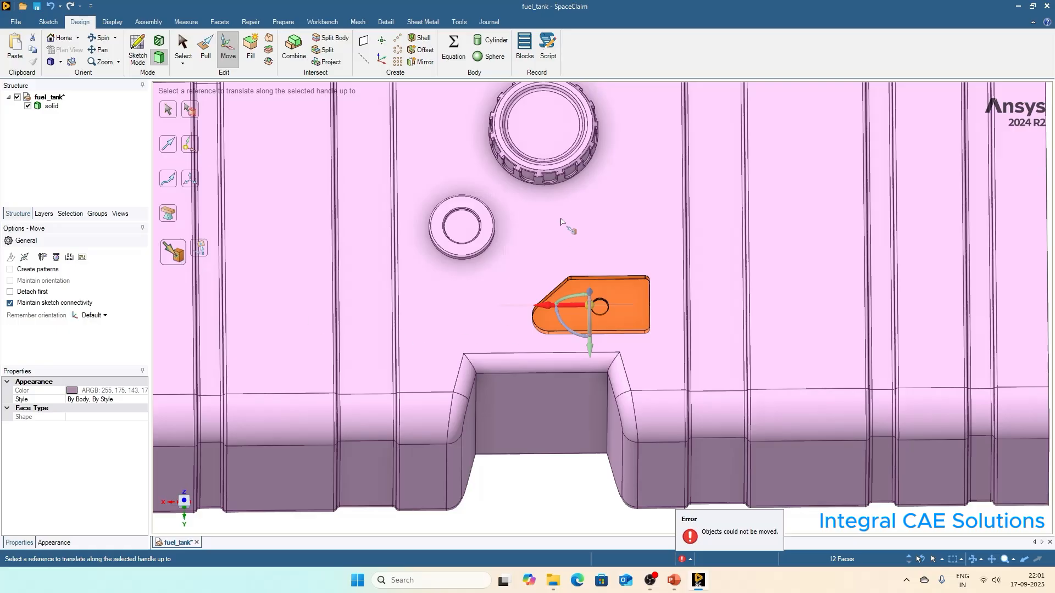
pyautogui.scroll(3, 461, 226)
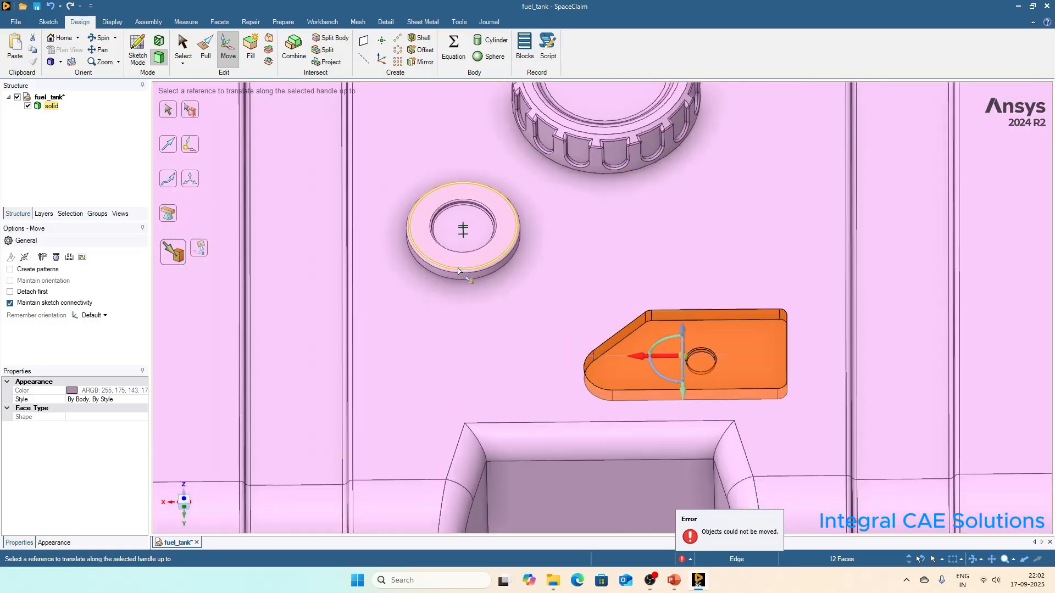
pyautogui.scroll(4, 442, 282)
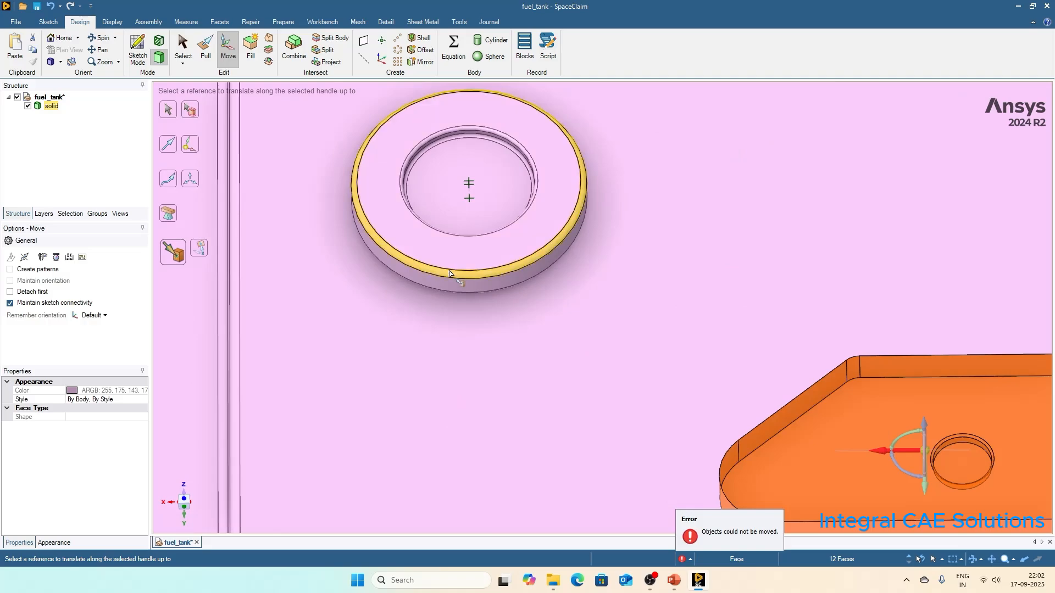
pyautogui.scroll(-2, 448, 273)
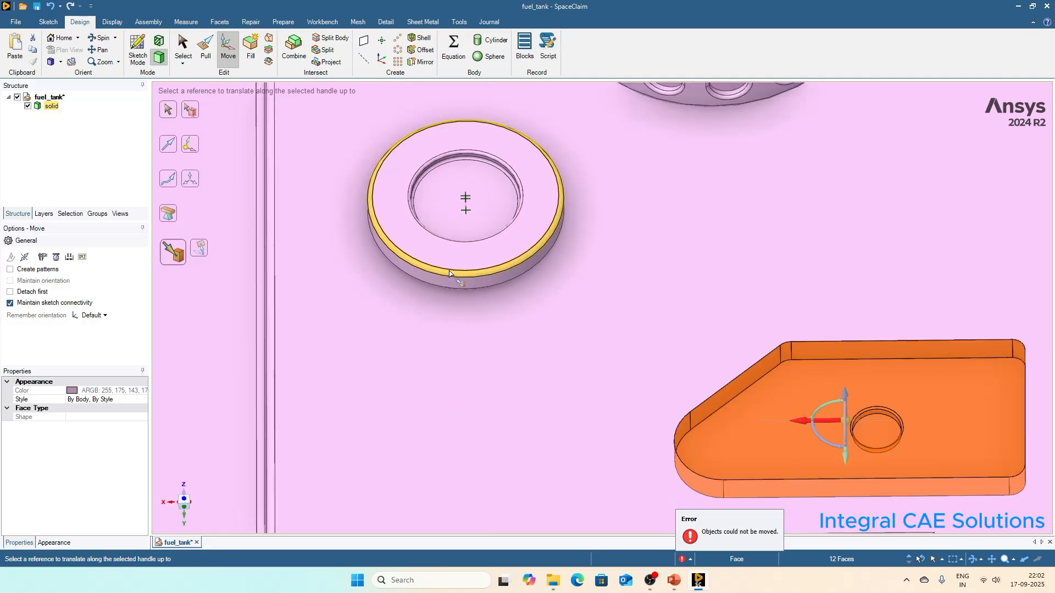
pyautogui.scroll(4, 462, 237)
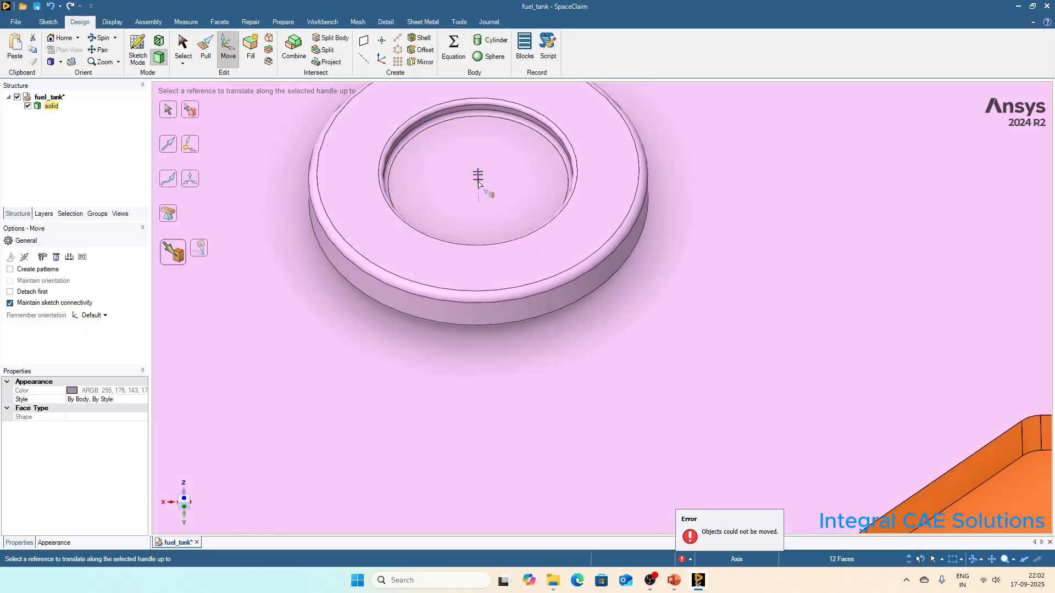
pyautogui.scroll(-2, 440, 217)
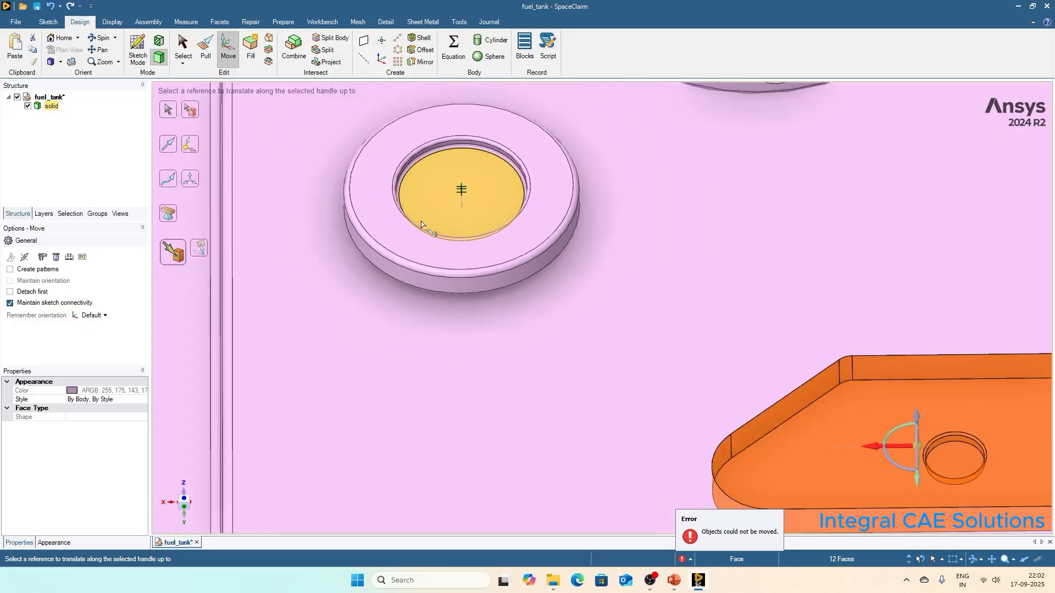
pyautogui.scroll(-2, 375, 237)
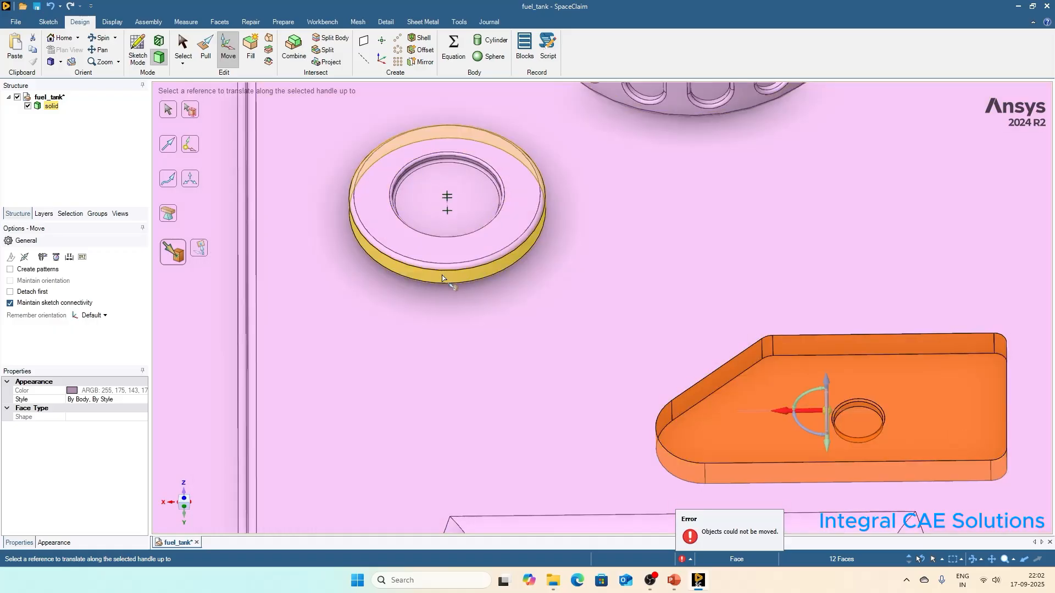
pyautogui.scroll(-2, 383, 208)
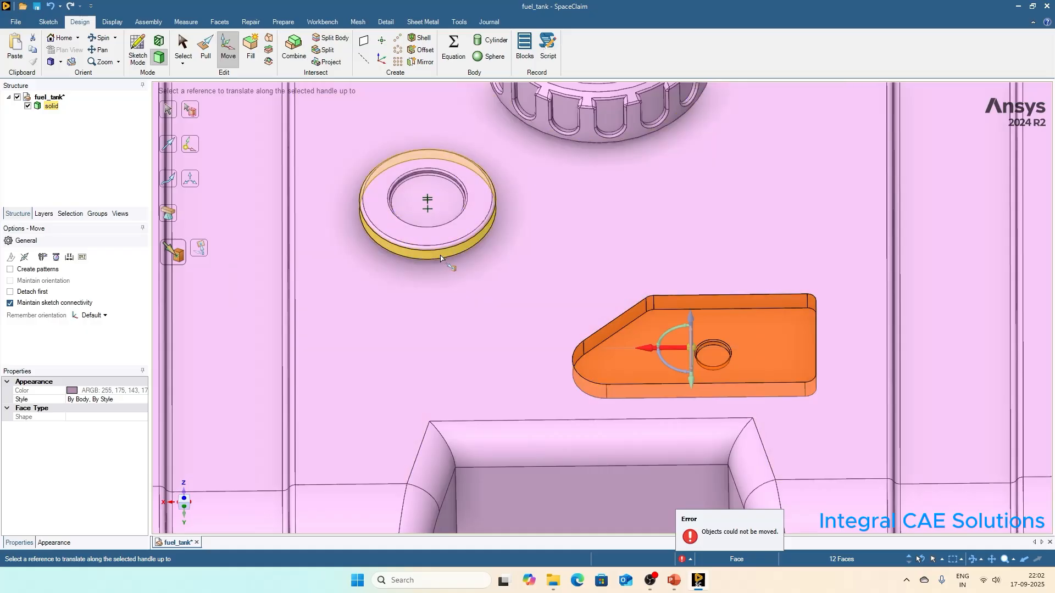
pyautogui.scroll(2, 424, 261)
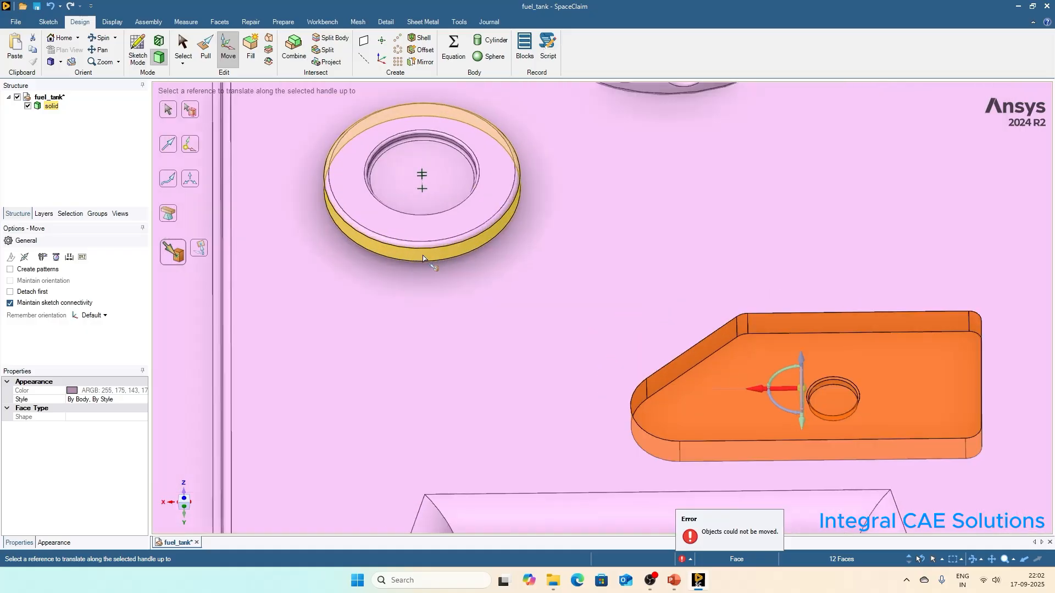
pyautogui.click(423, 258)
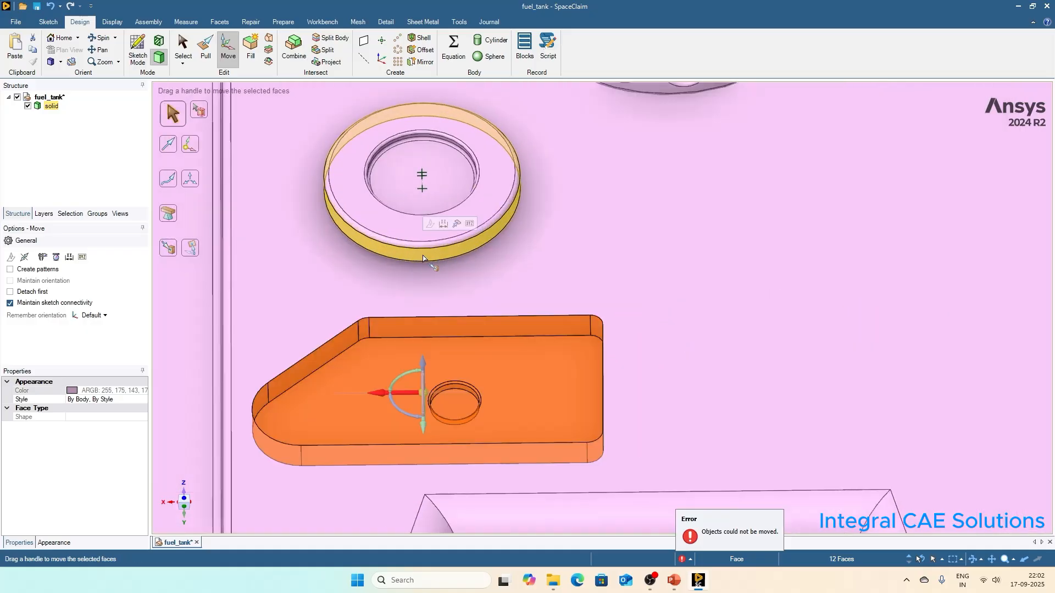
pyautogui.scroll(-3, 423, 258)
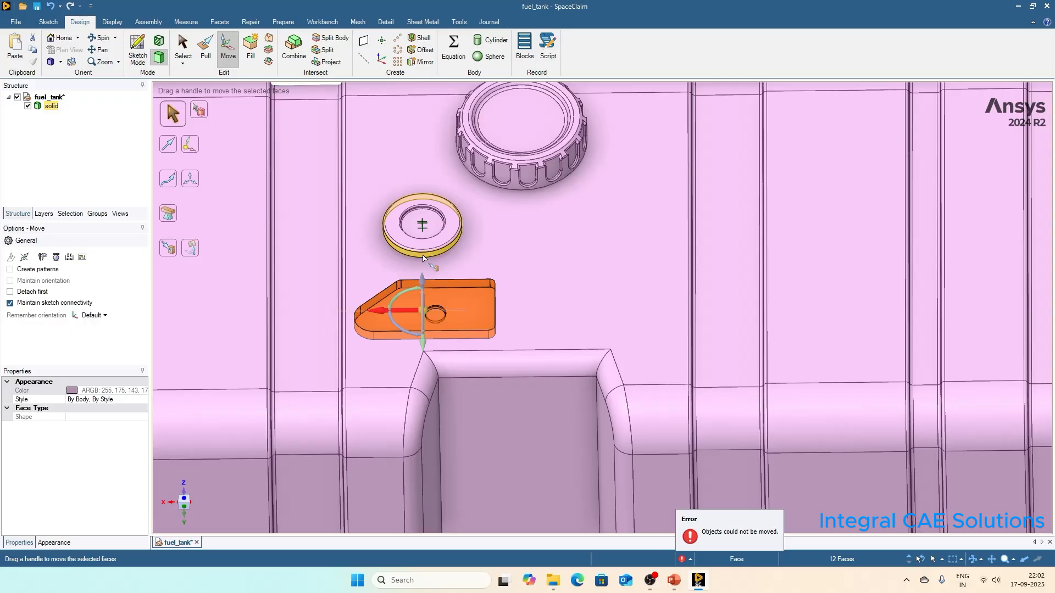
pyautogui.scroll(2, 423, 258)
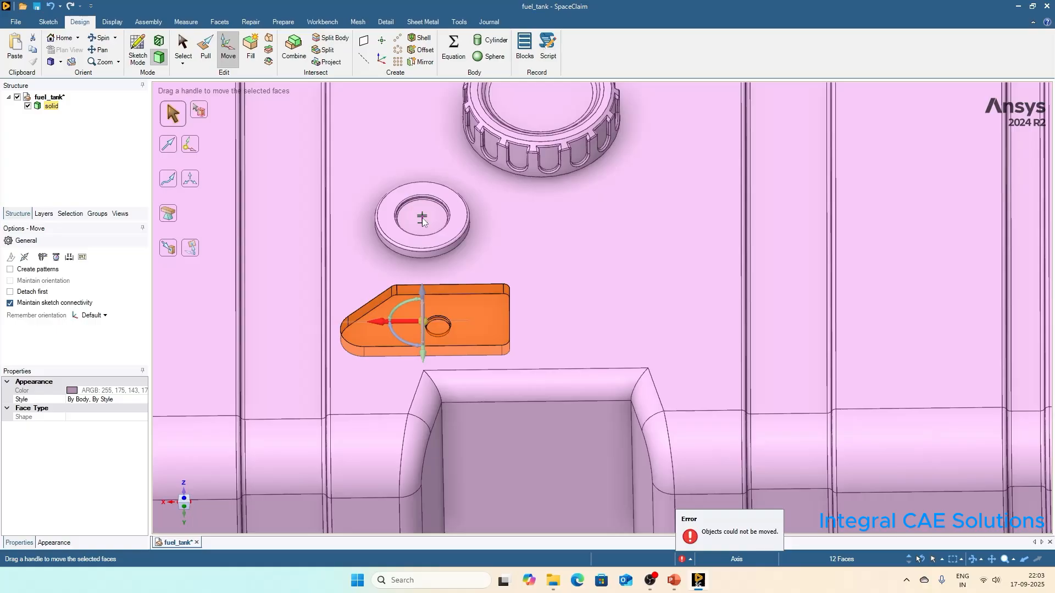
pyautogui.scroll(-4, 462, 258)
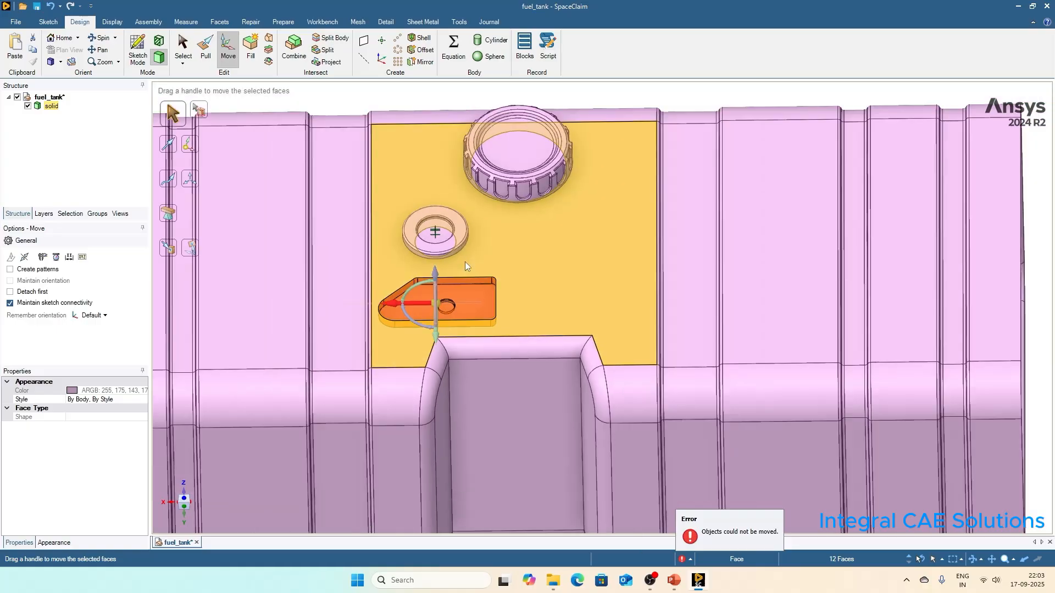
# Step: Clear the selection and undo the pocket's alignment to the small raised ring
pyautogui.click(572, 122)
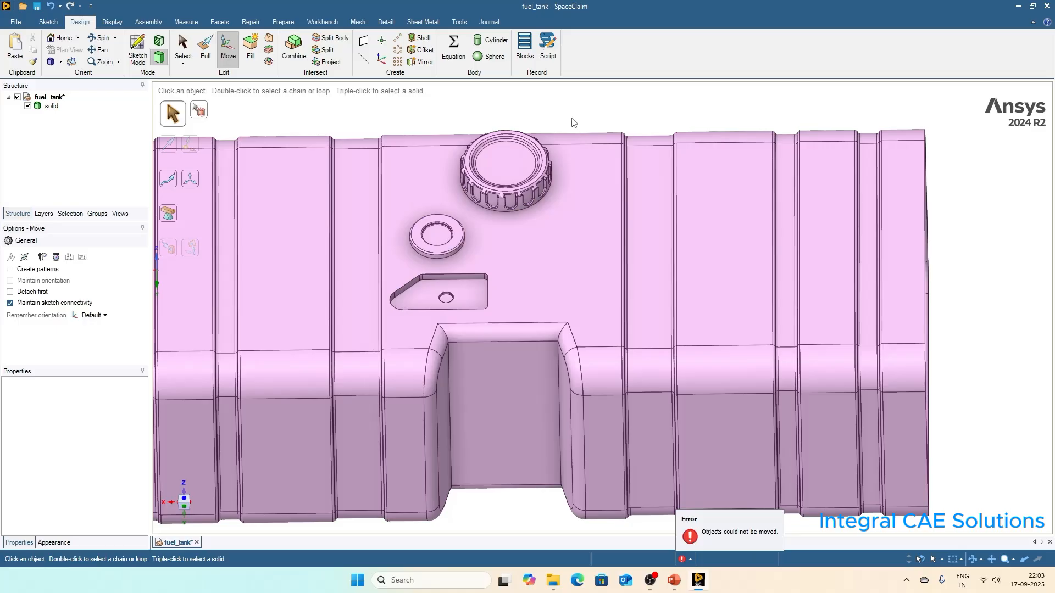
pyautogui.hotkey('ctrl', 'z')
pyautogui.hotkey('ctrl', 'y')
# Step: Box-select the whole pocket with its hole again for moving
pyautogui.scroll(4, 496, 248)
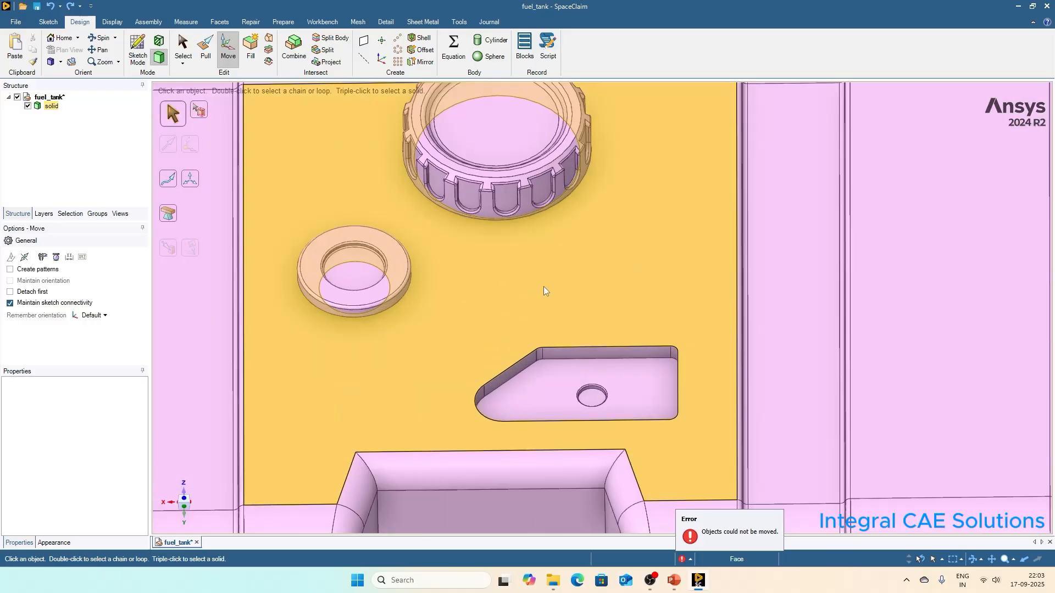
pyautogui.scroll(-3, 527, 281)
pyautogui.moveTo(455, 277); pyautogui.dragTo(612, 361)
pyautogui.scroll(-2, 546, 264)
pyautogui.scroll(4, 546, 255)
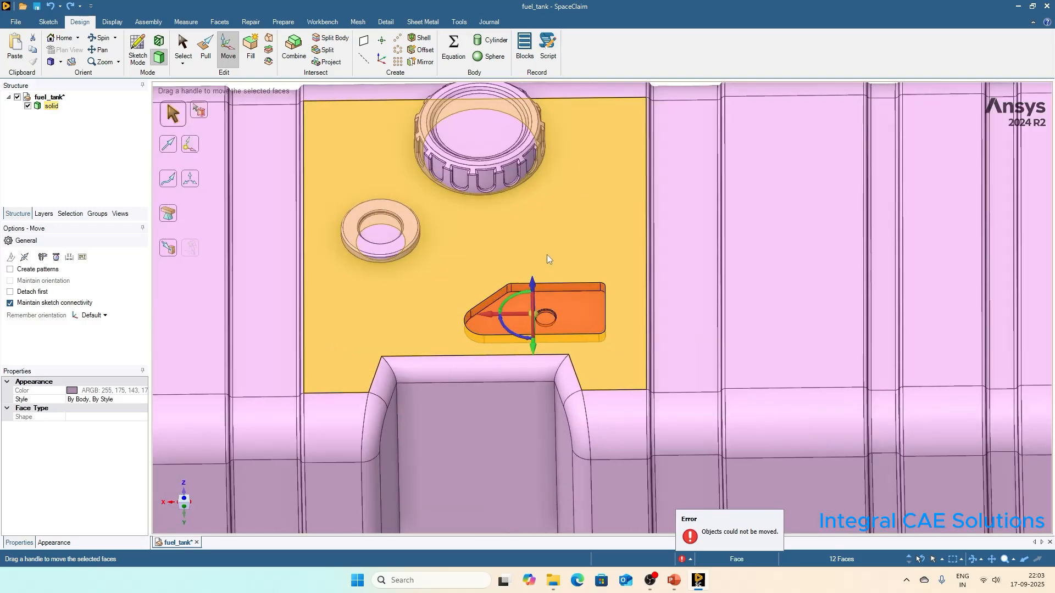
# Step: Relocate the move handle to the vertex on the pocket opening's notch-side edge, at the corner round of its square end
pyautogui.scroll(-3, 546, 254)
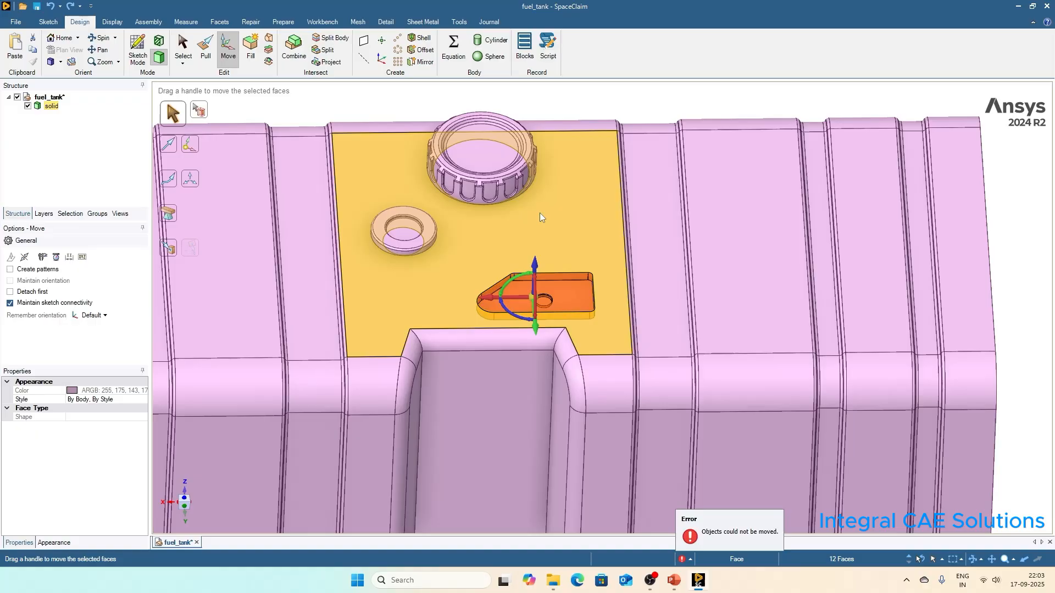
pyautogui.scroll(4, 539, 213)
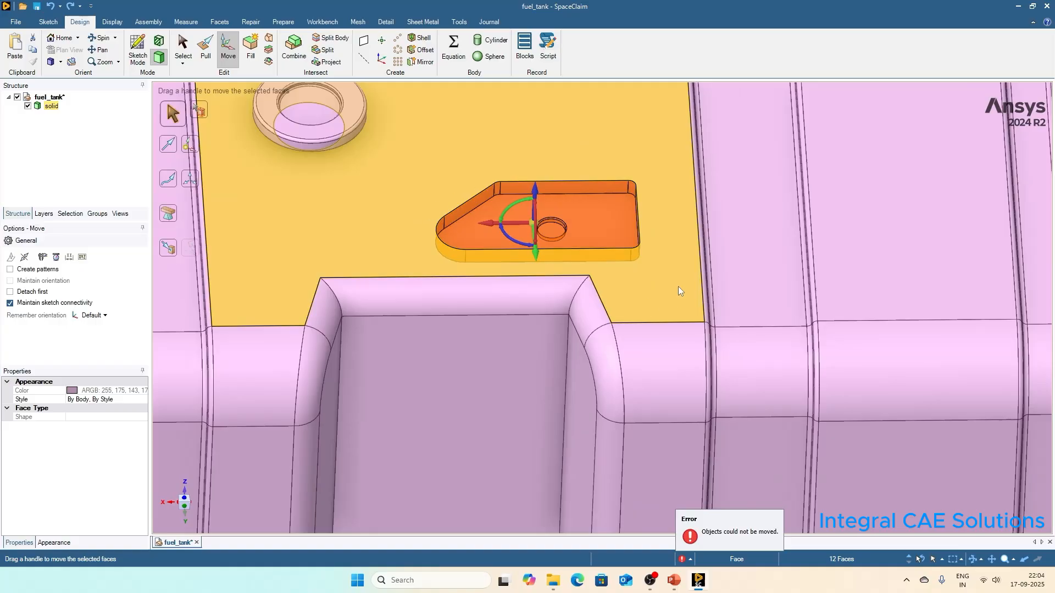
pyautogui.scroll(3, 625, 293)
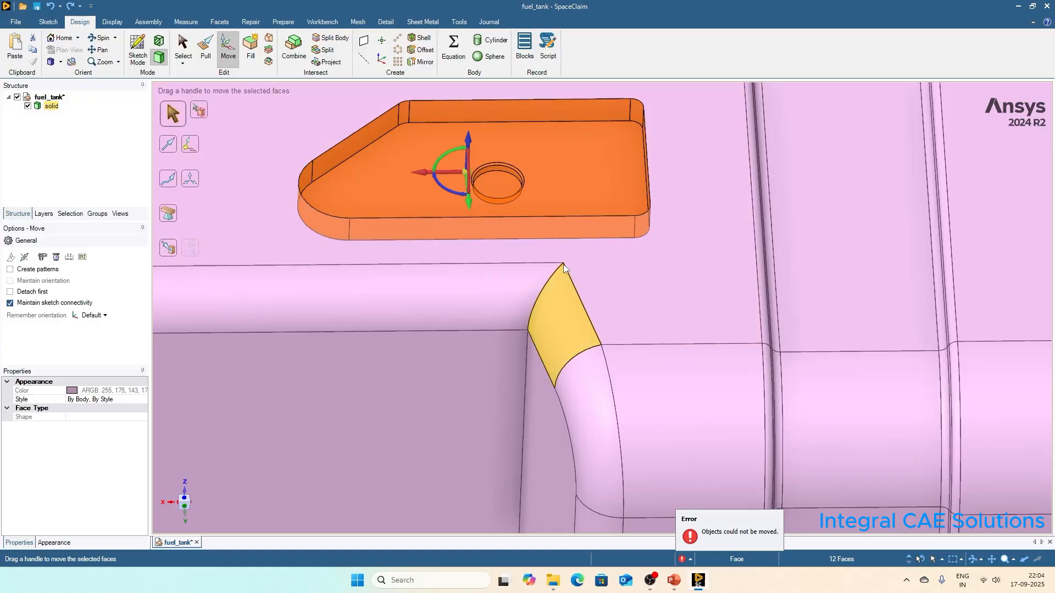
pyautogui.scroll(-3, 563, 268)
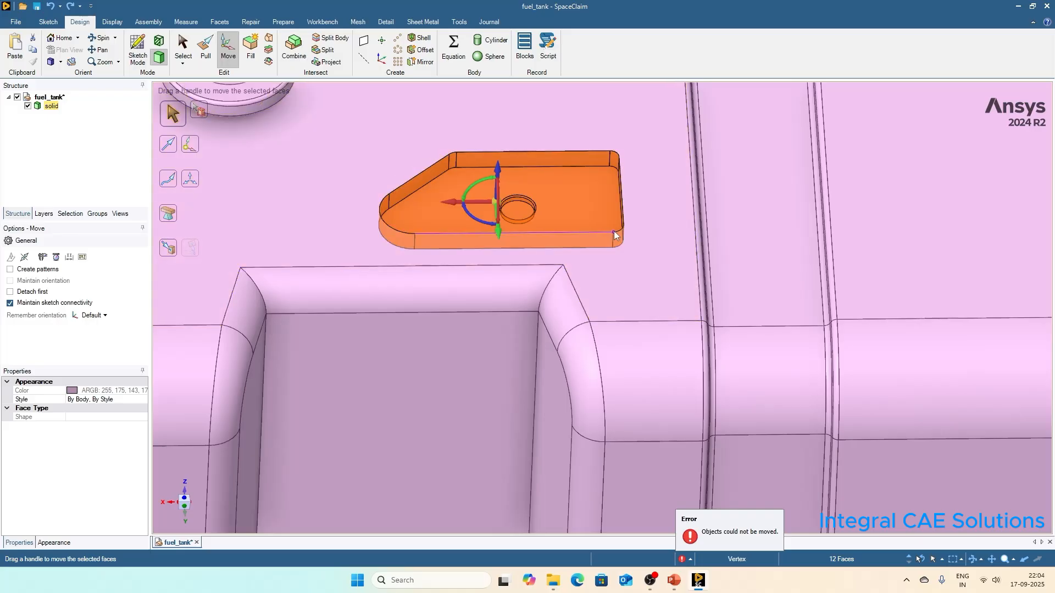
pyautogui.scroll(-1, 538, 292)
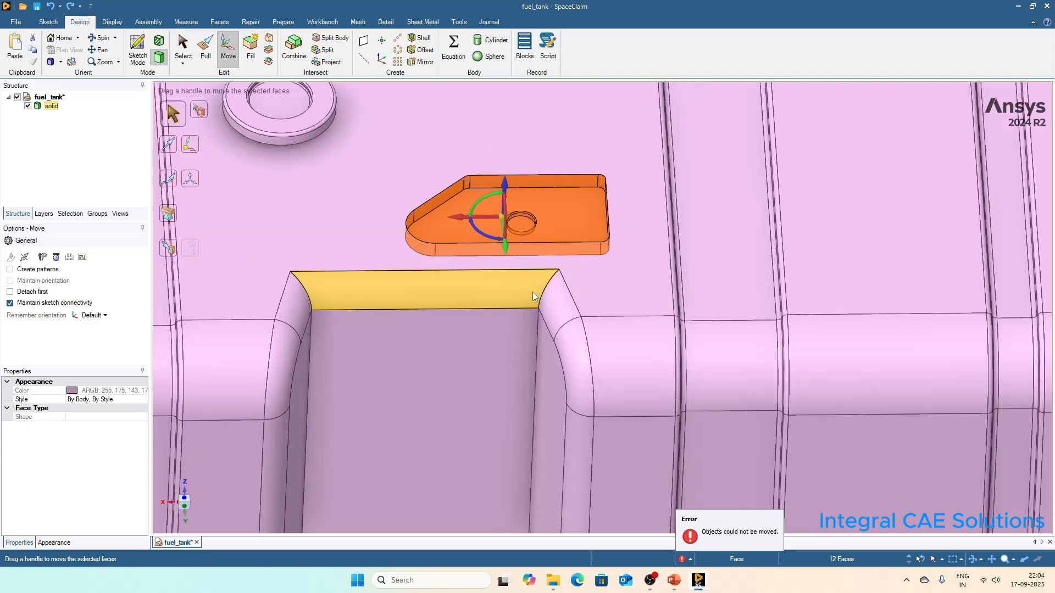
pyautogui.click(192, 154)
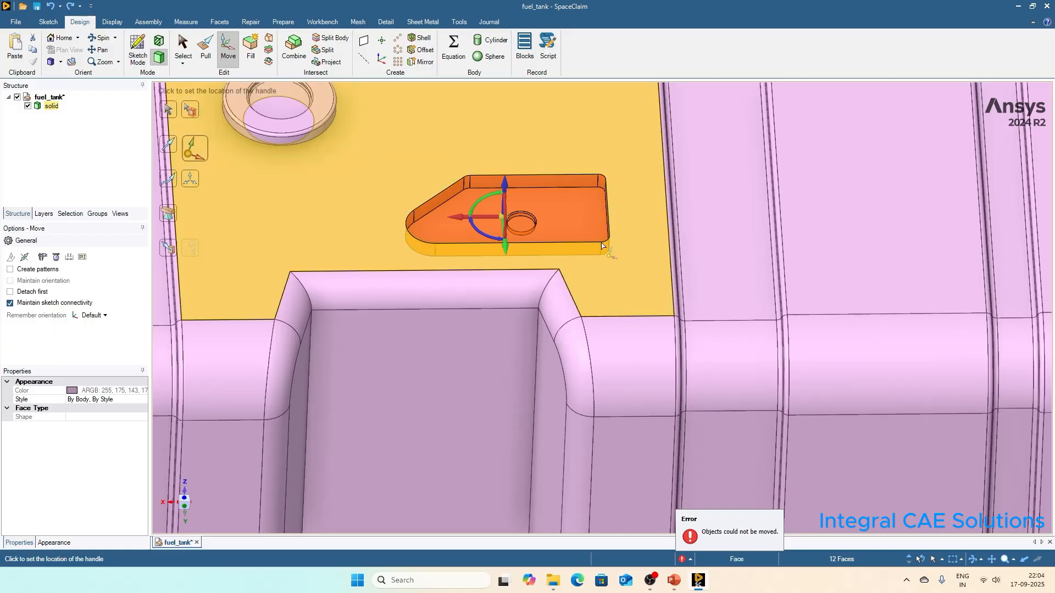
pyautogui.scroll(5, 600, 244)
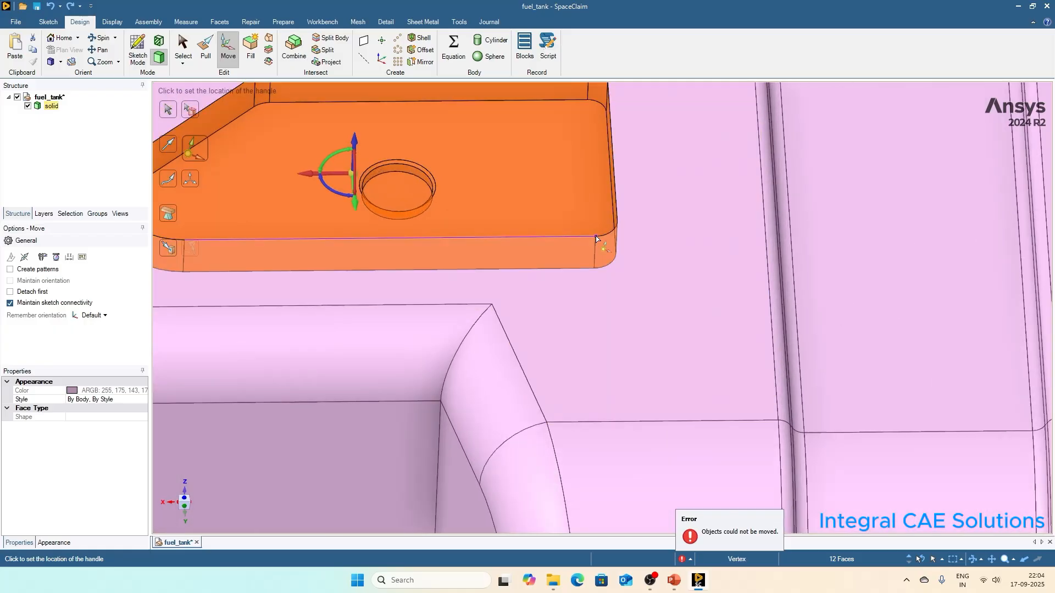
pyautogui.click(596, 237)
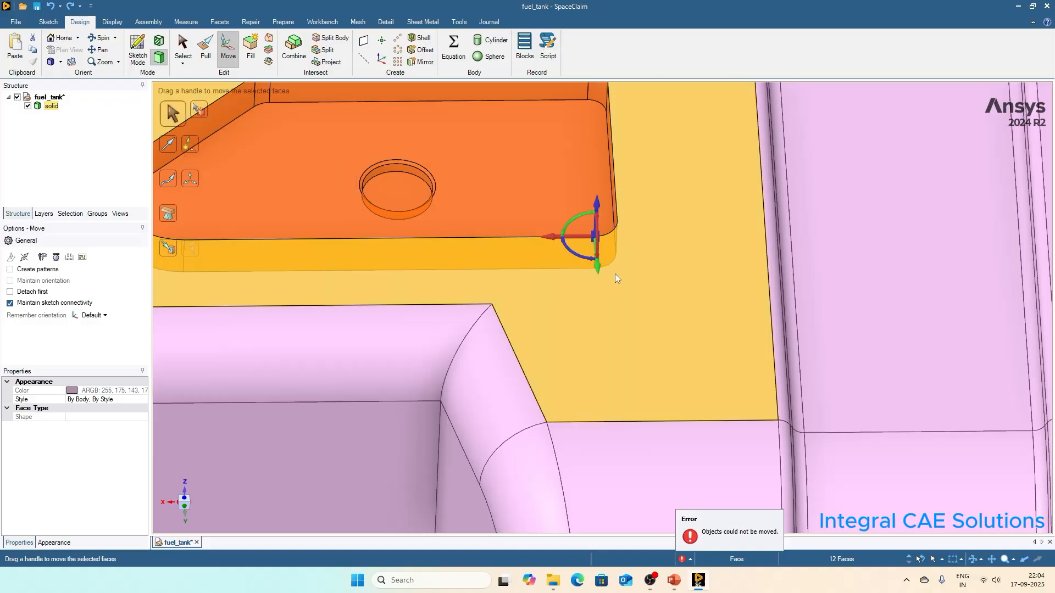
pyautogui.scroll(-2, 615, 273)
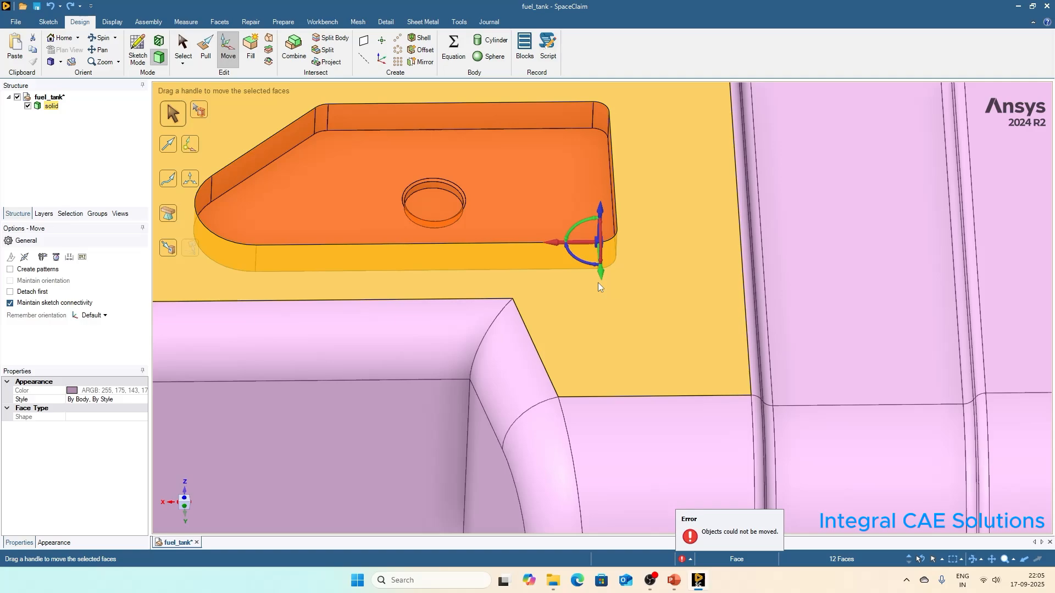
pyautogui.scroll(-3, 598, 282)
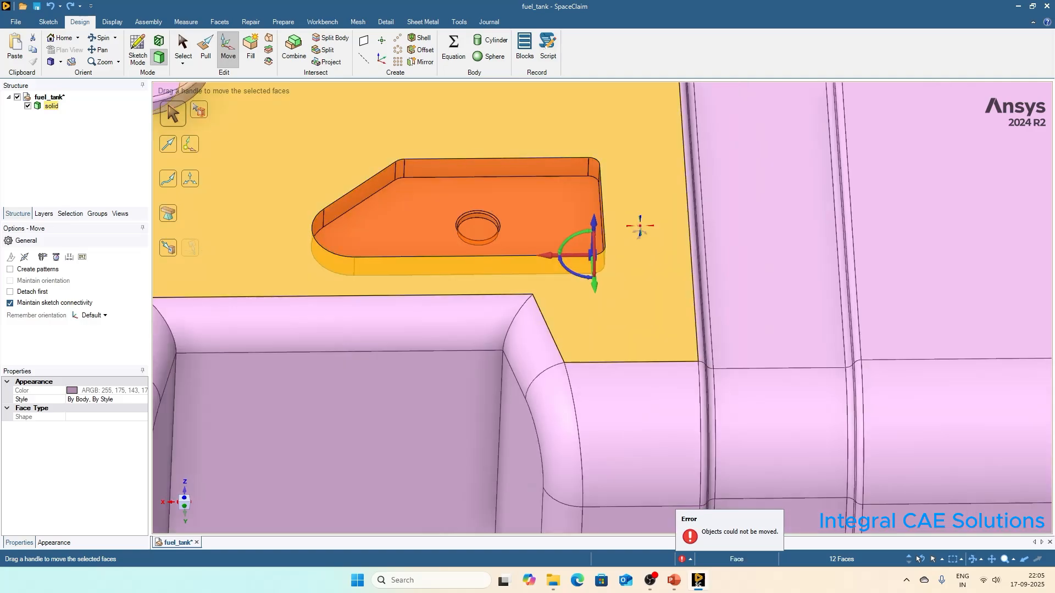
# Step: Move the selected pocket with its hole up to the notch's top inner corner vertex nearest the pocket's square end
pyautogui.moveTo(639, 243); pyautogui.dragTo(650, 250, button='middle')
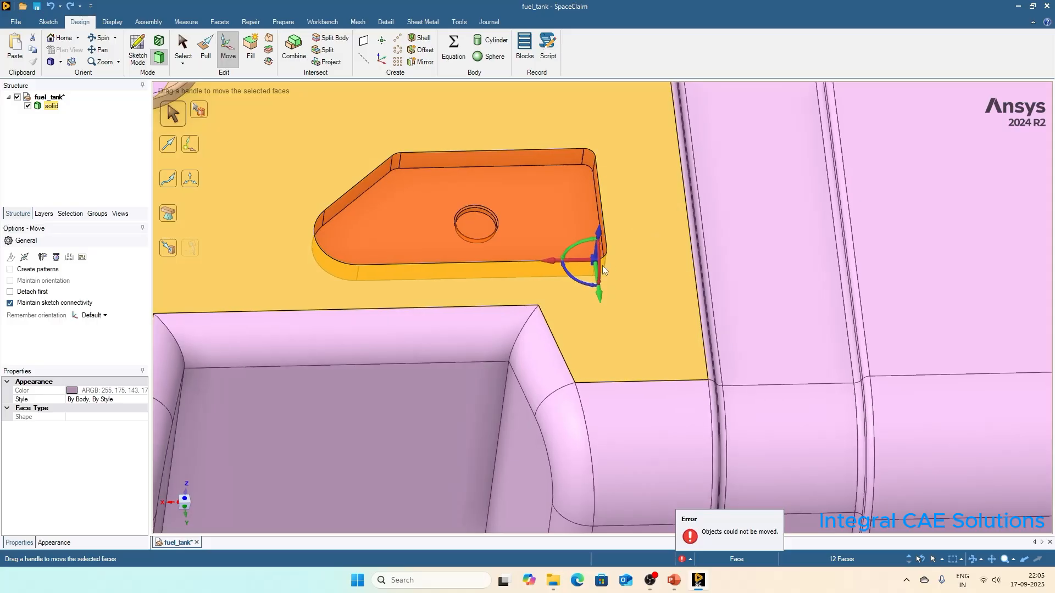
pyautogui.click(173, 250)
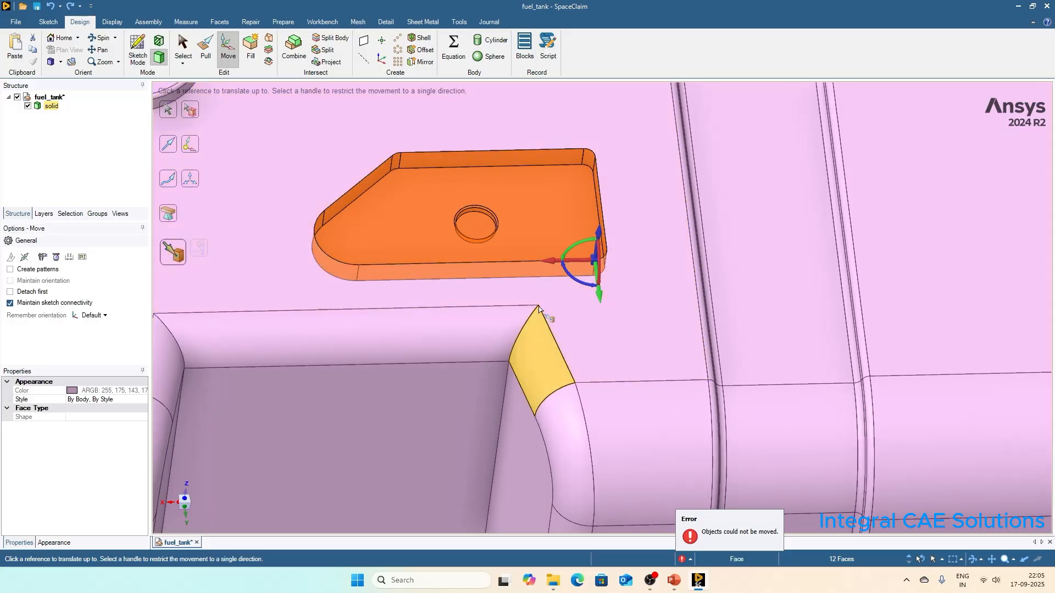
pyautogui.scroll(3, 538, 307)
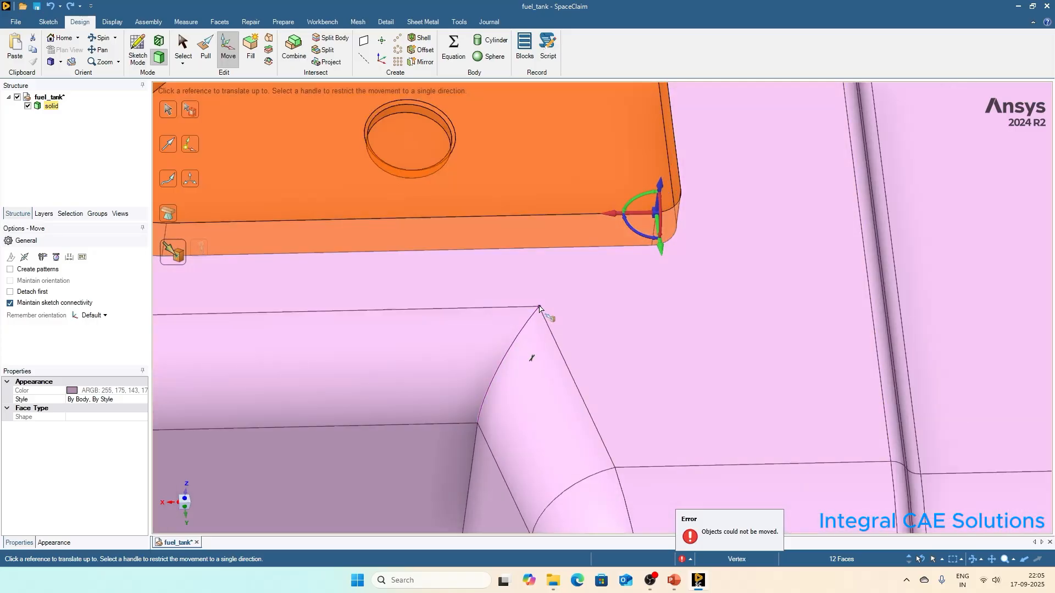
pyautogui.click(539, 308)
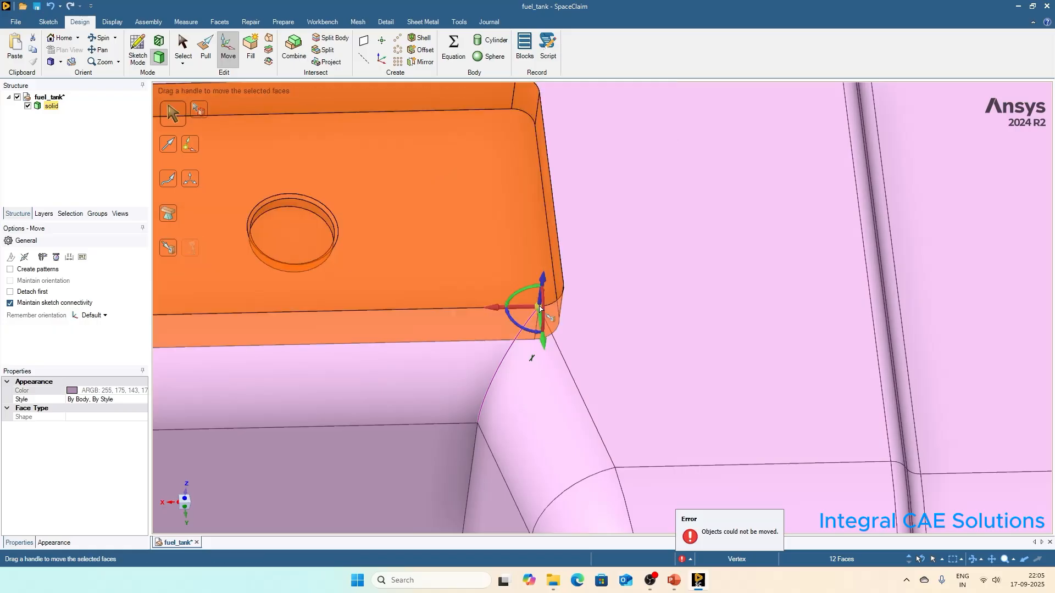
pyautogui.scroll(-3, 637, 294)
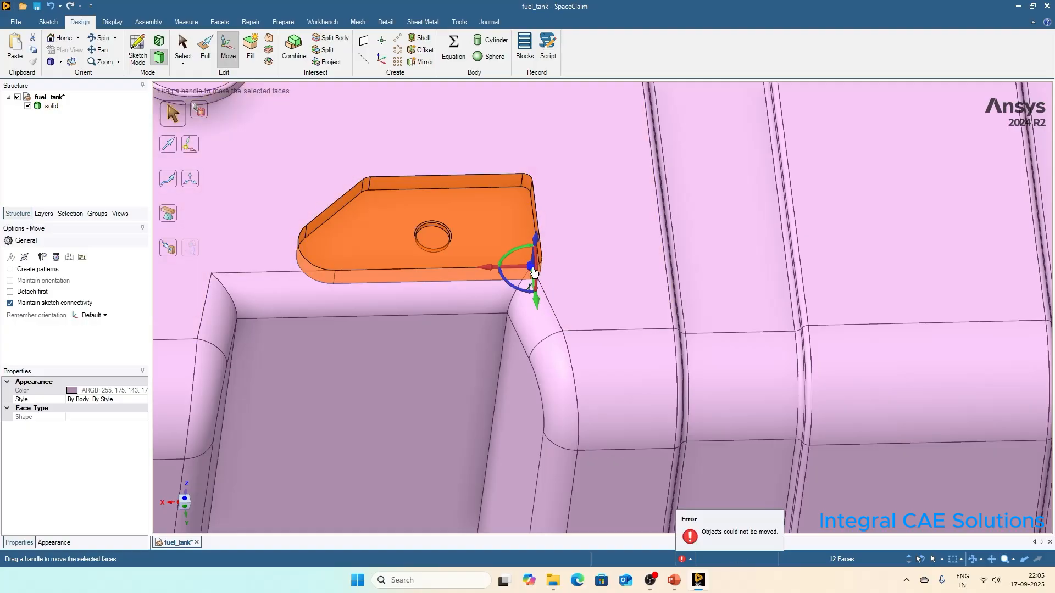
pyautogui.scroll(-5, 533, 270)
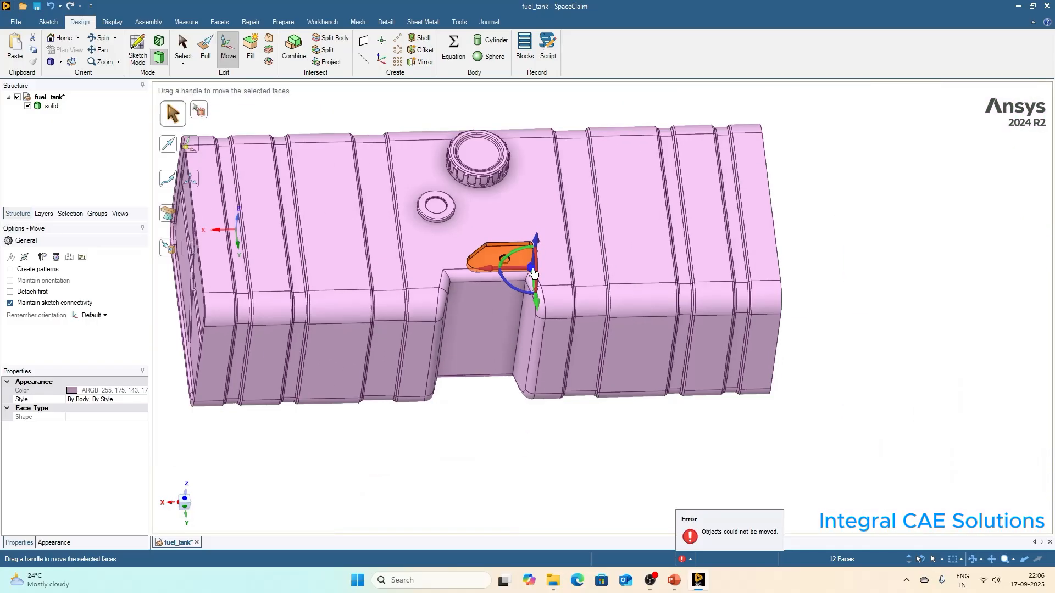
# Step: Clear the selection and undo the pocket's move to the notch corner vertex
pyautogui.click(844, 242)
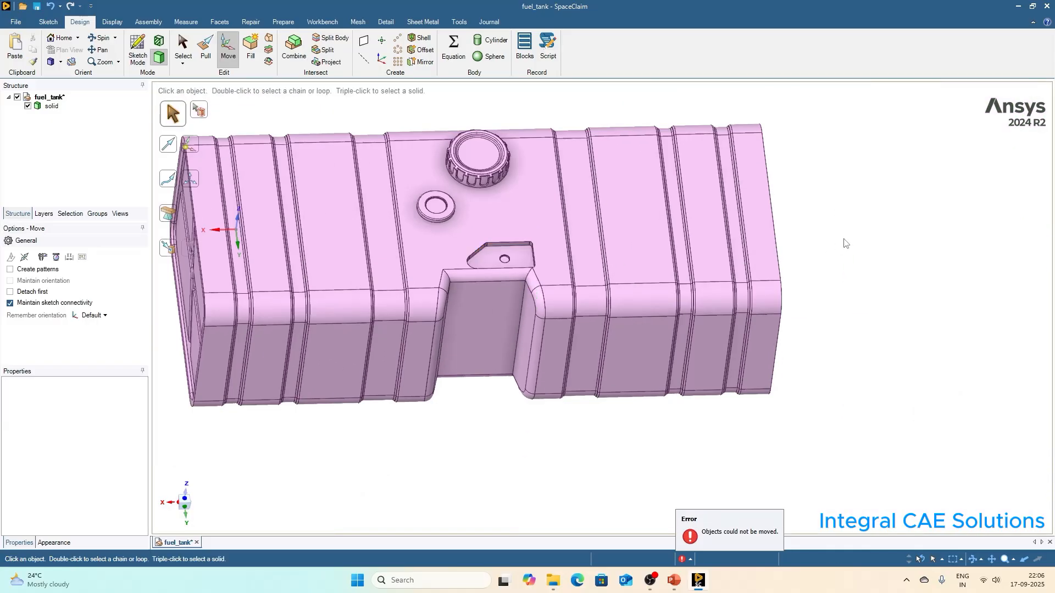
pyautogui.hotkey('ctrl', 'z')
pyautogui.scroll(-6, 685, 339)
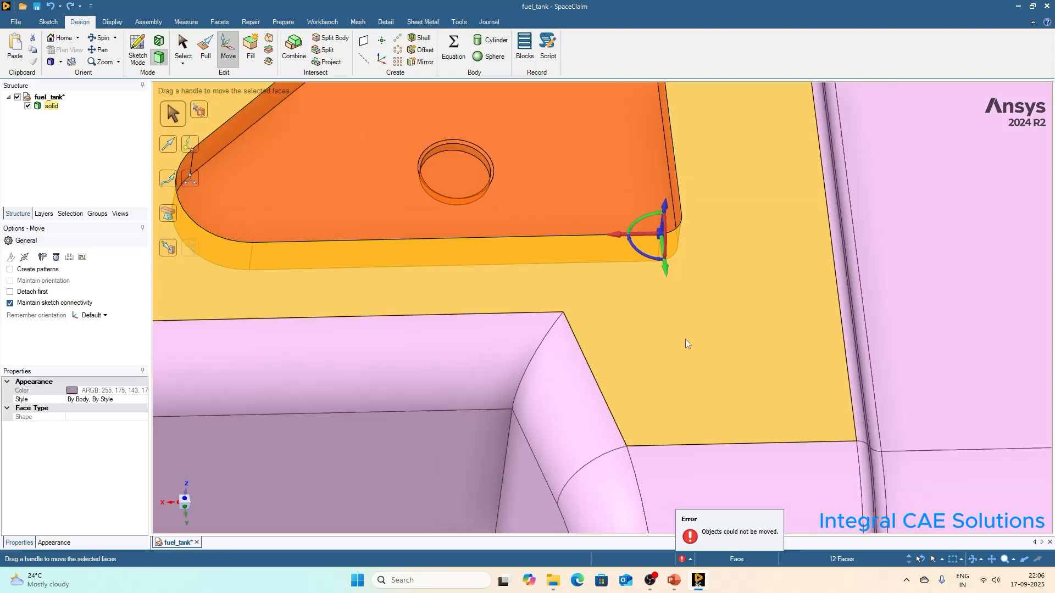
pyautogui.scroll(-3, 684, 338)
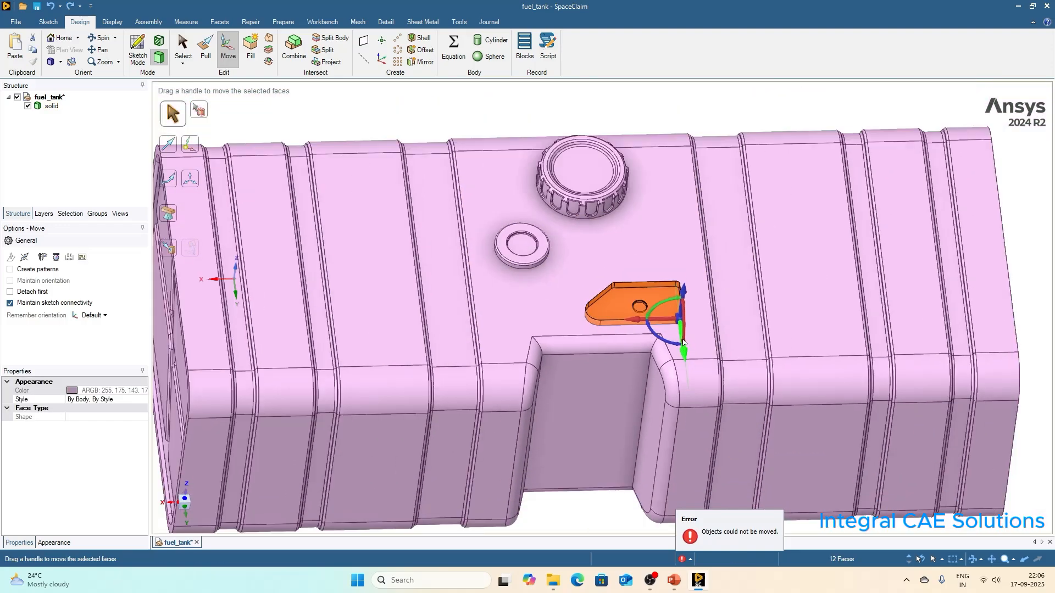
# Step: Clear the selection and box-select all faces of the pocket and its hole for another move
pyautogui.click(676, 109)
pyautogui.moveTo(487, 182); pyautogui.dragTo(677, 291)
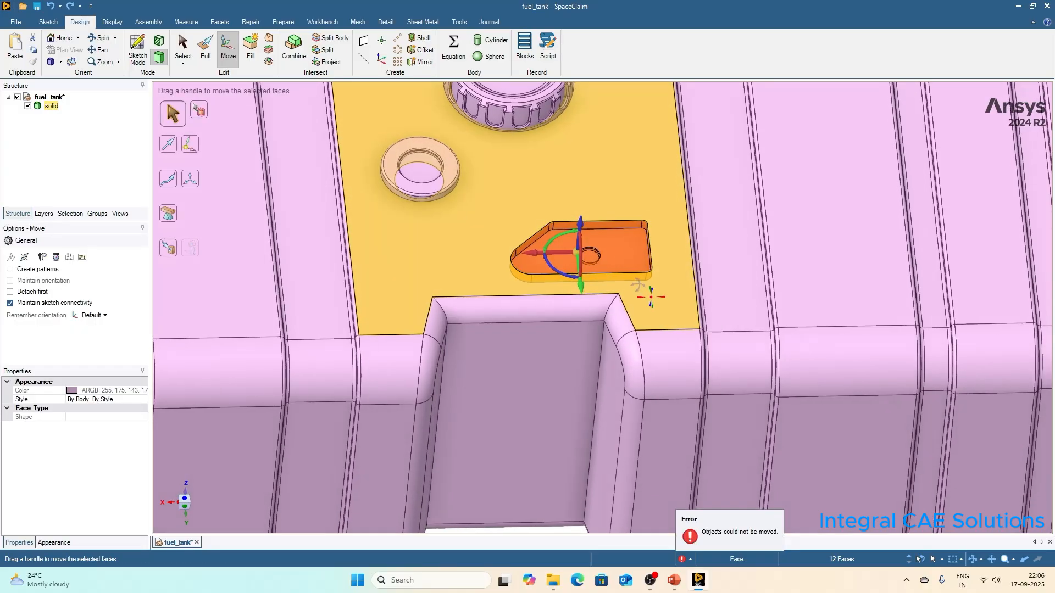
pyautogui.scroll(2, 441, 332)
pyautogui.scroll(1, 496, 253)
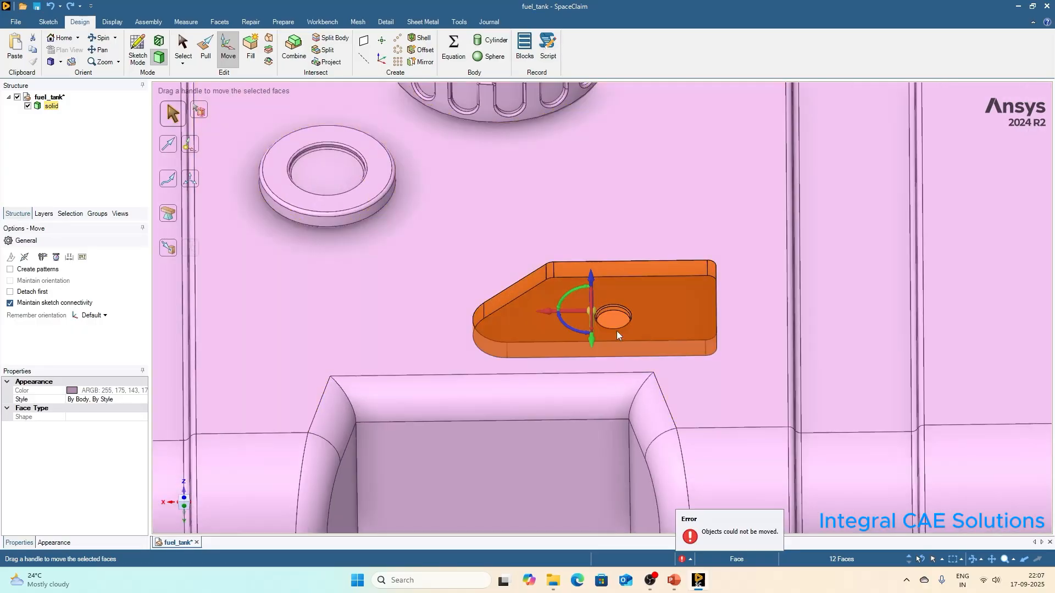
# Step: Relocate the move handle to the centre of the round hole in the pocket floor
pyautogui.scroll(2, 616, 324)
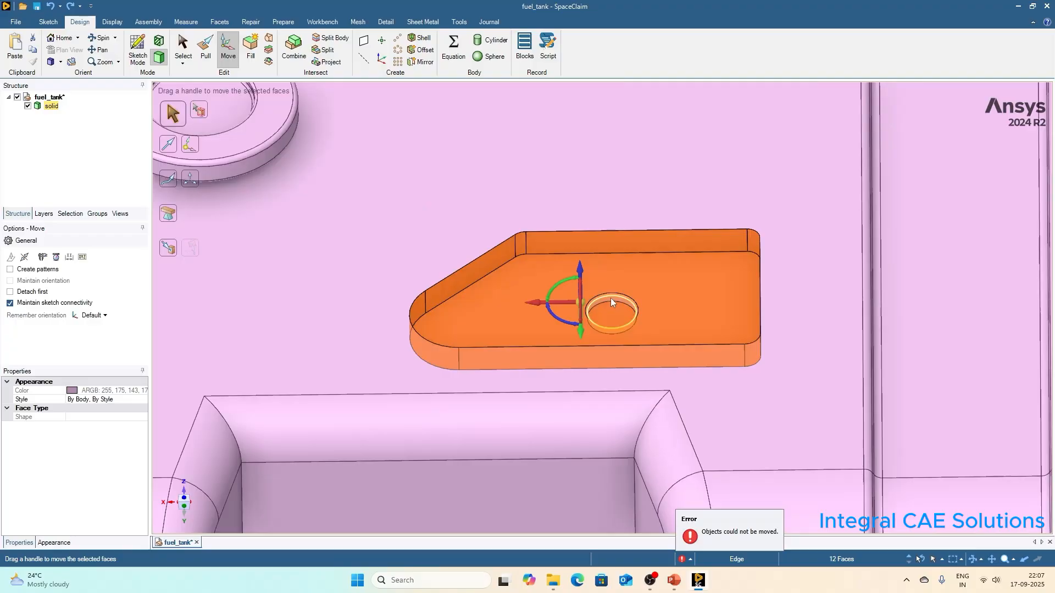
pyautogui.scroll(-2, 611, 302)
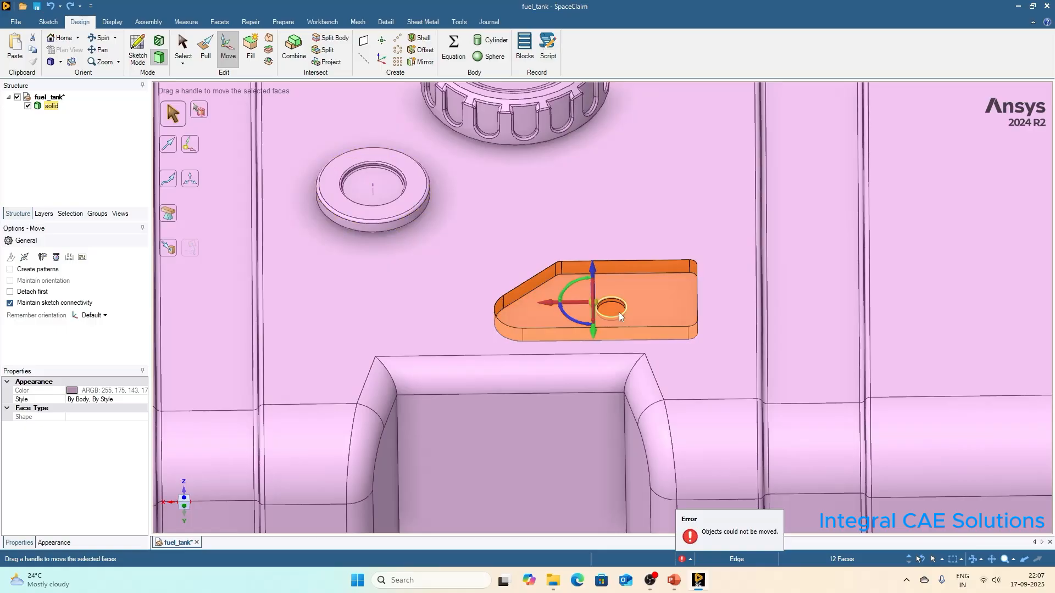
pyautogui.scroll(2, 620, 308)
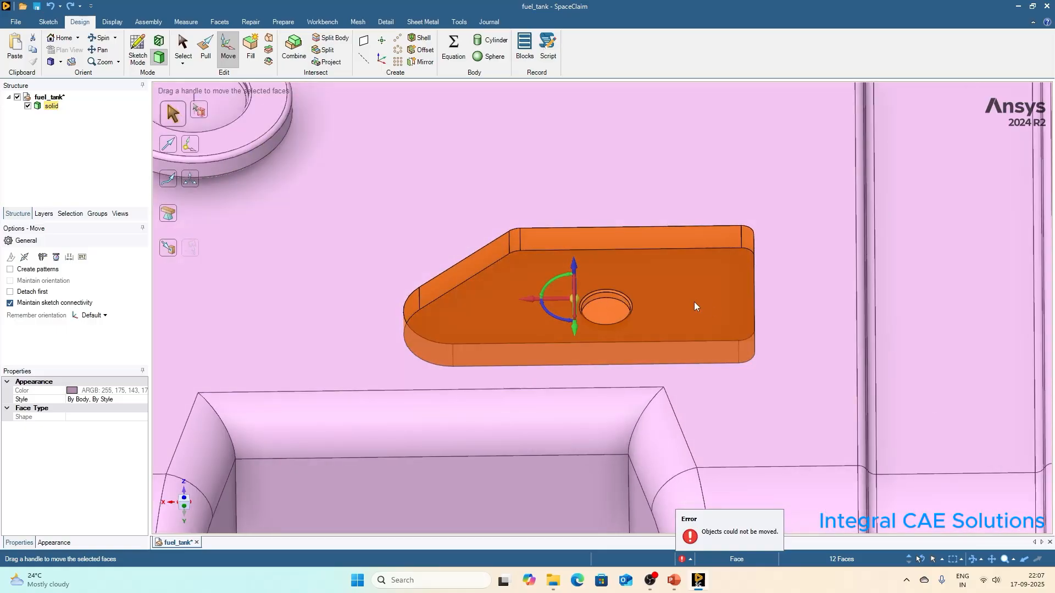
pyautogui.moveTo(694, 301); pyautogui.dragTo(594, 302, button='middle')
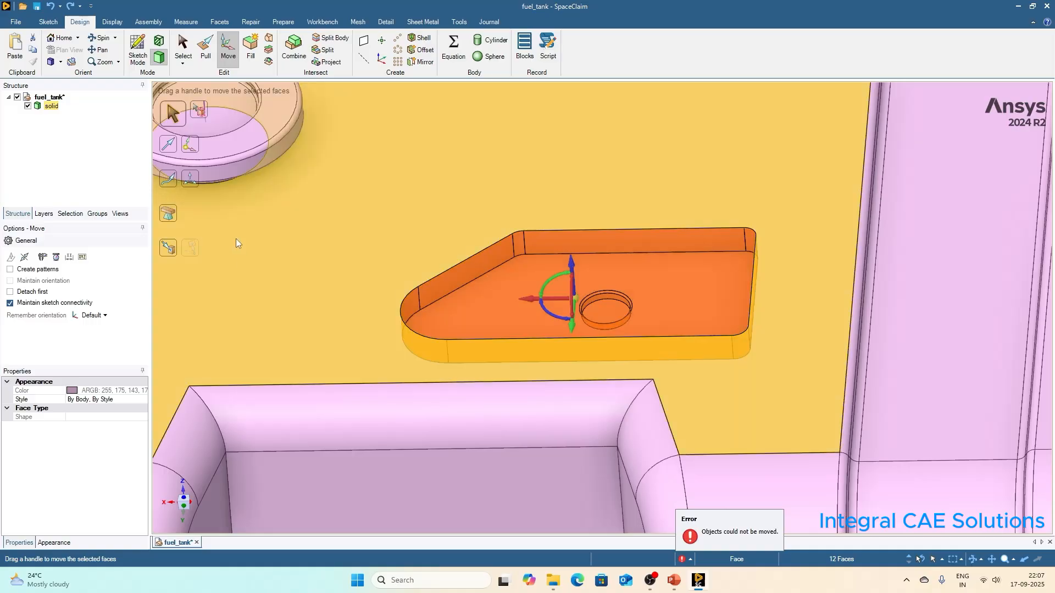
pyautogui.click(189, 148)
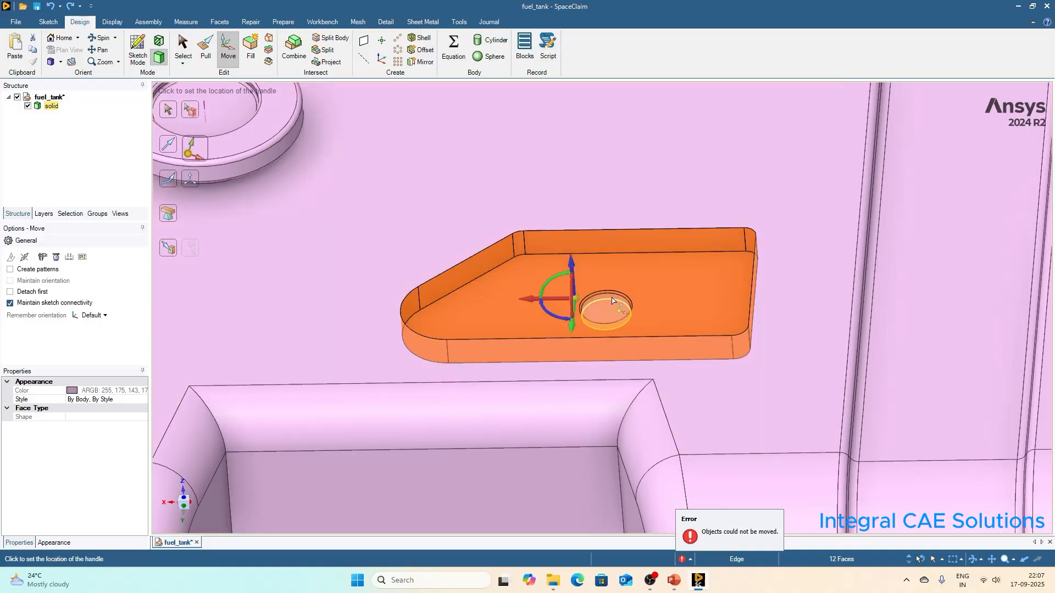
pyautogui.scroll(2, 610, 300)
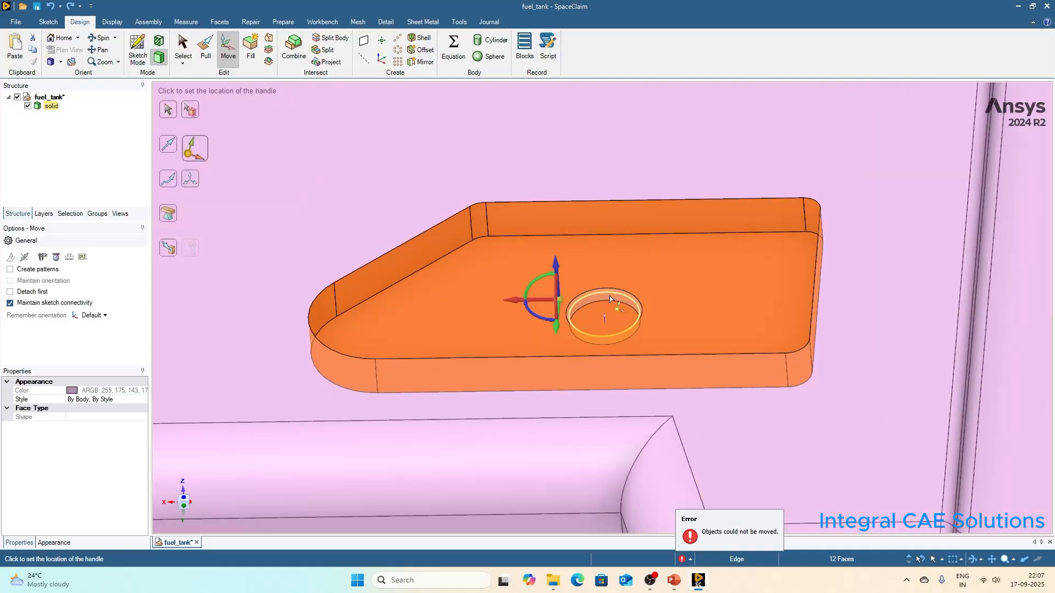
pyautogui.scroll(1, 610, 300)
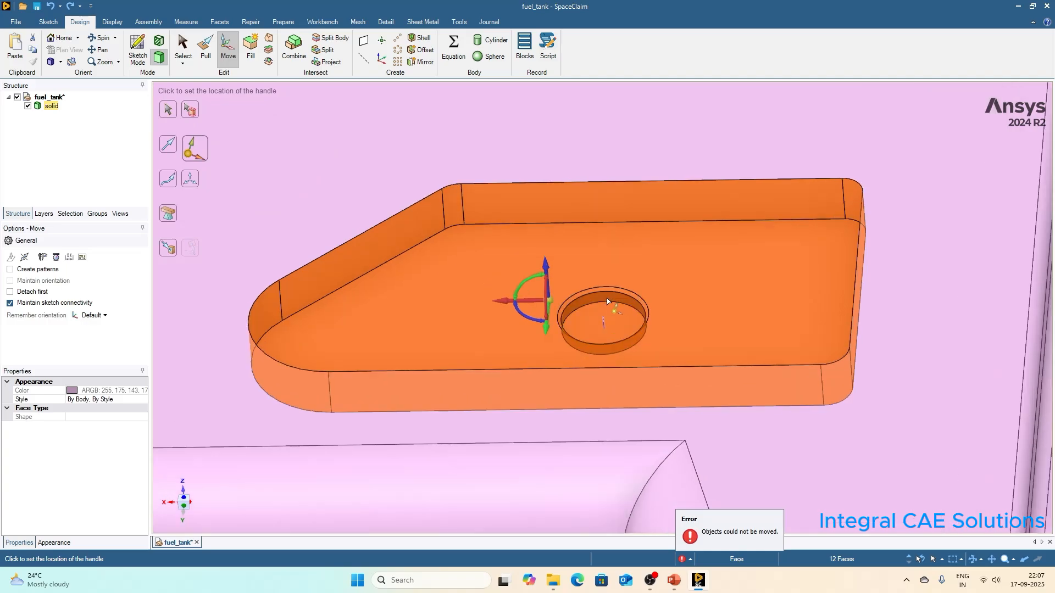
pyautogui.click(607, 301)
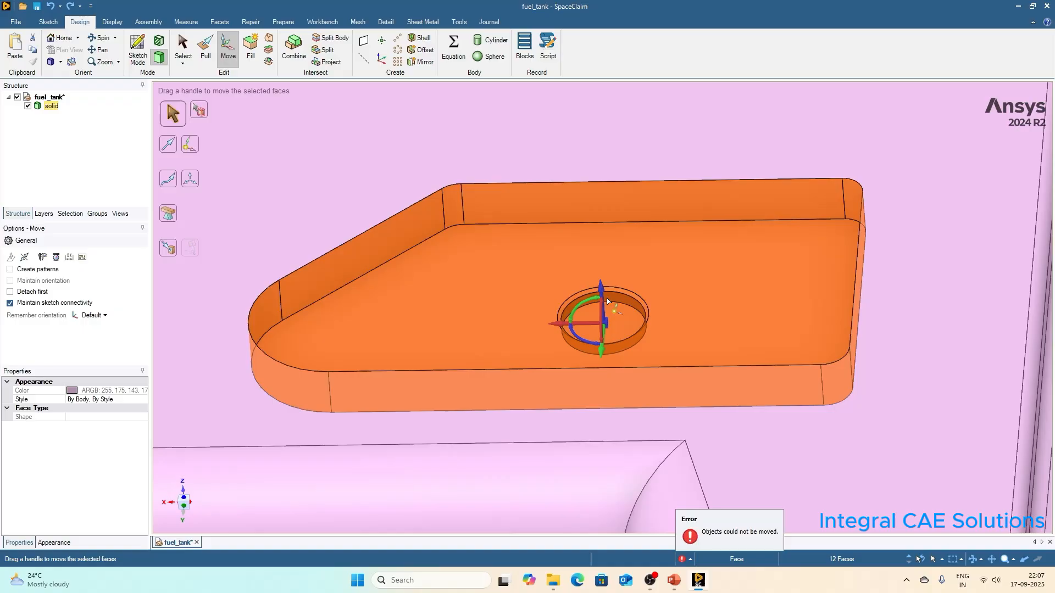
# Step: Move the selected pocket up to the small raised ring's outer cylindrical face so its hole is concentric with the ring
pyautogui.scroll(-5, 608, 302)
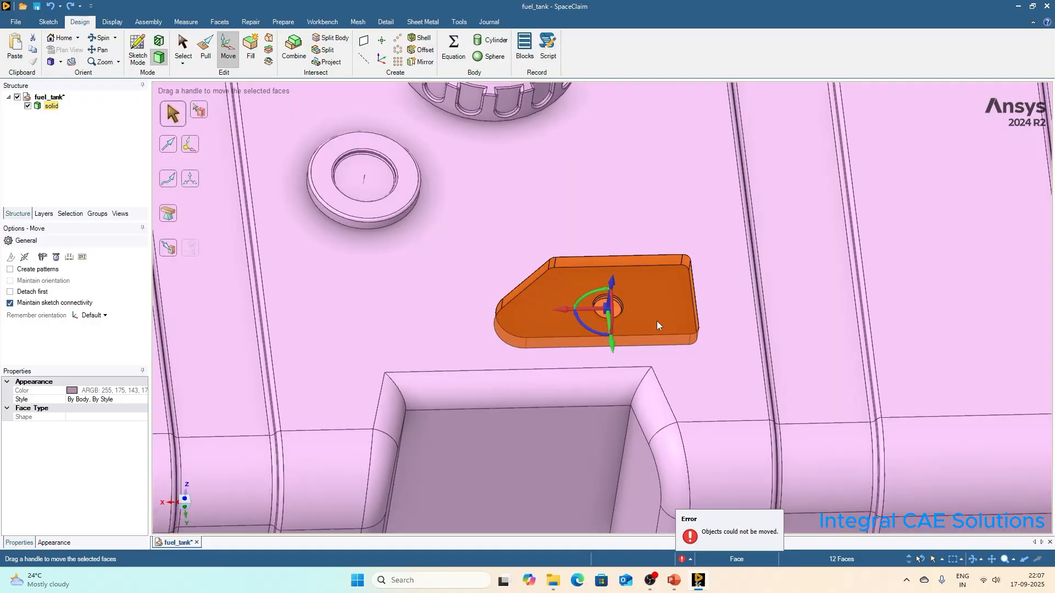
pyautogui.scroll(2, 639, 357)
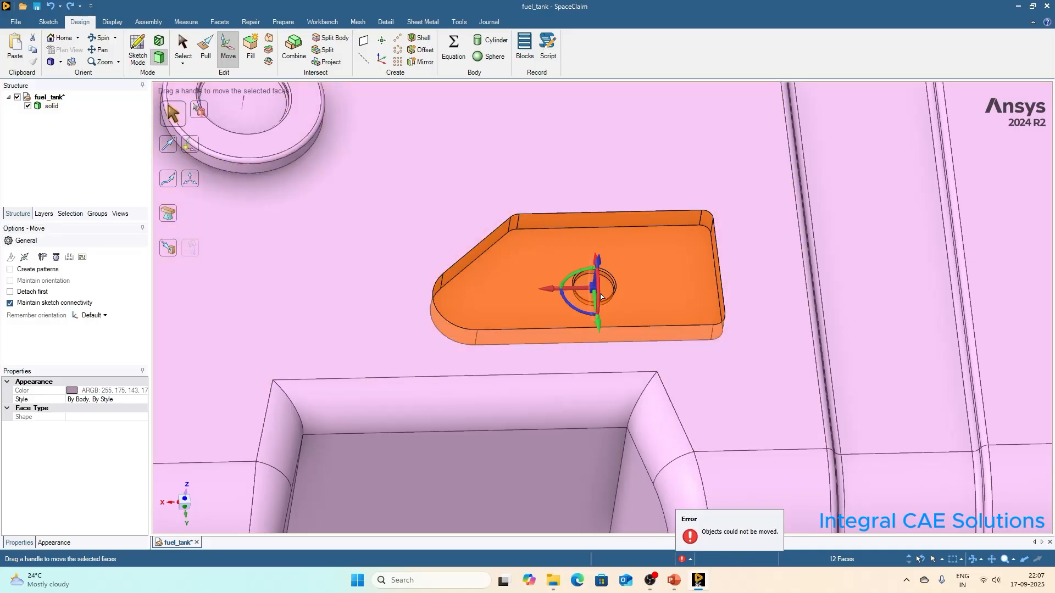
pyautogui.scroll(-3, 613, 295)
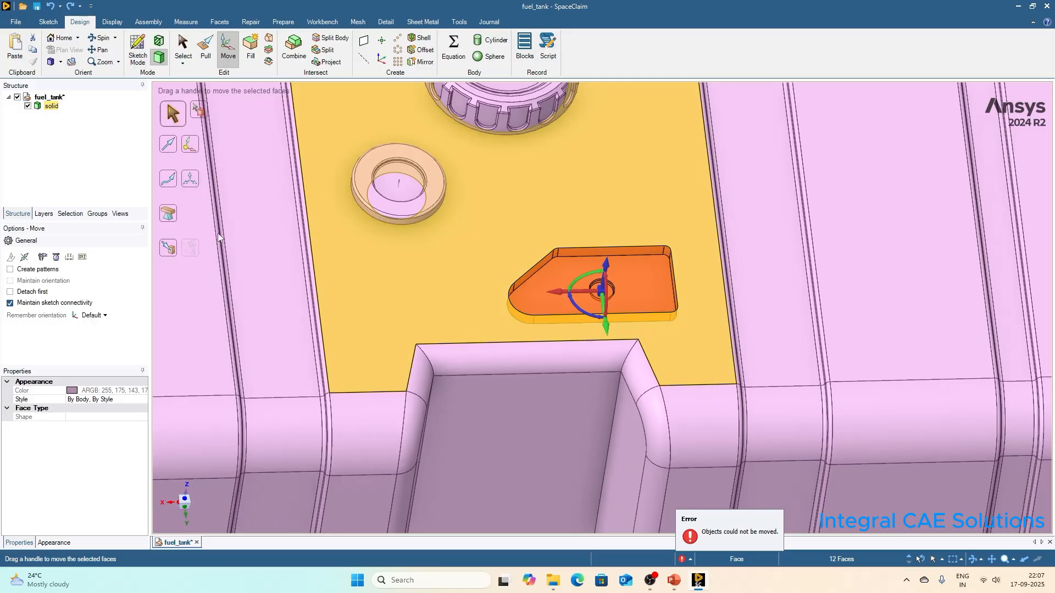
pyautogui.click(171, 248)
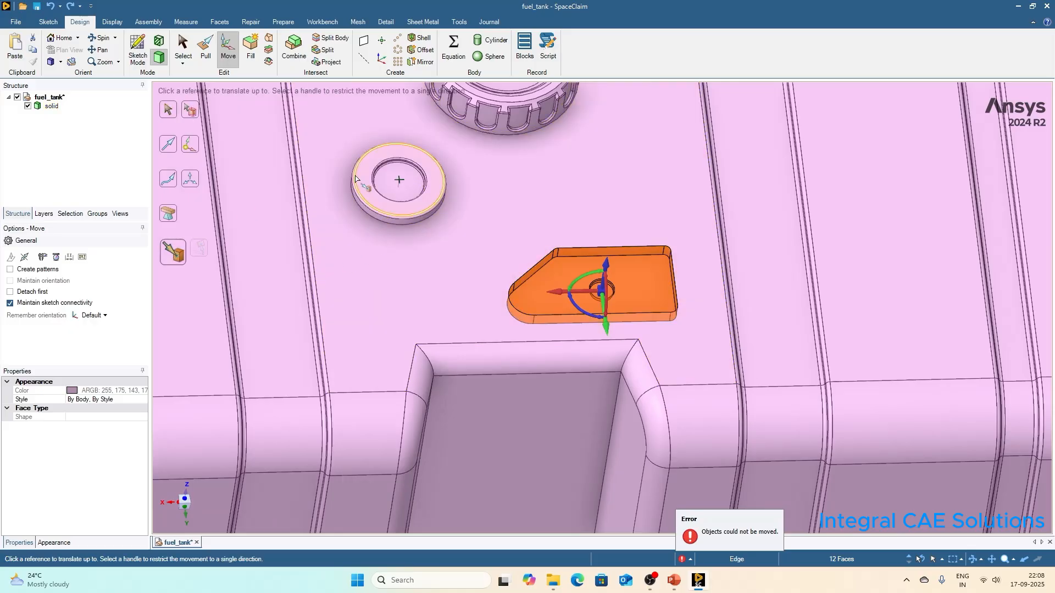
pyautogui.scroll(3, 442, 236)
pyautogui.moveTo(430, 217); pyautogui.dragTo(436, 193, button='middle')
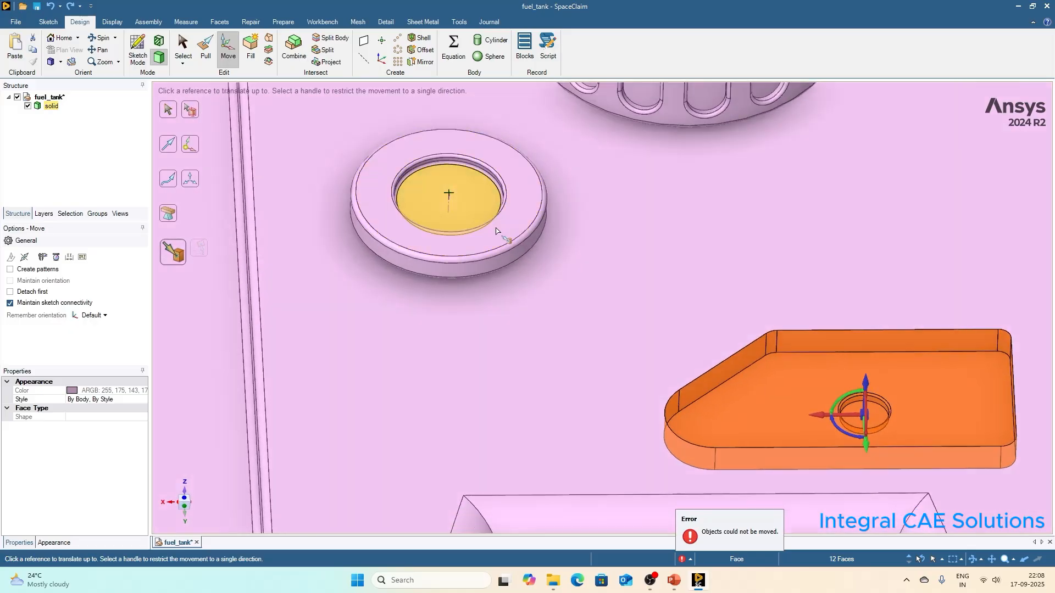
pyautogui.click(450, 274)
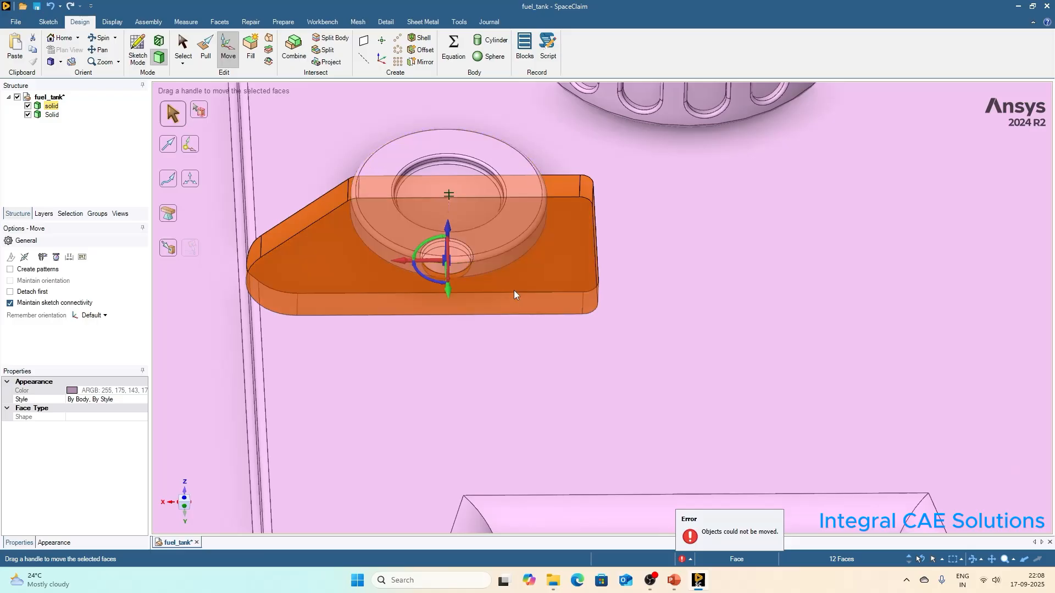
pyautogui.scroll(-5, 513, 295)
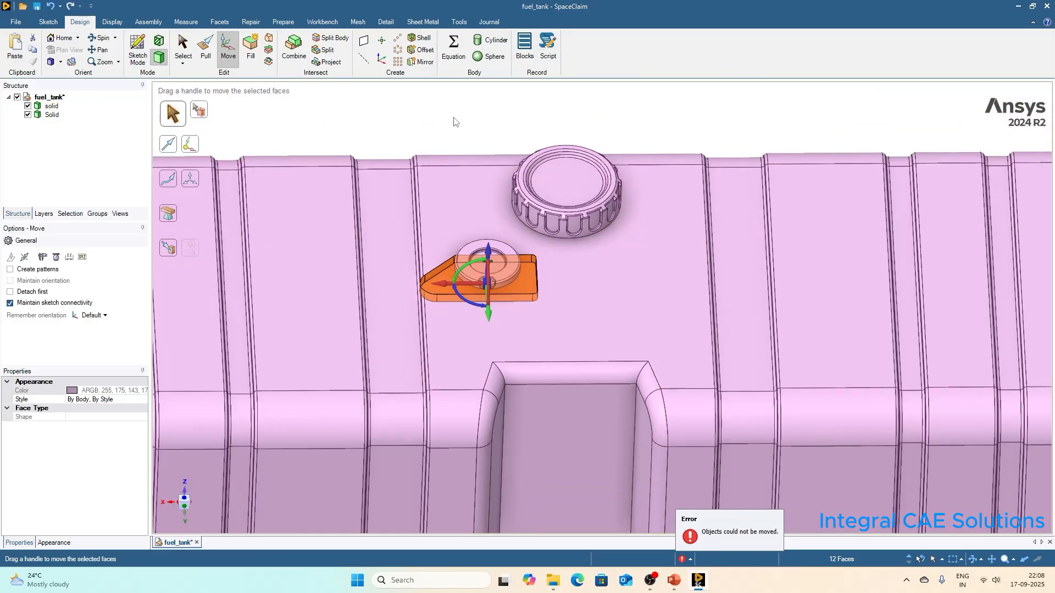
pyautogui.scroll(2, 454, 290)
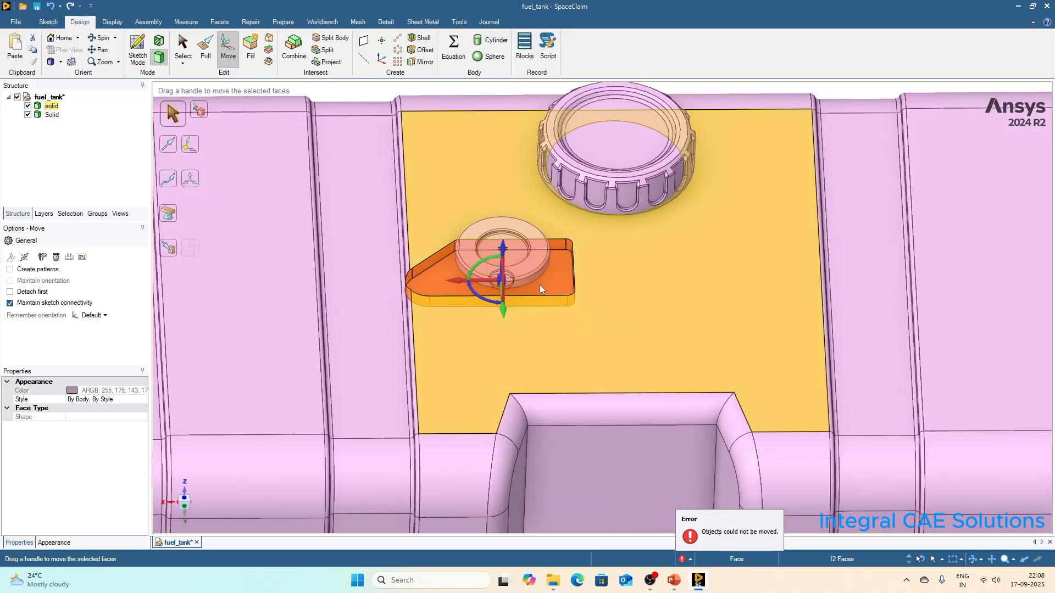
pyautogui.moveTo(434, 202); pyautogui.dragTo(431, 289, button='middle')
pyautogui.scroll(3, 486, 278)
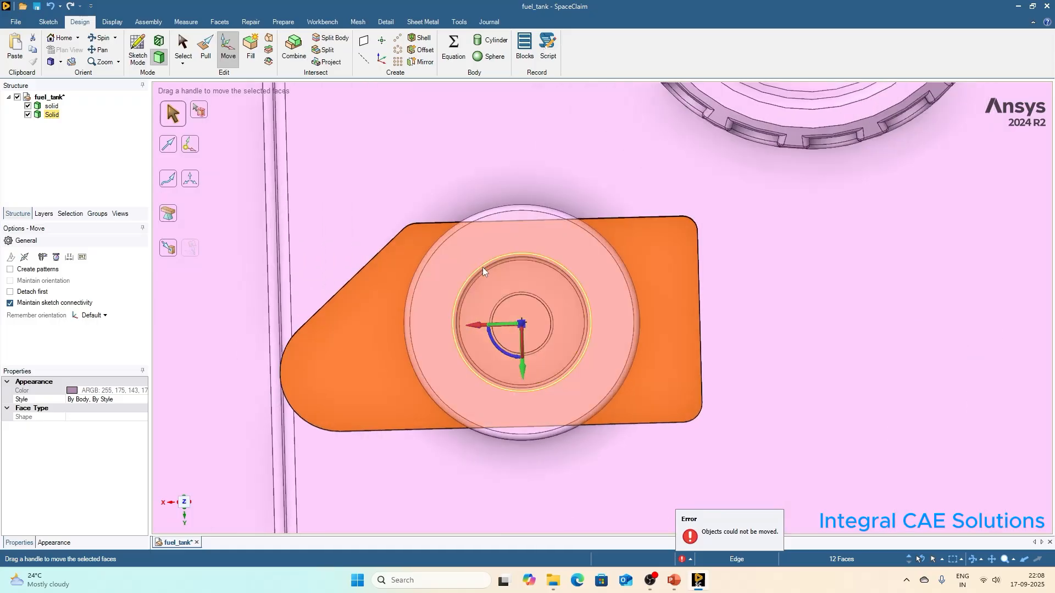
pyautogui.scroll(-1, 479, 266)
pyautogui.scroll(-3, 479, 267)
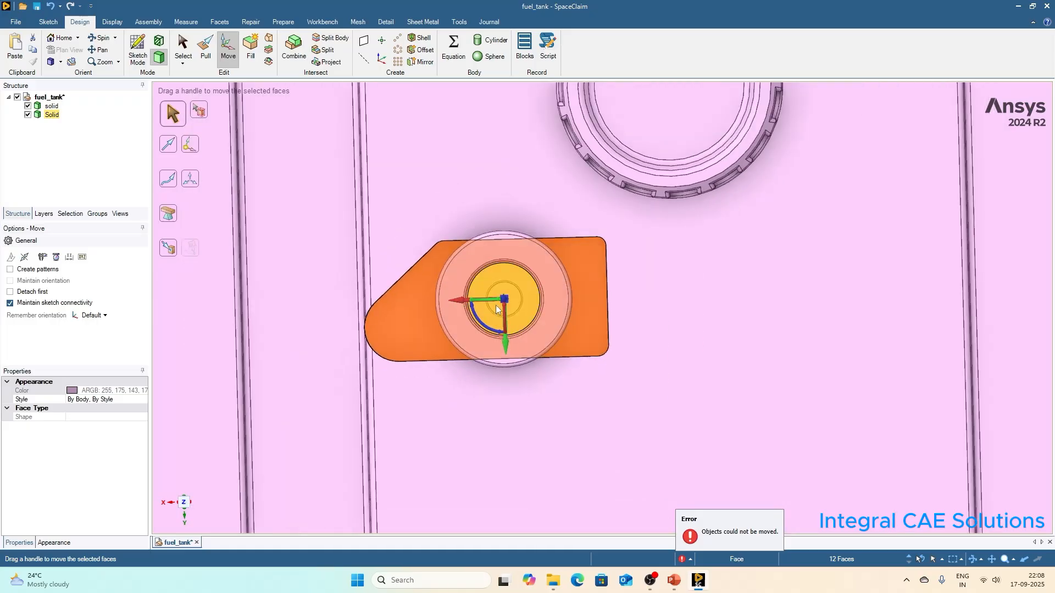
# Step: Clear the selection and undo the pocket's move to the small raised ring
pyautogui.moveTo(595, 320); pyautogui.dragTo(592, 296, button='middle')
pyautogui.scroll(-3, 570, 324)
pyautogui.click(516, 124)
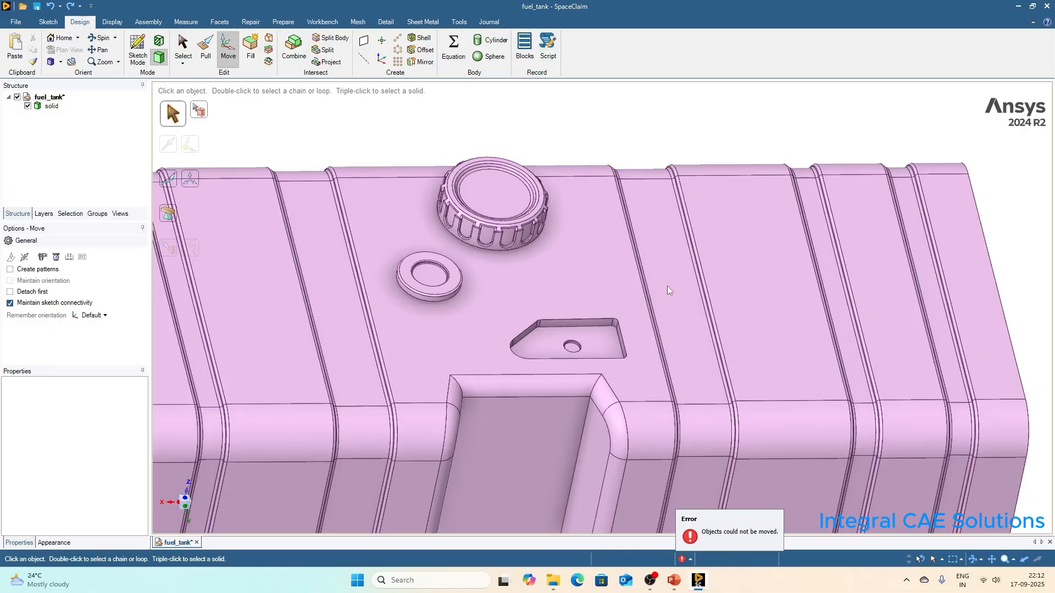
# Step: Select the pocket's straight side wall opposite the notch for moving, and switch the selection to that wall's upper edge
pyautogui.scroll(5, 627, 371)
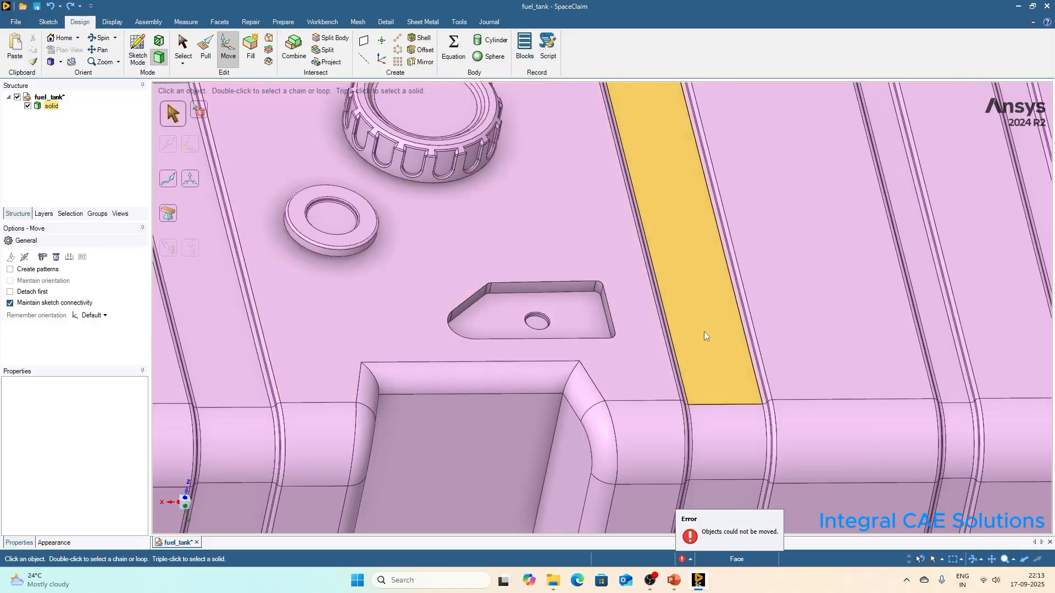
pyautogui.scroll(2, 600, 330)
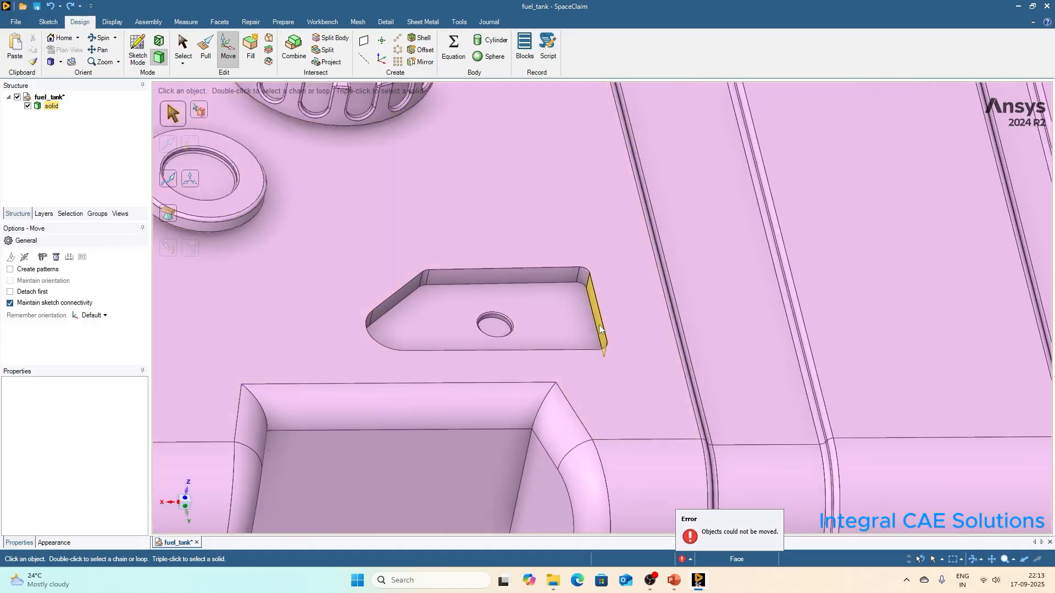
pyautogui.scroll(-1, 600, 329)
pyautogui.click(514, 252)
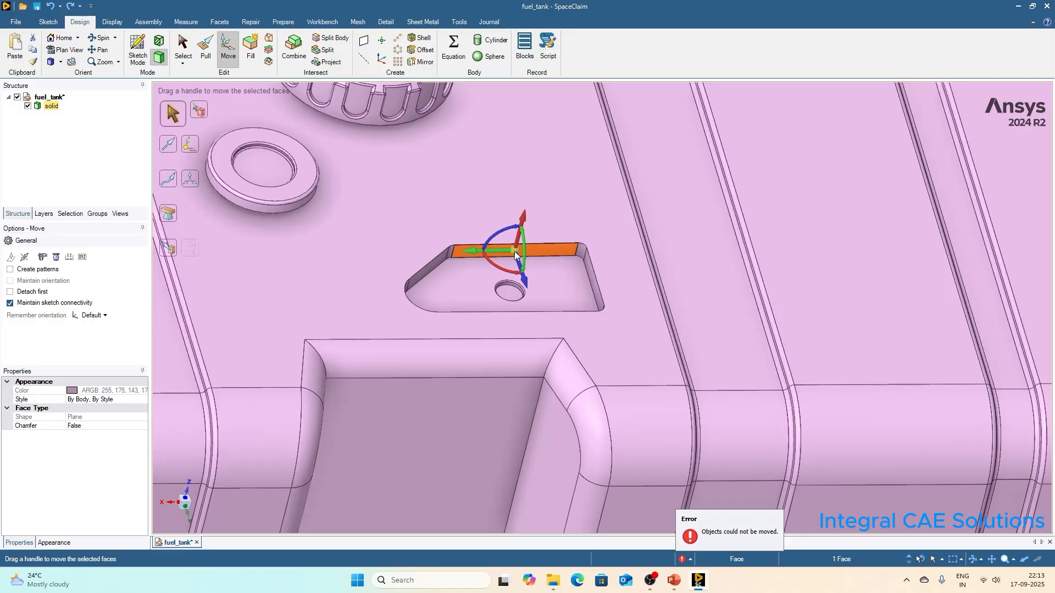
pyautogui.scroll(5, 515, 252)
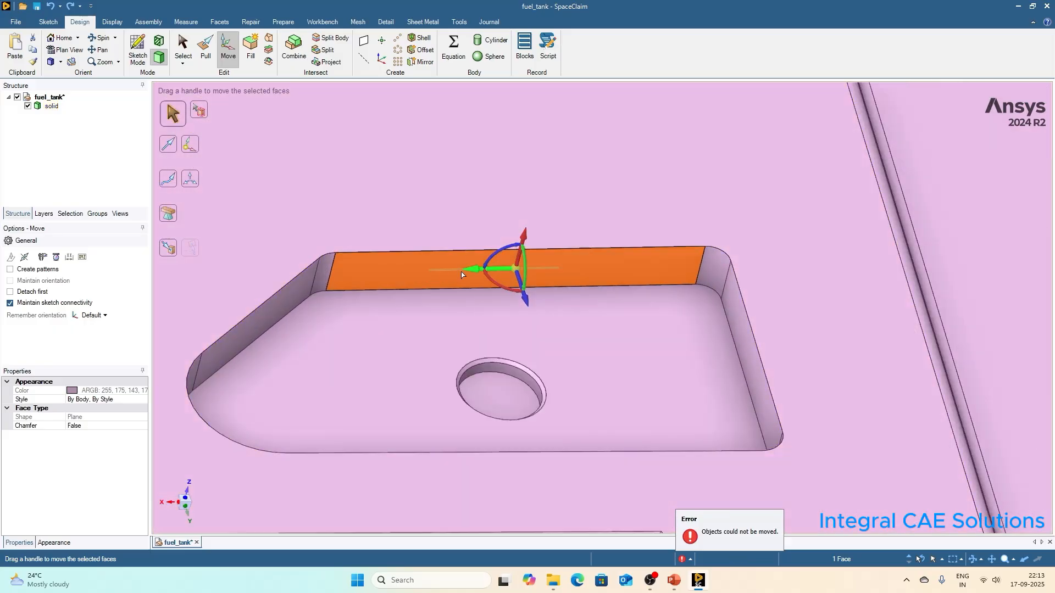
pyautogui.click(468, 252)
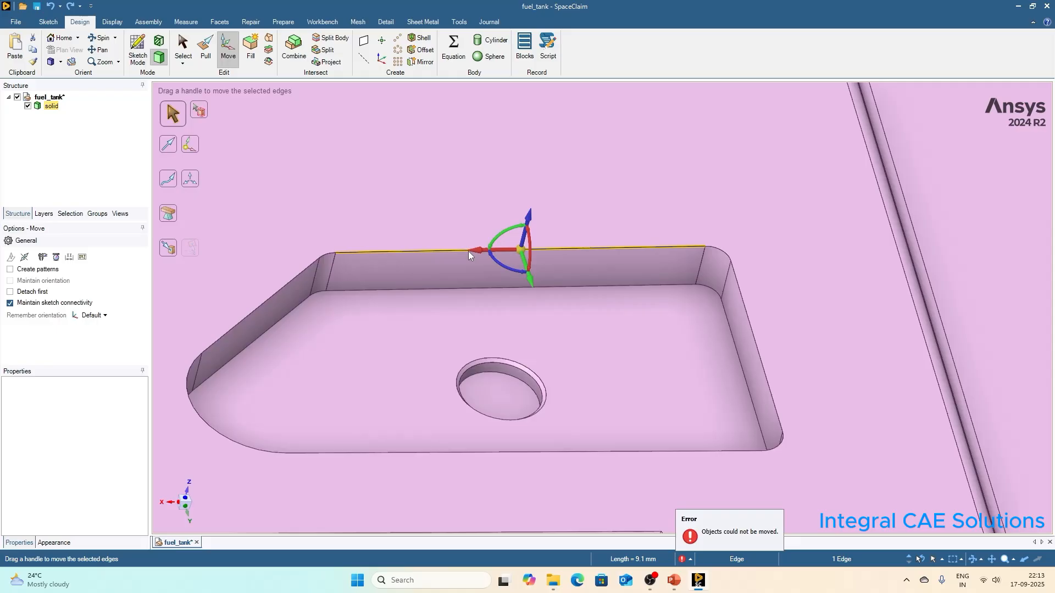
# Step: Select the pocket's straight side wall face and rotate it 15° in the plane of the tank's top face
pyautogui.click(468, 273)
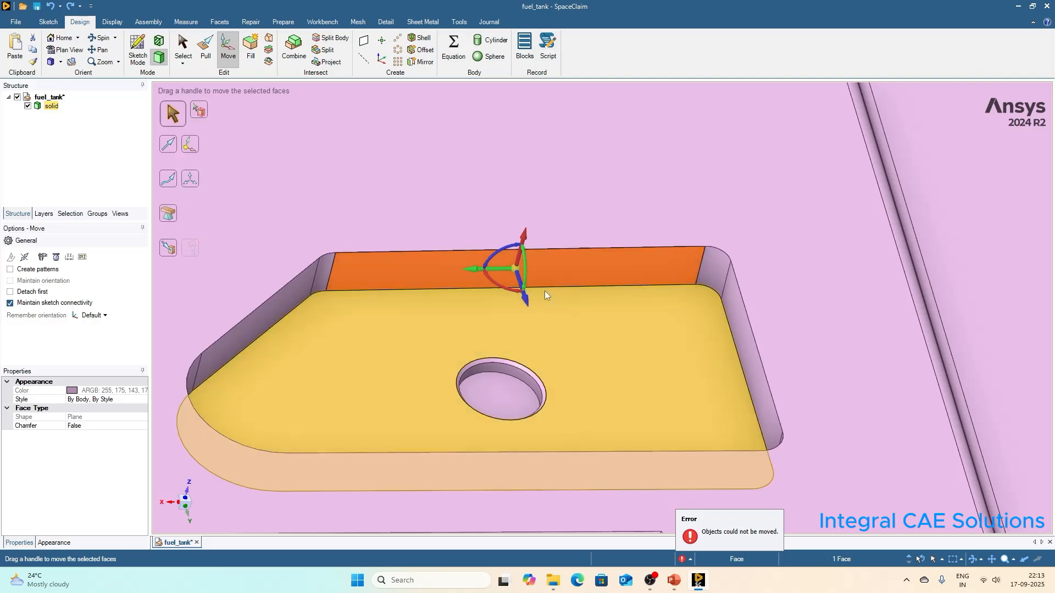
pyautogui.scroll(3, 536, 284)
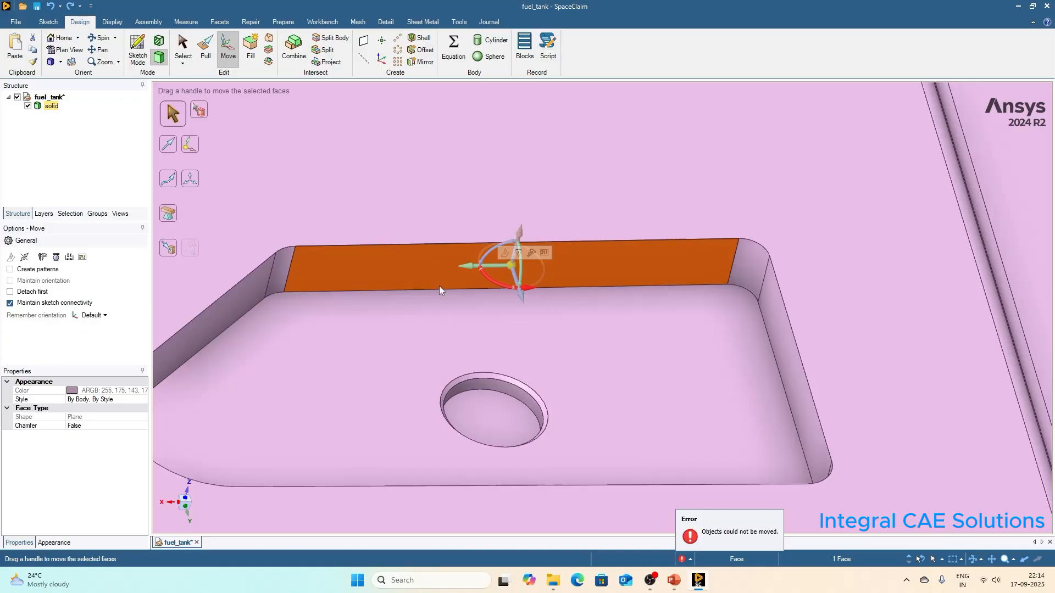
pyautogui.scroll(-1, 422, 317)
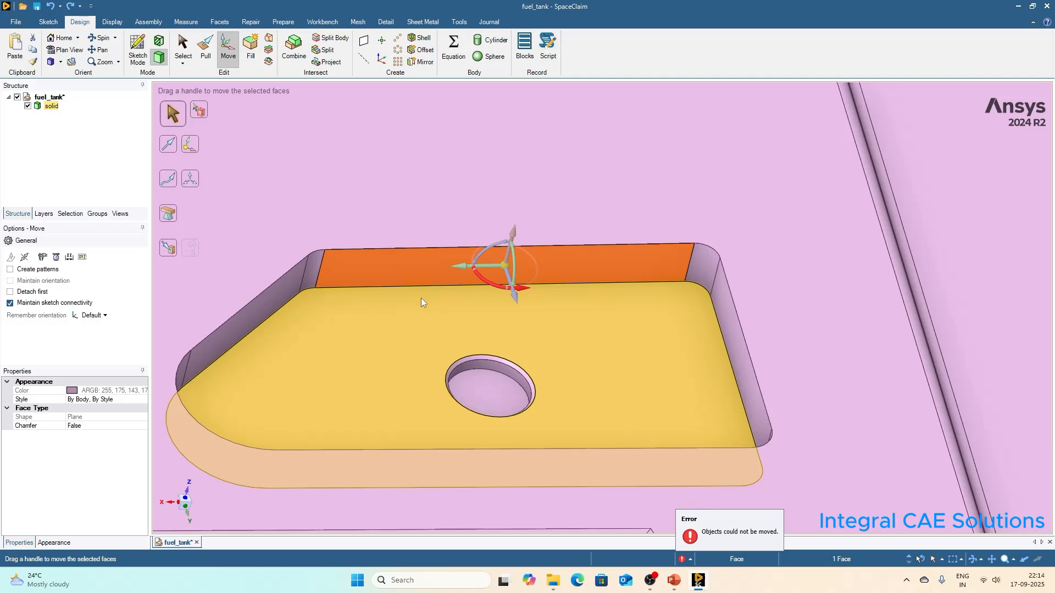
pyautogui.moveTo(426, 304)
pyautogui.mouseDown()
pyautogui.moveTo(439, 311)
pyautogui.moveTo(383, 285)
pyautogui.moveTo(444, 311)
pyautogui.mouseUp()
pyautogui.write('15')
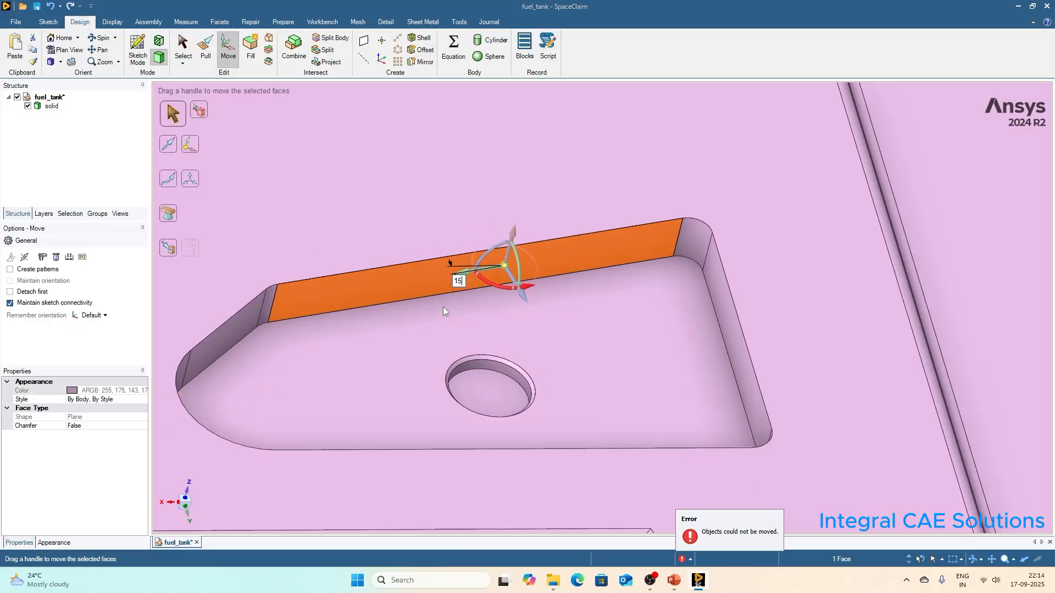
pyautogui.press('Return')
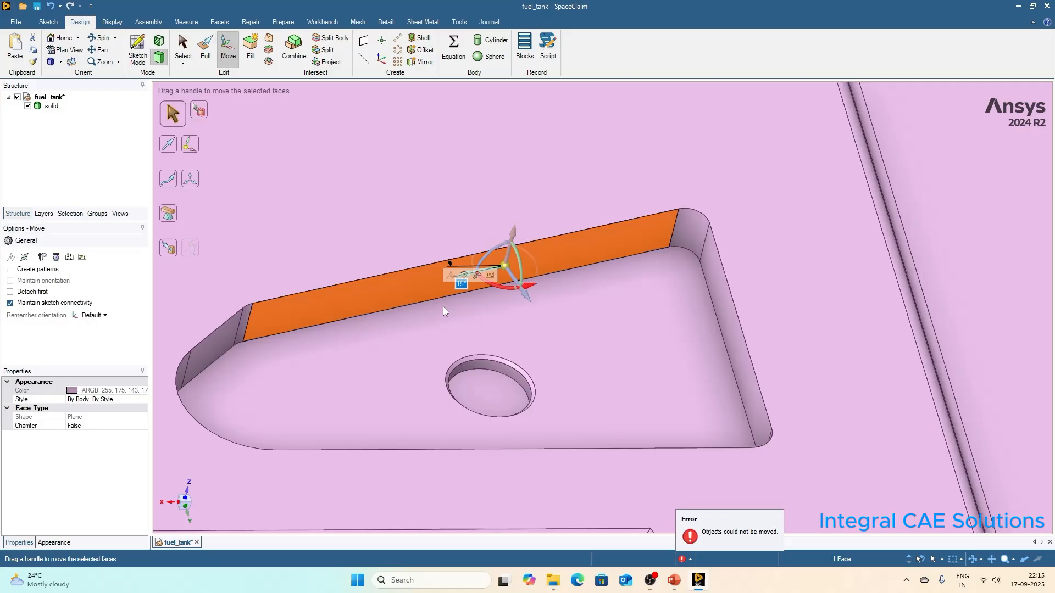
pyautogui.scroll(-3, 431, 335)
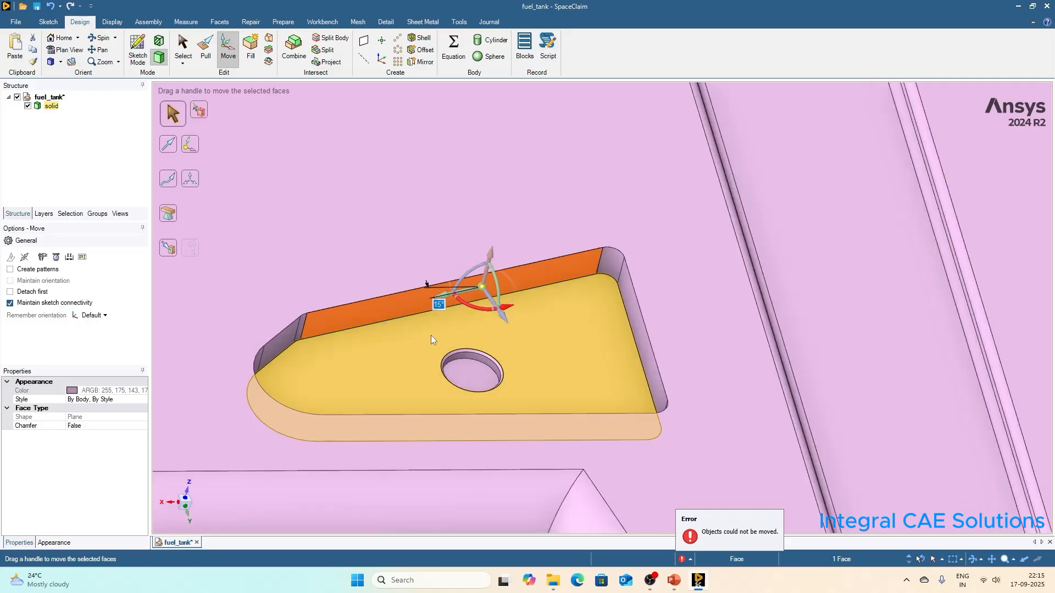
pyautogui.scroll(-5, 431, 335)
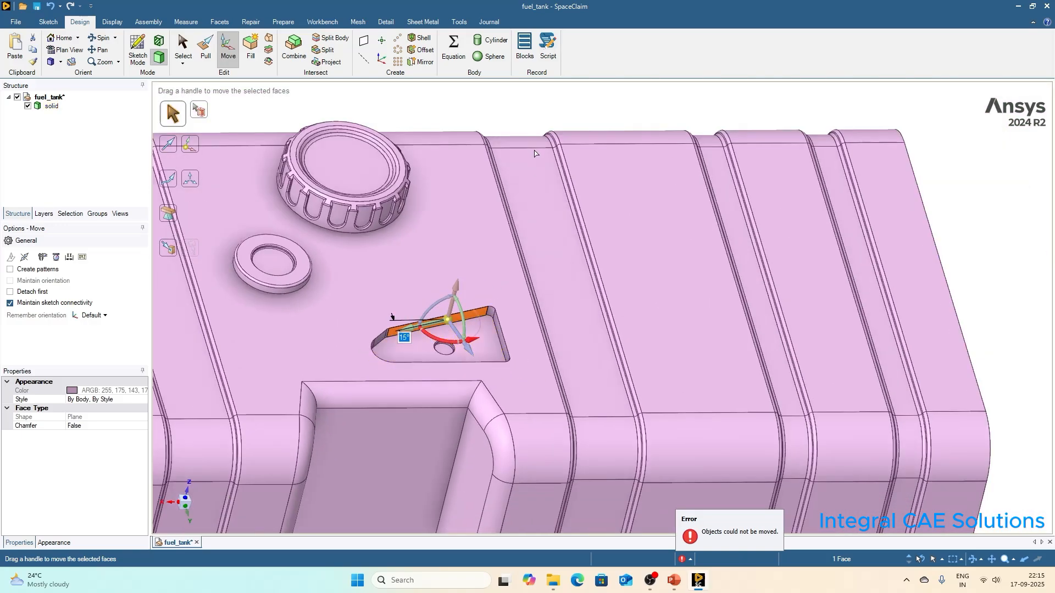
# Step: Clear the selection and undo the side wall's 15° rotation
pyautogui.press('Escape')
pyautogui.scroll(3, 430, 289)
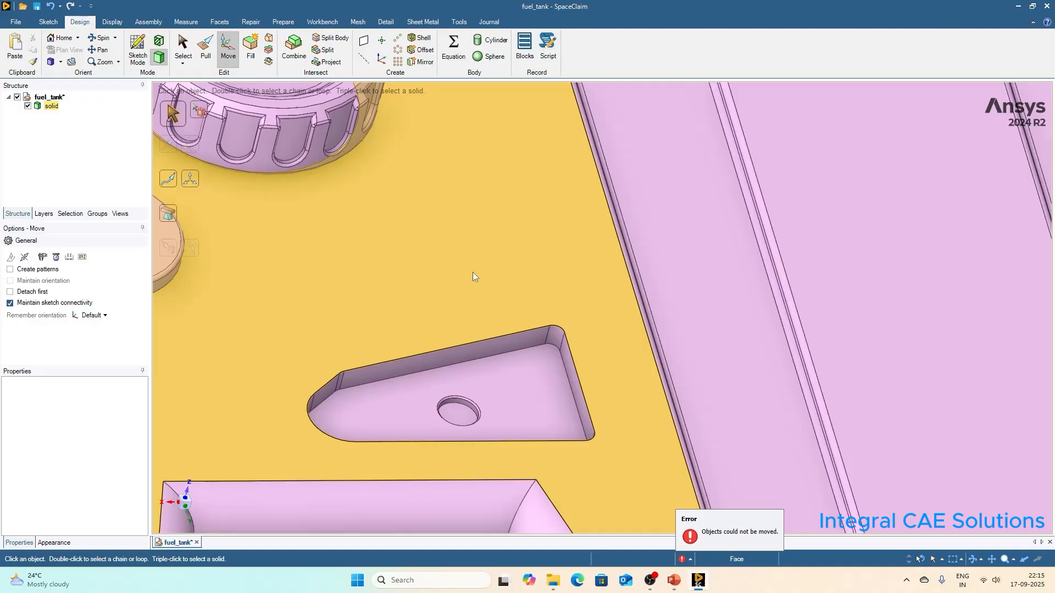
pyautogui.hotkey('ctrl', 'z')
pyautogui.hotkey('ctrl', 'z')
pyautogui.hotkey('ctrl', 'z')
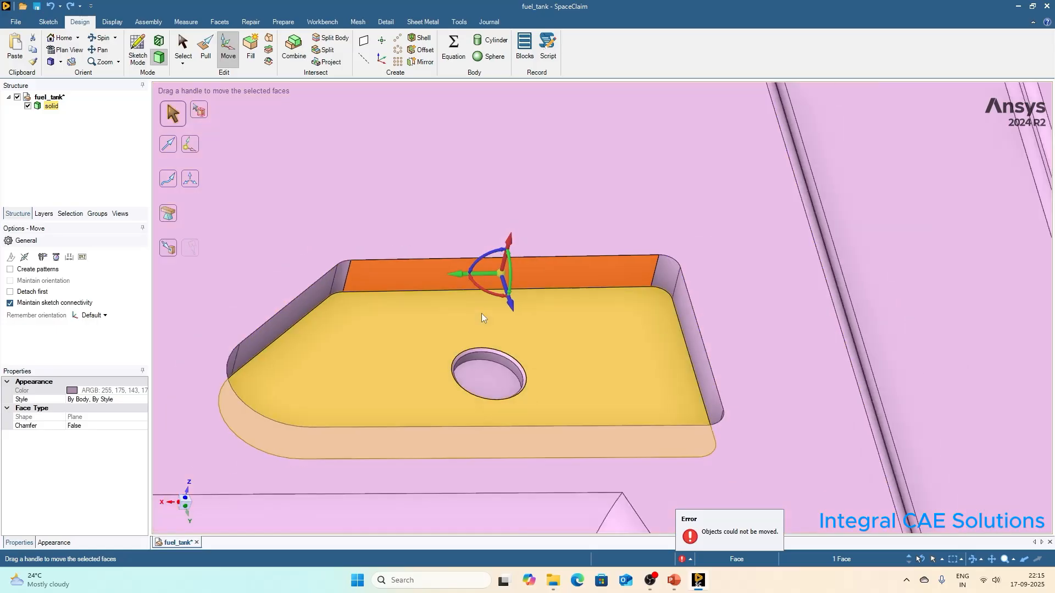
pyautogui.hotkey('ctrl', 'z')
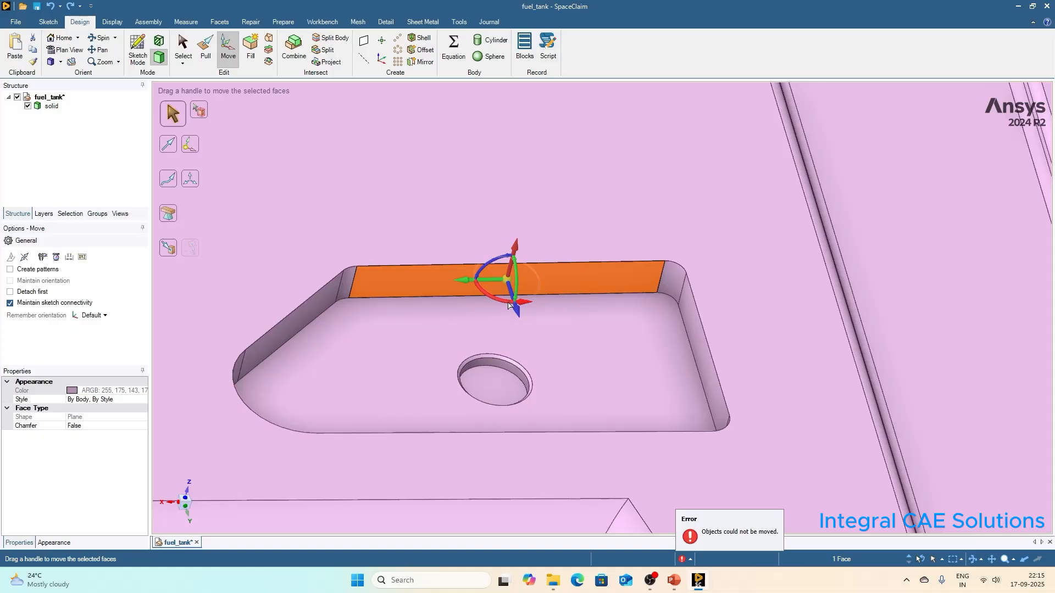
# Step: Rotate the pocket's straight side wall 20° about the handle at the wall's centre
pyautogui.moveTo(509, 306); pyautogui.dragTo(502, 302)
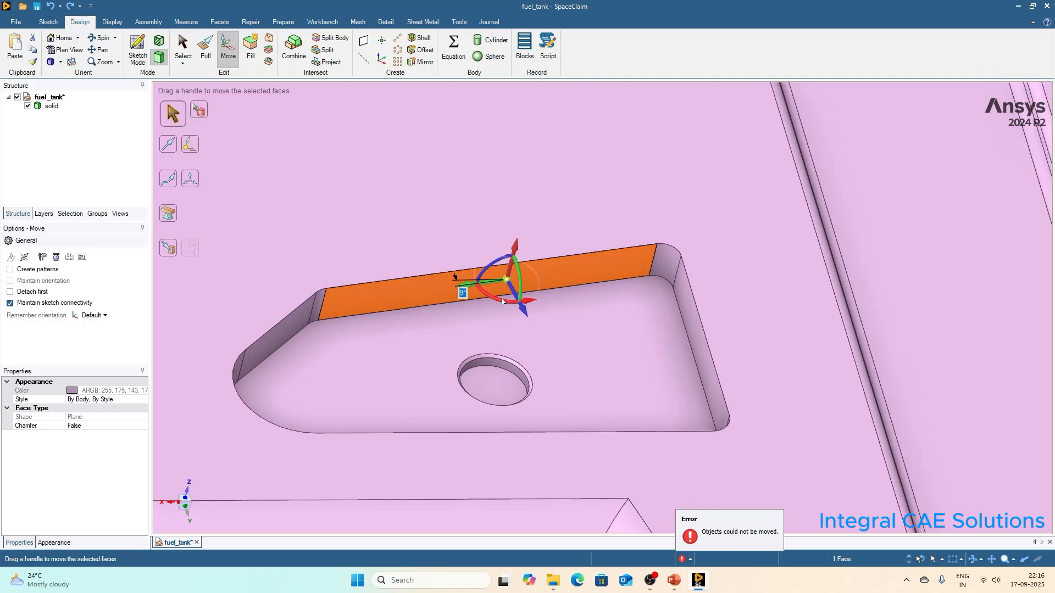
pyautogui.moveTo(502, 302); pyautogui.dragTo(502, 302)
pyautogui.write('20')
pyautogui.press('Return')
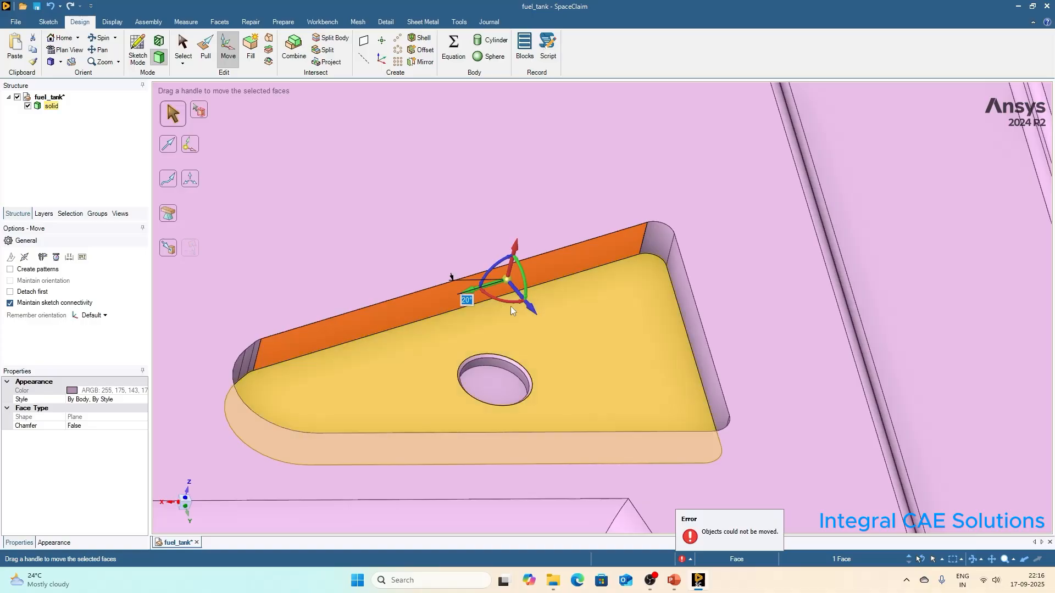
# Step: Undo the side wall's 20° rotation
pyautogui.hotkey('ctrl', 'z')
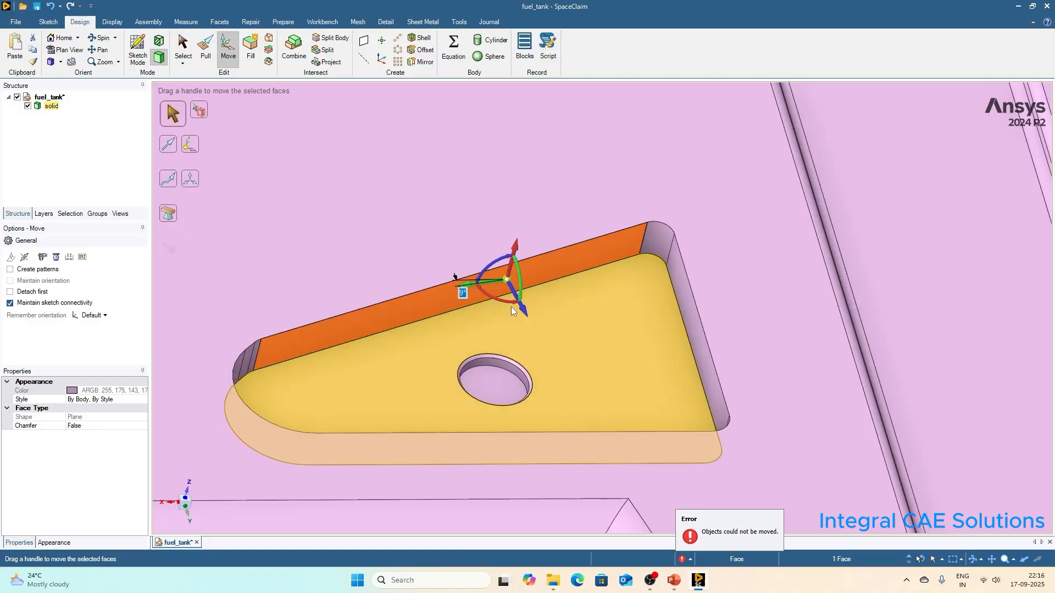
pyautogui.hotkey('ctrl', 'z')
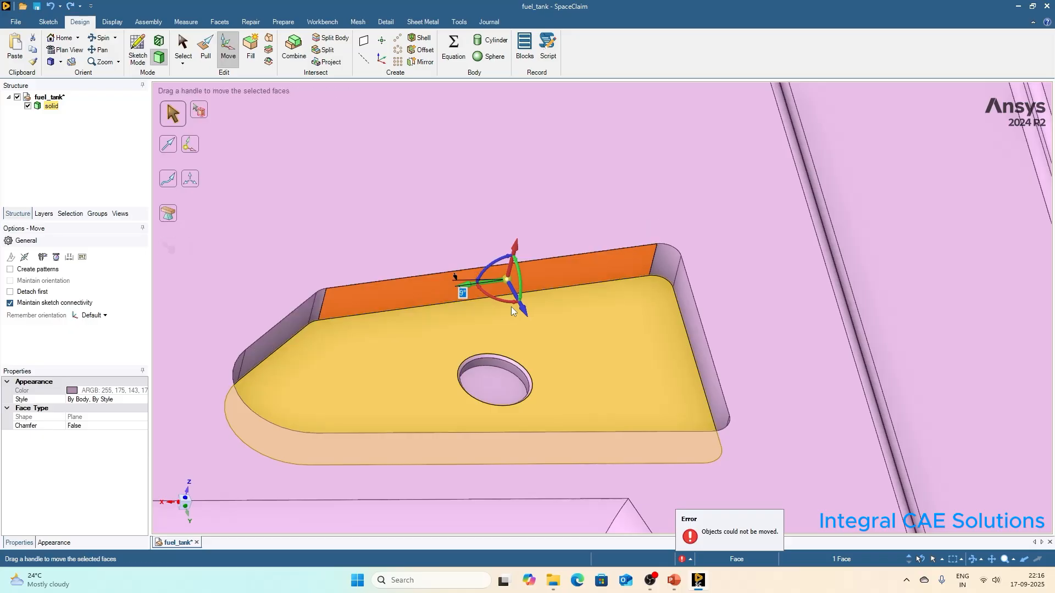
pyautogui.scroll(-3, 511, 307)
pyautogui.scroll(2, 511, 335)
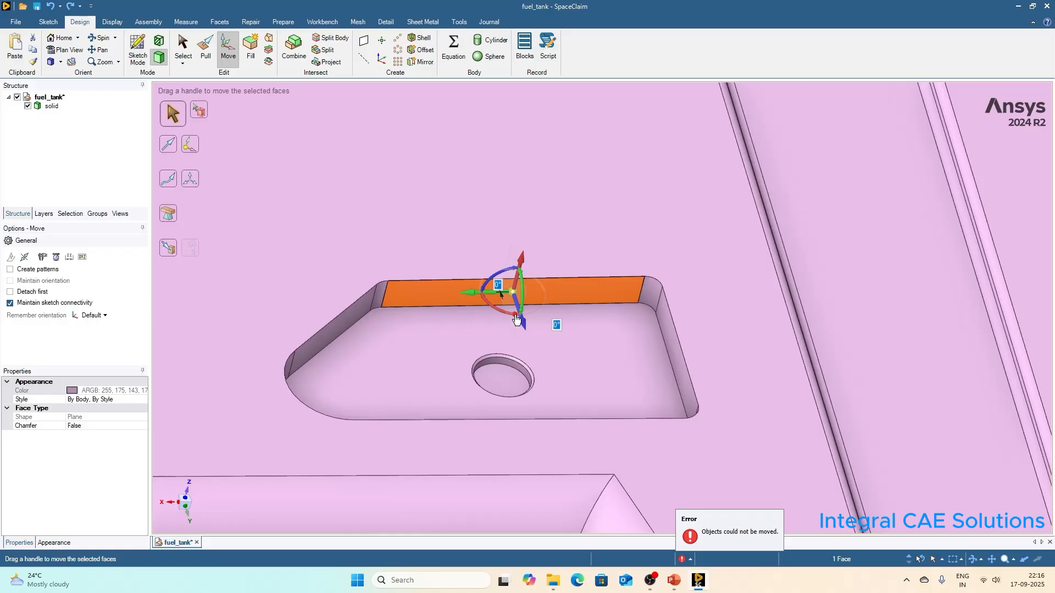
# Step: Rotate the straight side wall in the opposite direction, setting the angle to 340°
pyautogui.moveTo(516, 319); pyautogui.dragTo(485, 308)
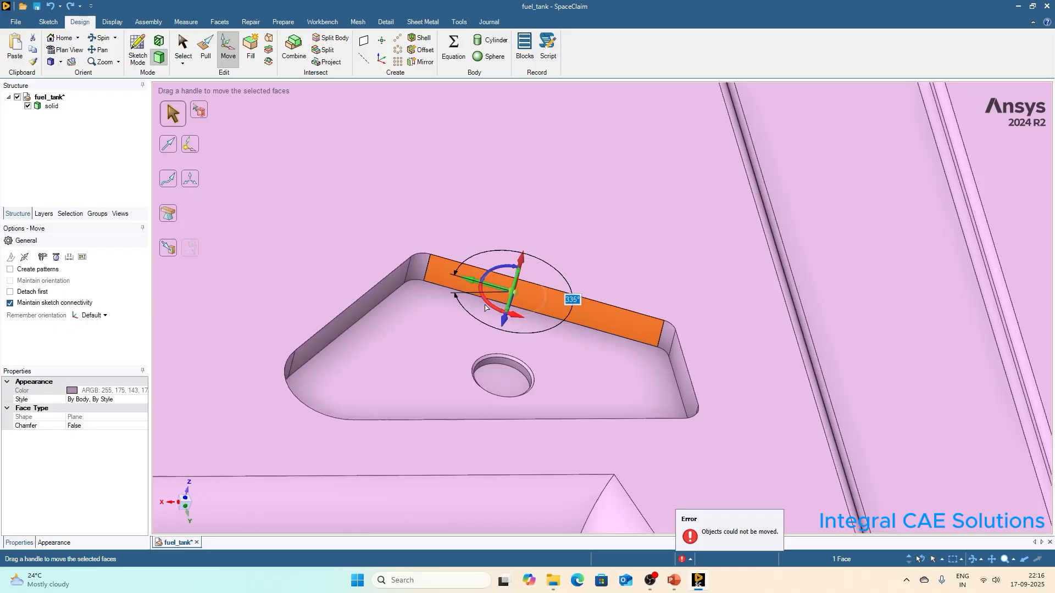
pyautogui.write('340')
pyautogui.press('Return')
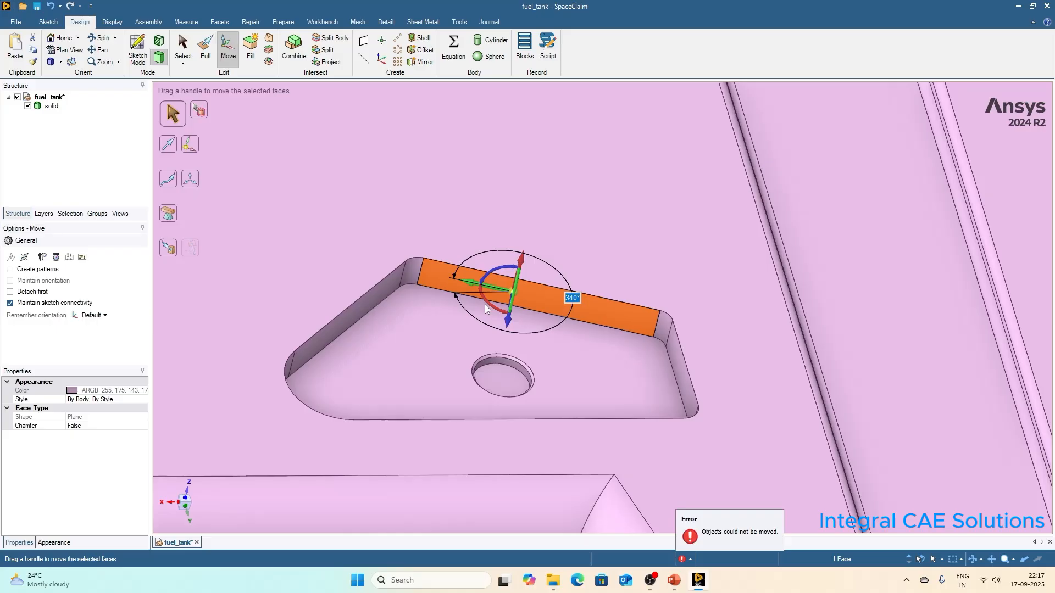
pyautogui.scroll(-5, 485, 308)
# Step: Clear the selection and undo the side wall's 340° rotation
pyautogui.click(559, 120)
pyautogui.hotkey('ctrl', 'z')
pyautogui.hotkey('ctrl', 'z')
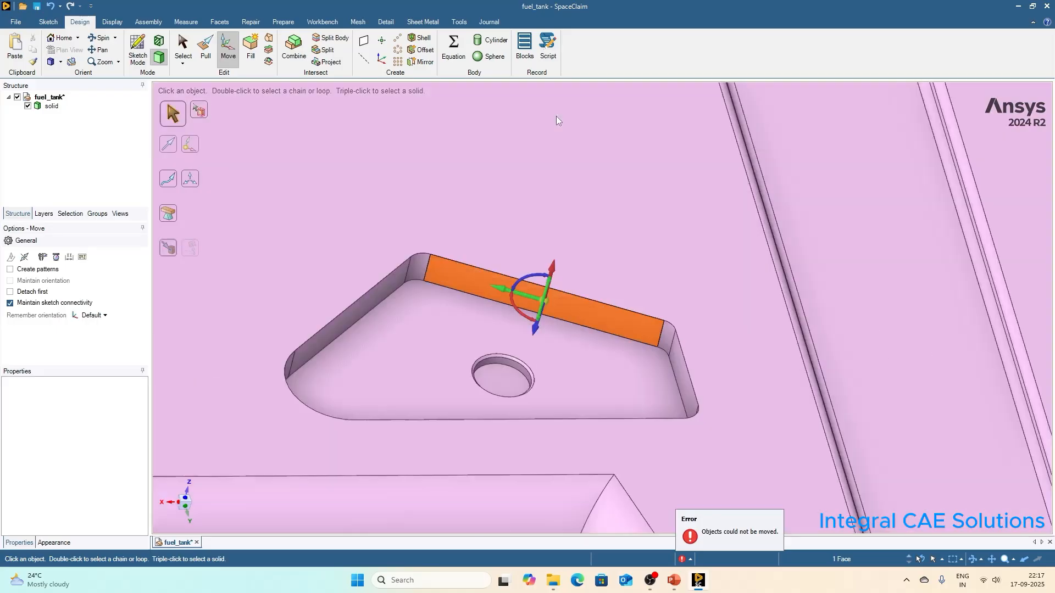
pyautogui.scroll(-2, 545, 203)
pyautogui.scroll(-1, 545, 206)
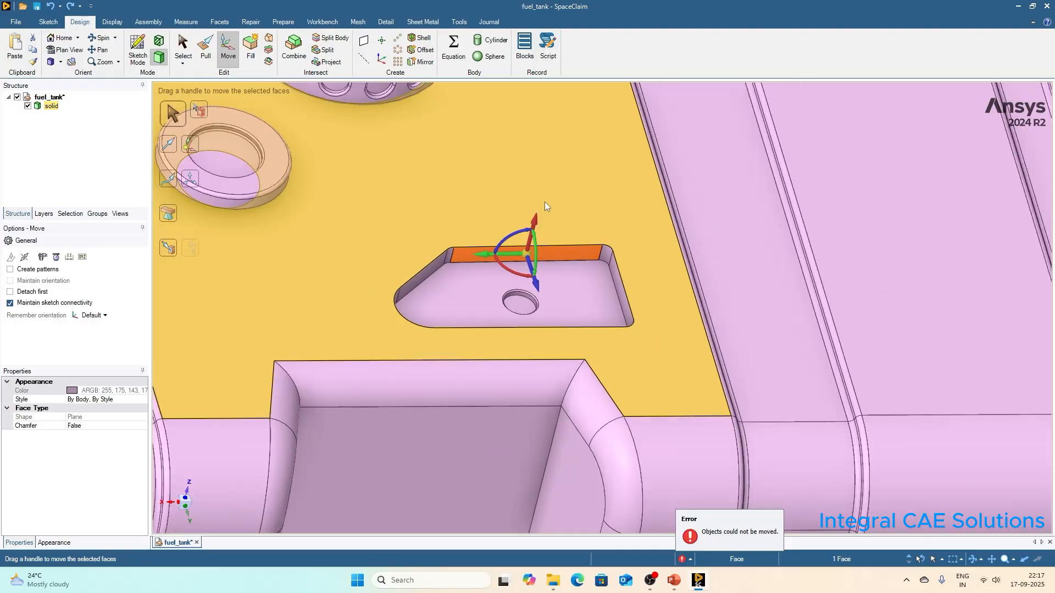
# Step: Relocate the move handle from the side wall's centre to its upper corner beside the slanted wall
pyautogui.scroll(2, 535, 250)
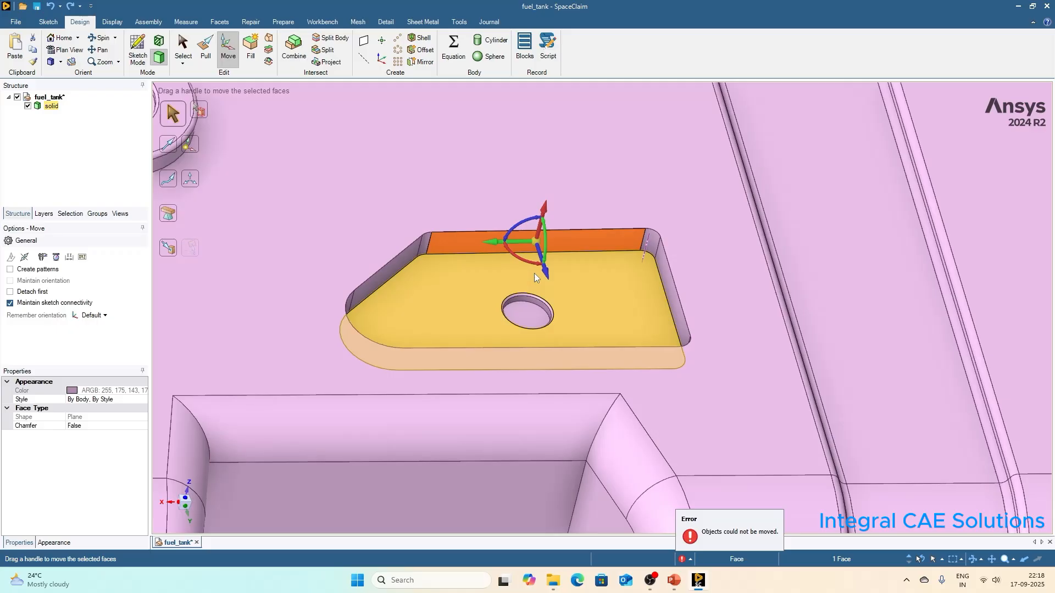
pyautogui.scroll(5, 534, 272)
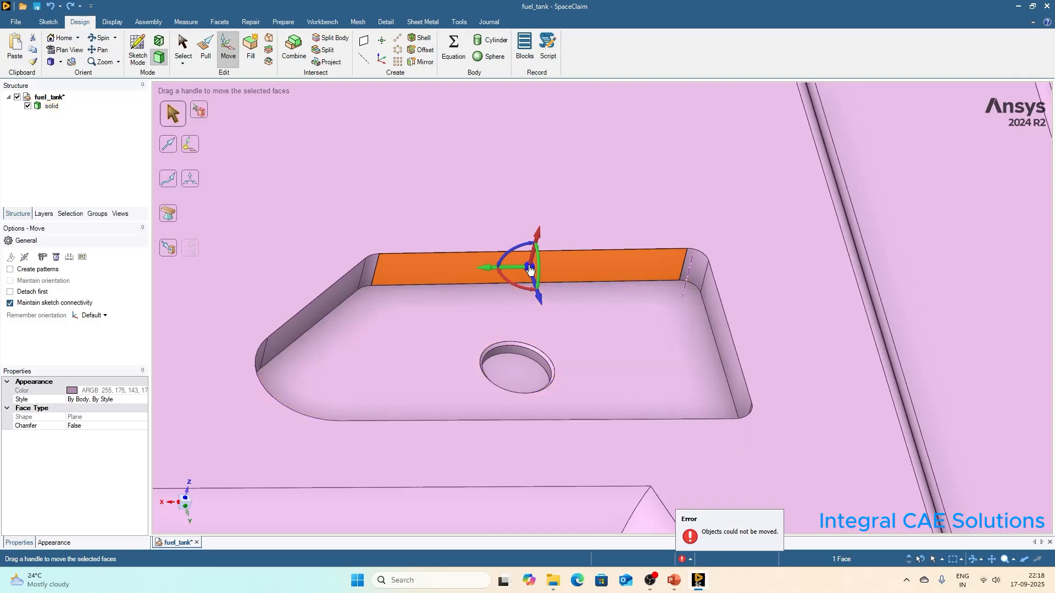
pyautogui.moveTo(529, 268); pyautogui.dragTo(478, 270)
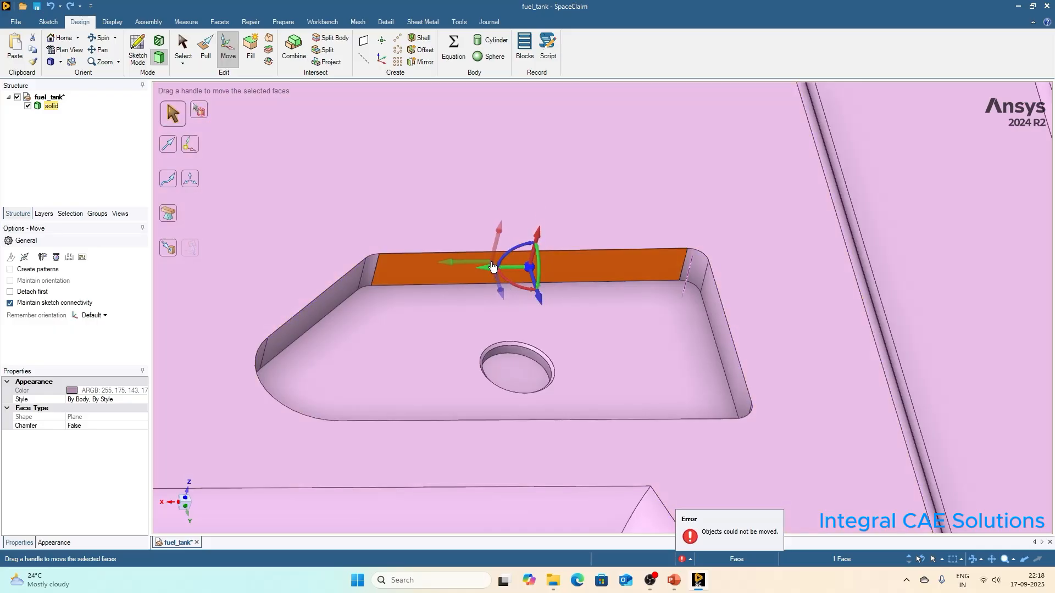
pyautogui.moveTo(494, 267); pyautogui.dragTo(379, 257)
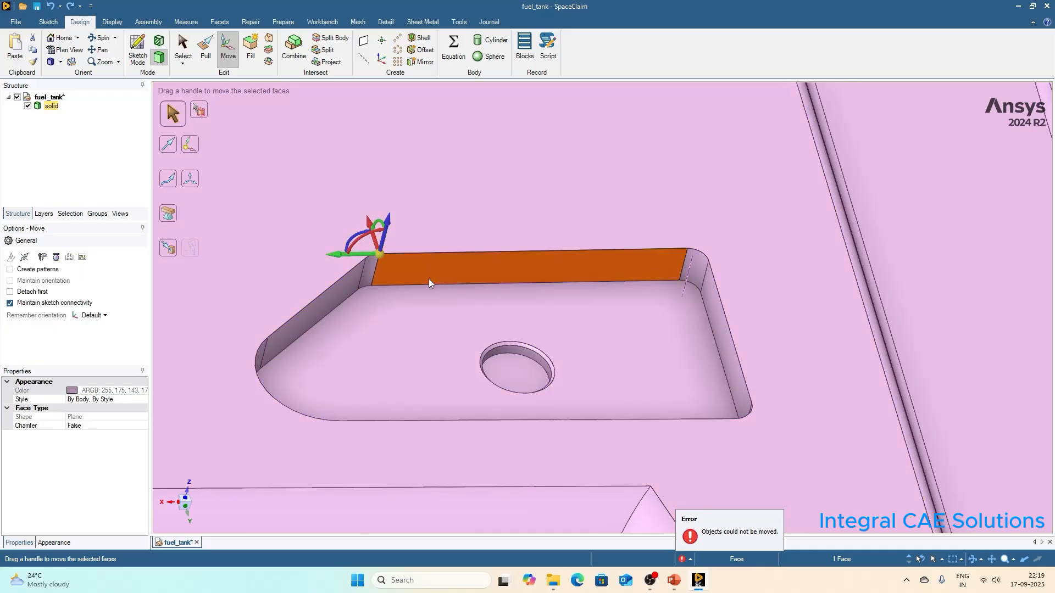
# Step: Rotate the straight side wall slightly outward about the relocated corner handle and clear the selection
pyautogui.moveTo(449, 263); pyautogui.dragTo(428, 249, button='middle')
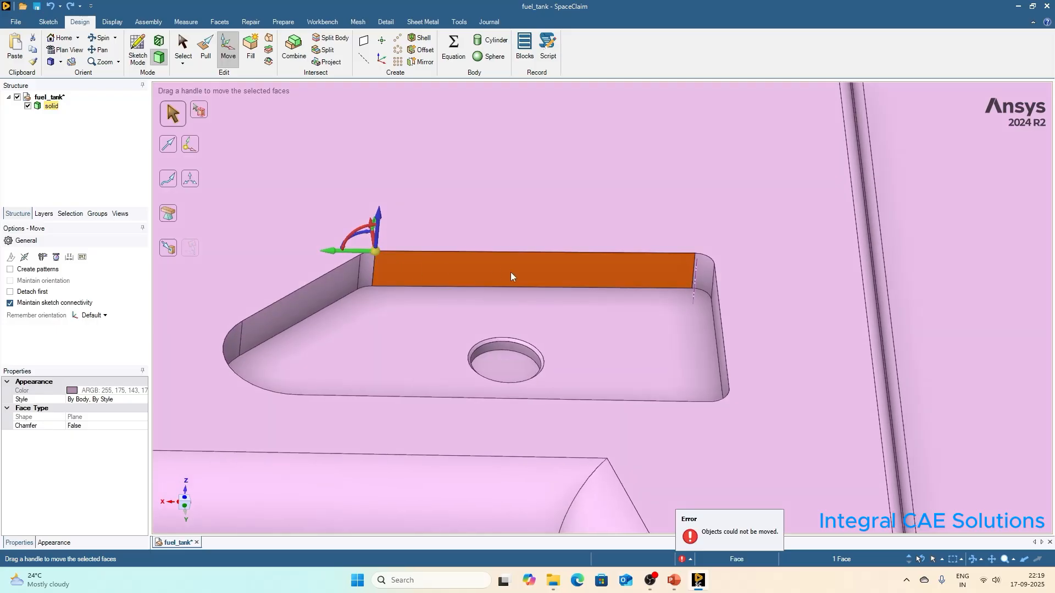
pyautogui.moveTo(512, 275); pyautogui.dragTo(514, 286, button='middle')
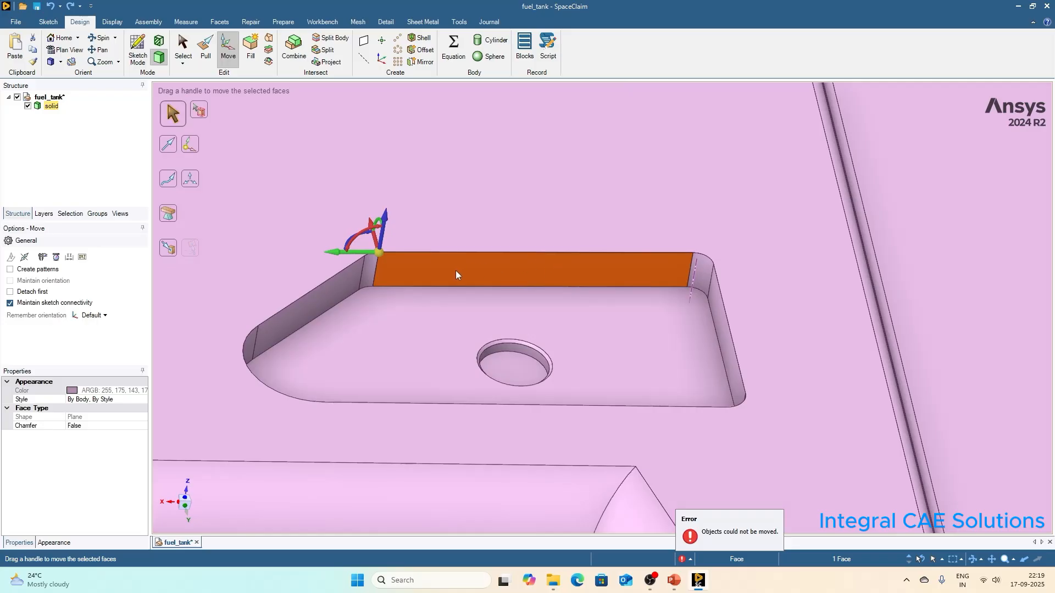
pyautogui.moveTo(377, 254); pyautogui.dragTo(477, 304, button='middle')
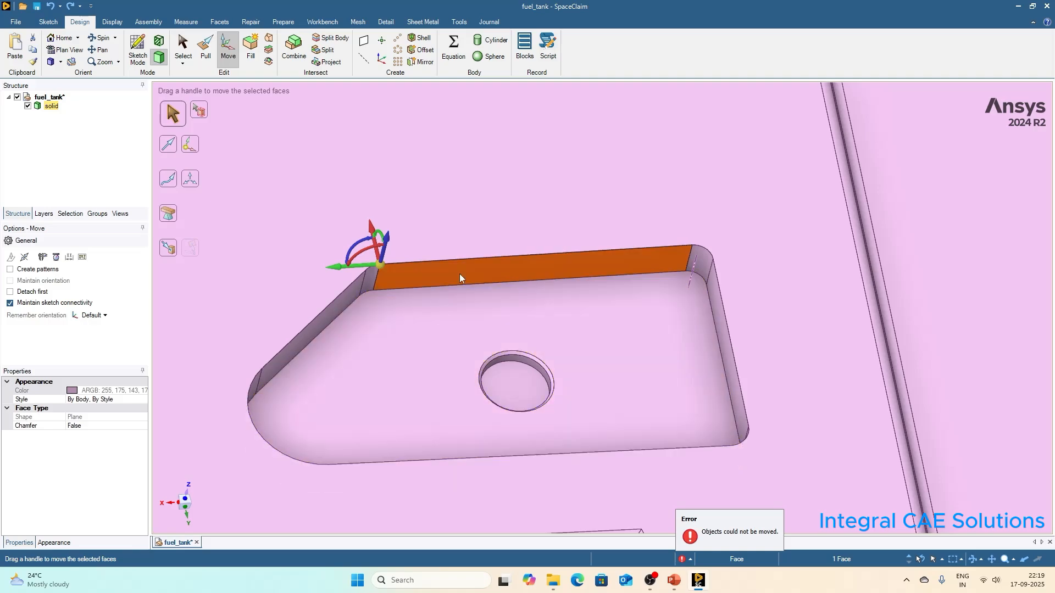
pyautogui.click(355, 246)
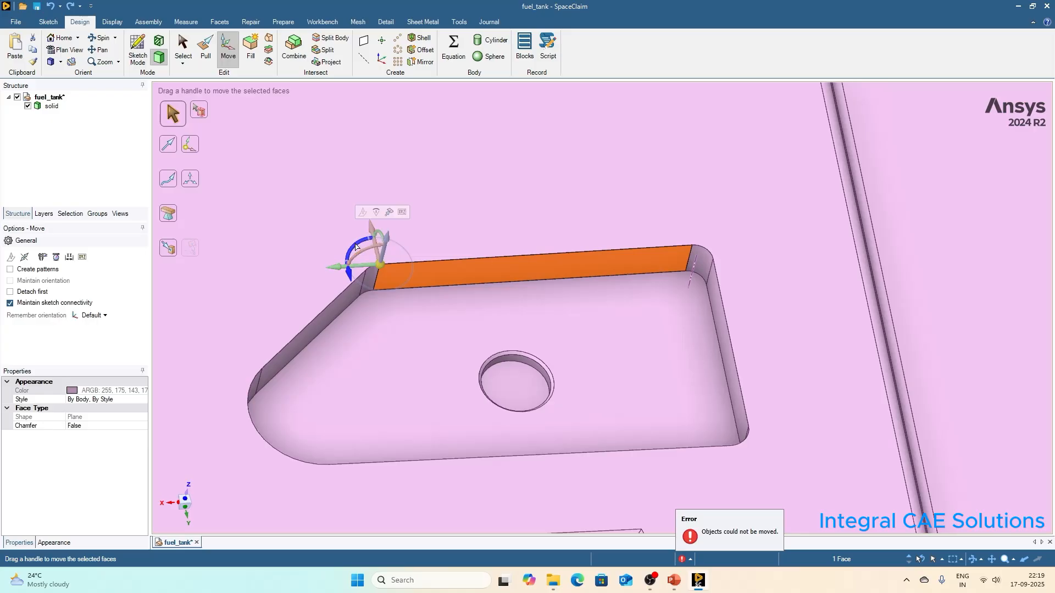
pyautogui.moveTo(483, 306); pyautogui.dragTo(491, 286, button='middle')
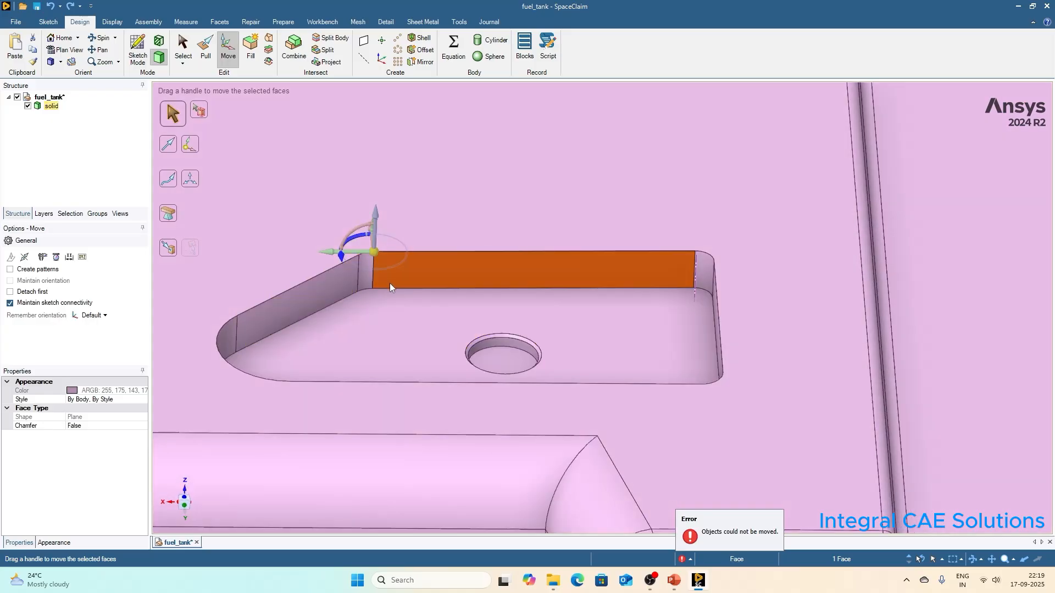
pyautogui.moveTo(399, 294)
pyautogui.mouseDown()
pyautogui.moveTo(429, 300)
pyautogui.moveTo(388, 305)
pyautogui.moveTo(420, 288)
pyautogui.moveTo(403, 302)
pyautogui.moveTo(355, 307)
pyautogui.moveTo(405, 291)
pyautogui.mouseUp()
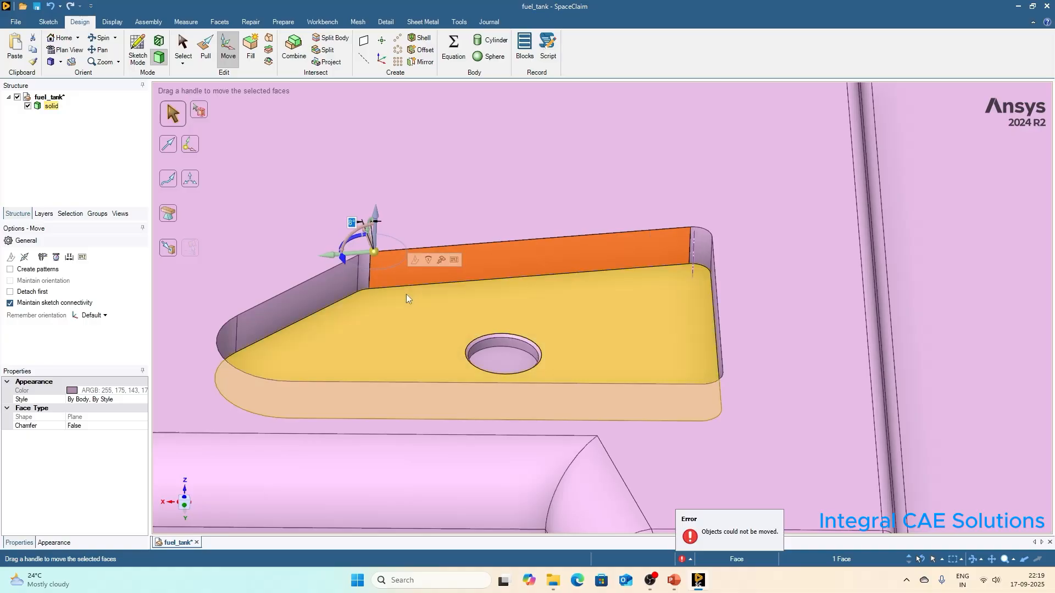
pyautogui.scroll(-6, 385, 275)
pyautogui.press('Escape')
# Step: Select all of the pocket's faces, including the round hole in its floor, for moving
pyautogui.scroll(4, 388, 266)
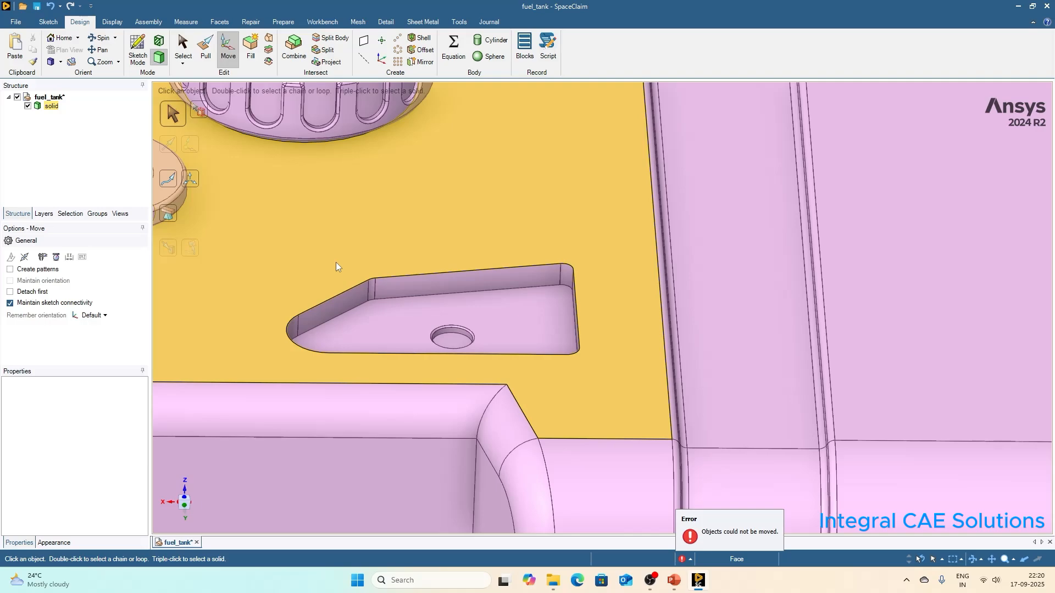
pyautogui.scroll(-2, 460, 245)
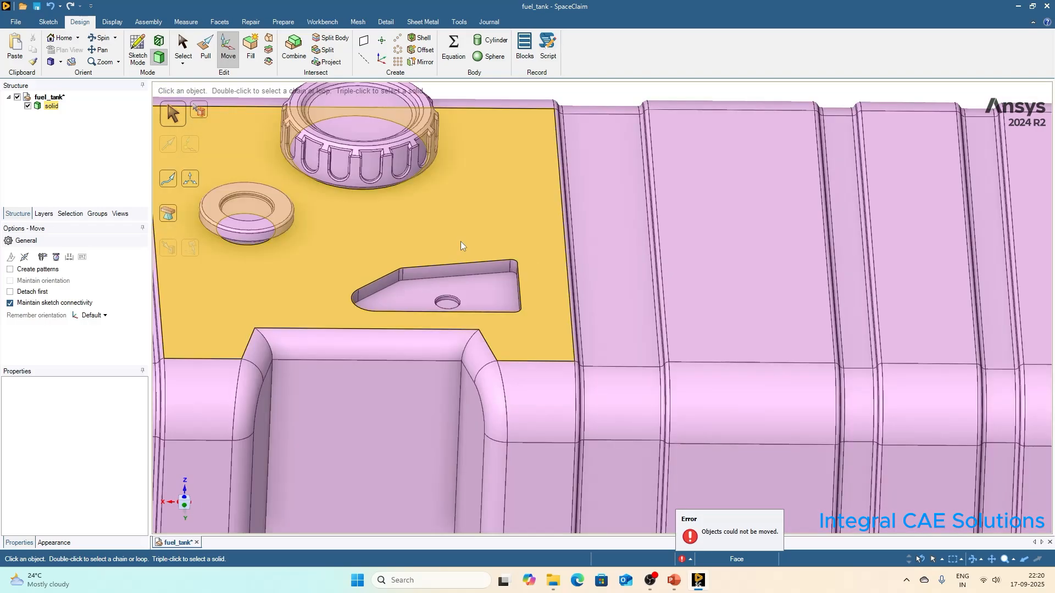
pyautogui.scroll(3, 452, 258)
pyautogui.scroll(-3, 452, 210)
pyautogui.moveTo(472, 198); pyautogui.dragTo(463, 319, button='middle')
pyautogui.moveTo(317, 232); pyautogui.dragTo(533, 381)
pyautogui.scroll(3, 450, 374)
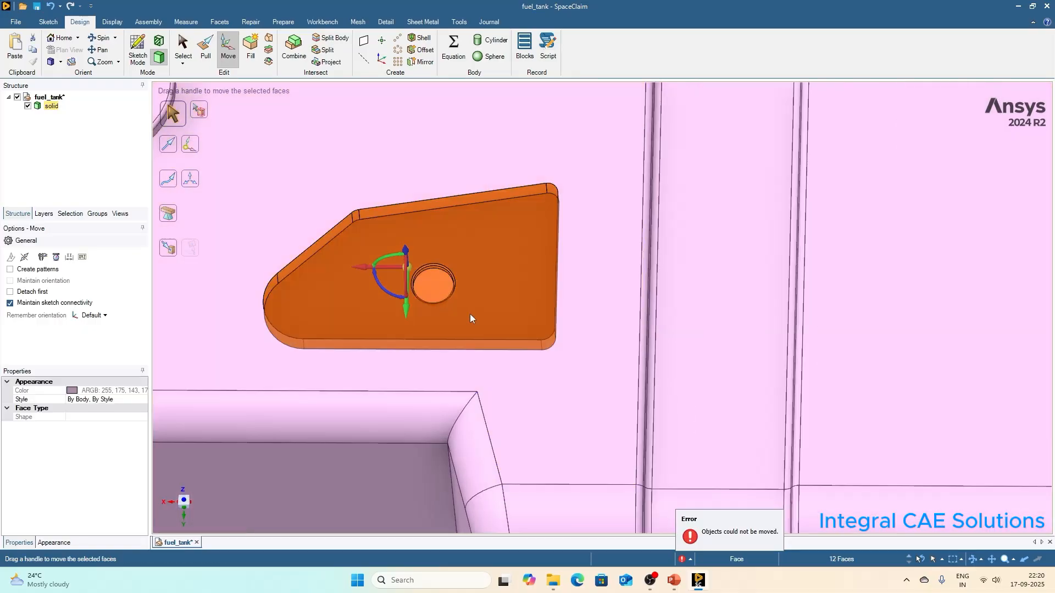
pyautogui.moveTo(470, 315); pyautogui.dragTo(473, 285, button='middle')
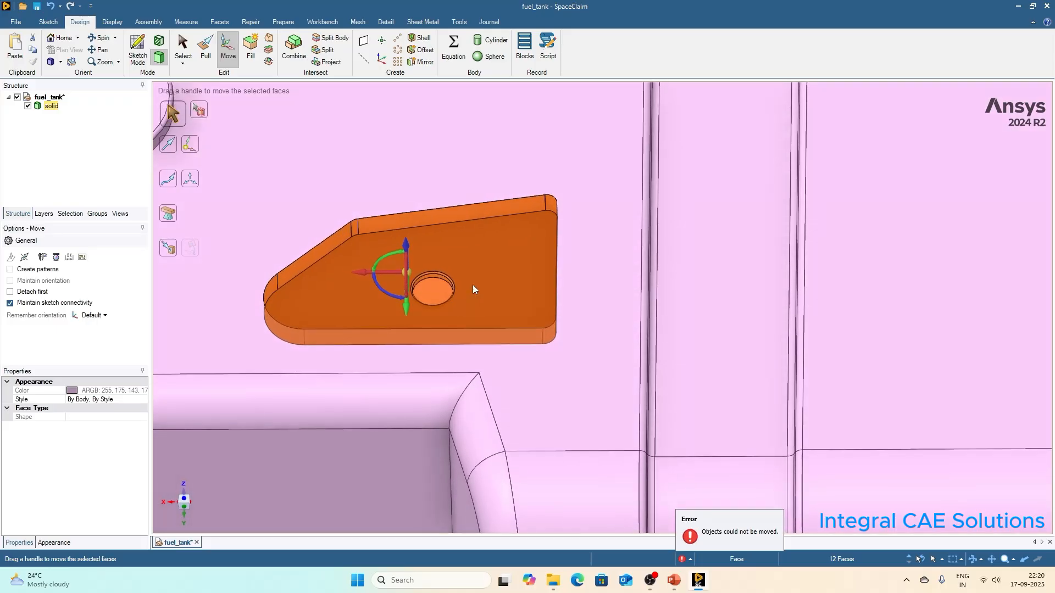
pyautogui.scroll(2, 441, 336)
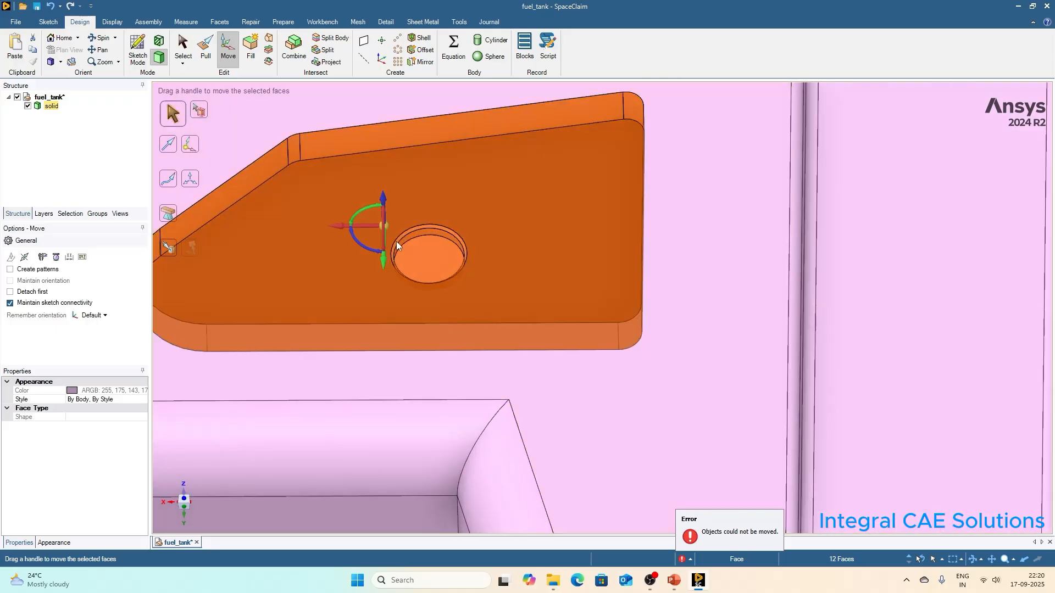
pyautogui.moveTo(294, 299); pyautogui.dragTo(418, 225, button='middle')
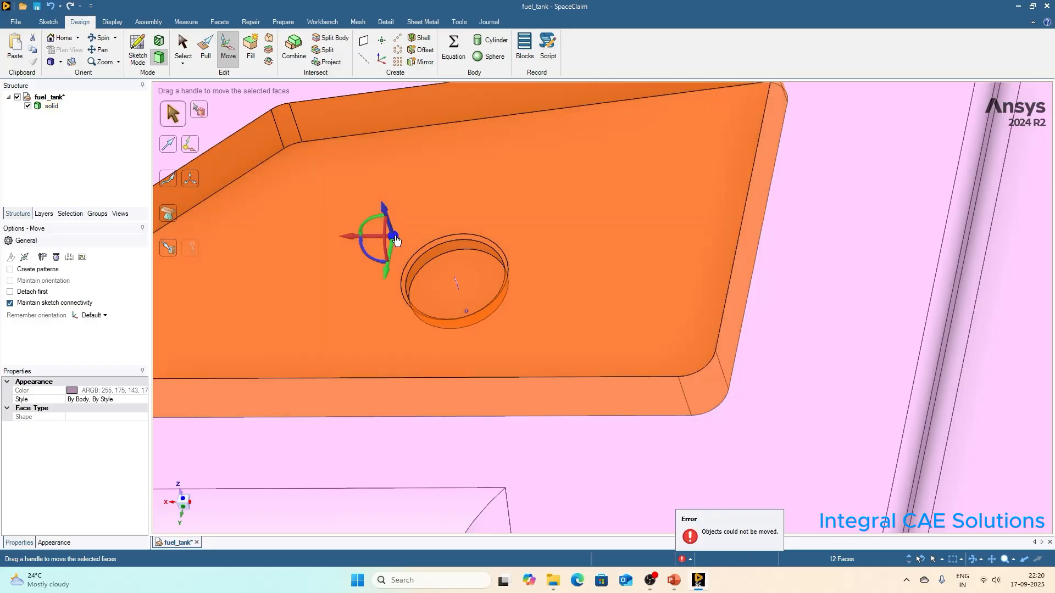
# Step: Relocate the move handle from the pocket faces' centre to the centre of the round hole in its floor
pyautogui.moveTo(394, 237); pyautogui.dragTo(457, 283)
pyautogui.scroll(3, 510, 255)
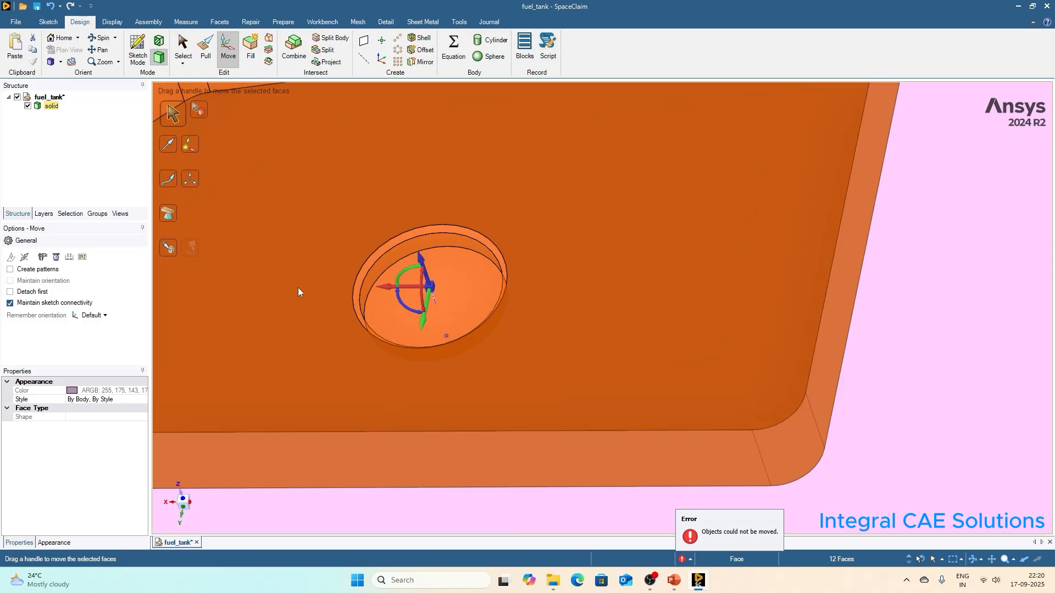
pyautogui.scroll(4, 440, 296)
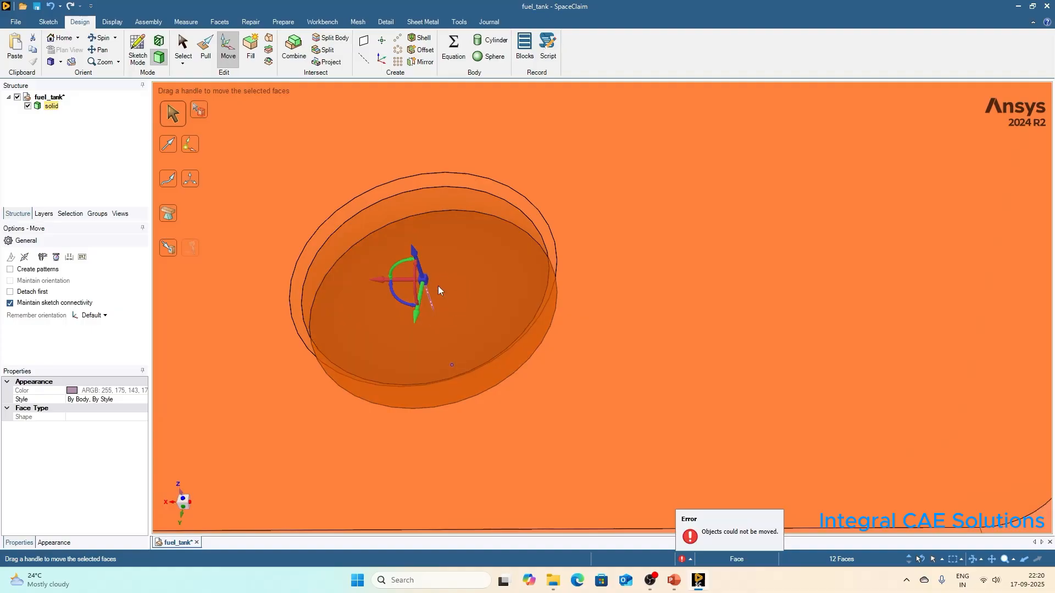
pyautogui.scroll(-1, 437, 295)
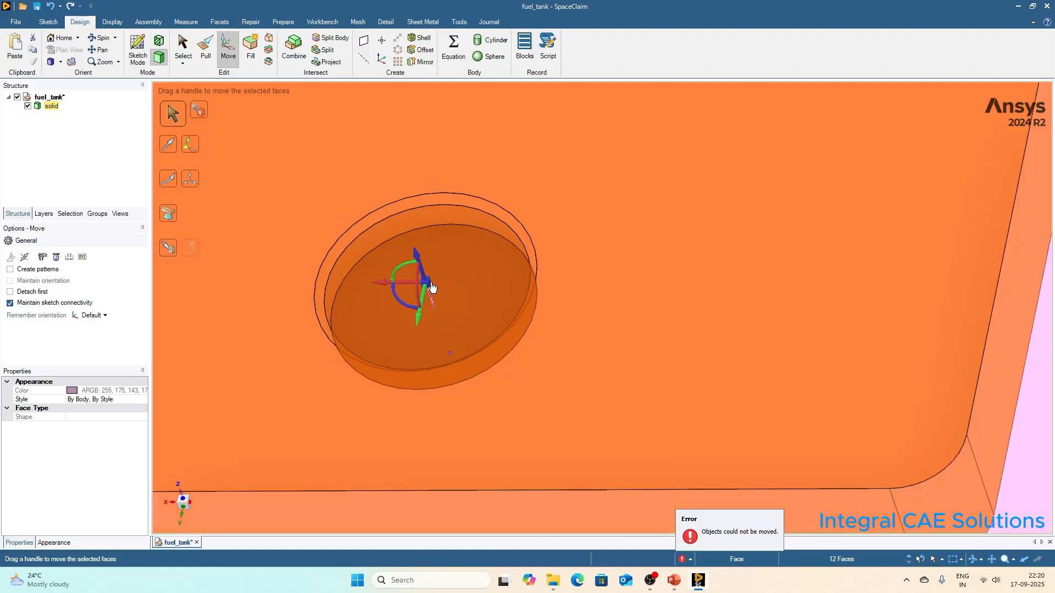
pyautogui.scroll(-1, 377, 331)
pyautogui.scroll(-4, 426, 327)
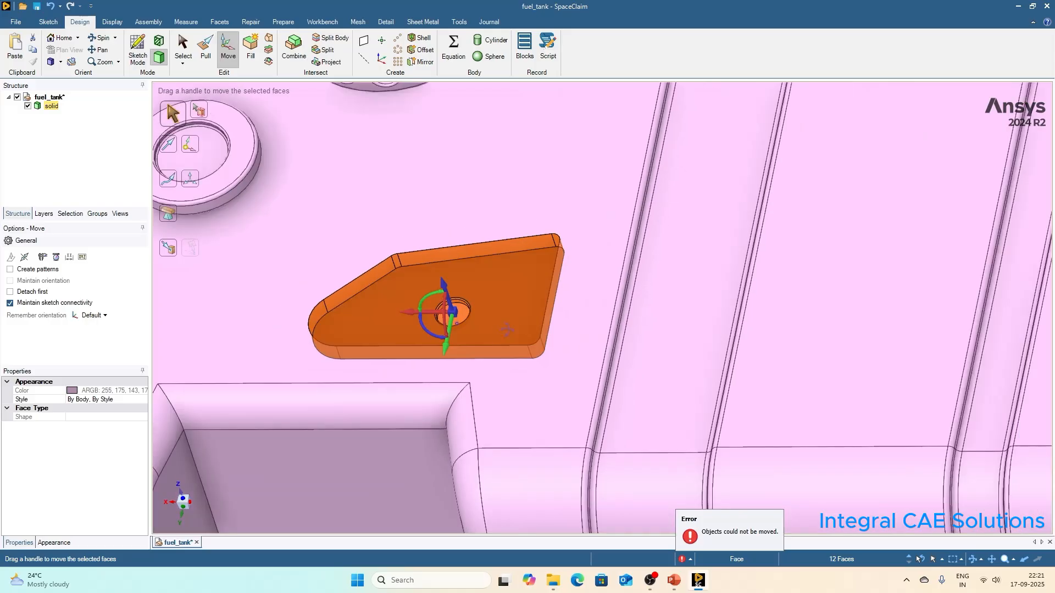
pyautogui.scroll(3, 483, 335)
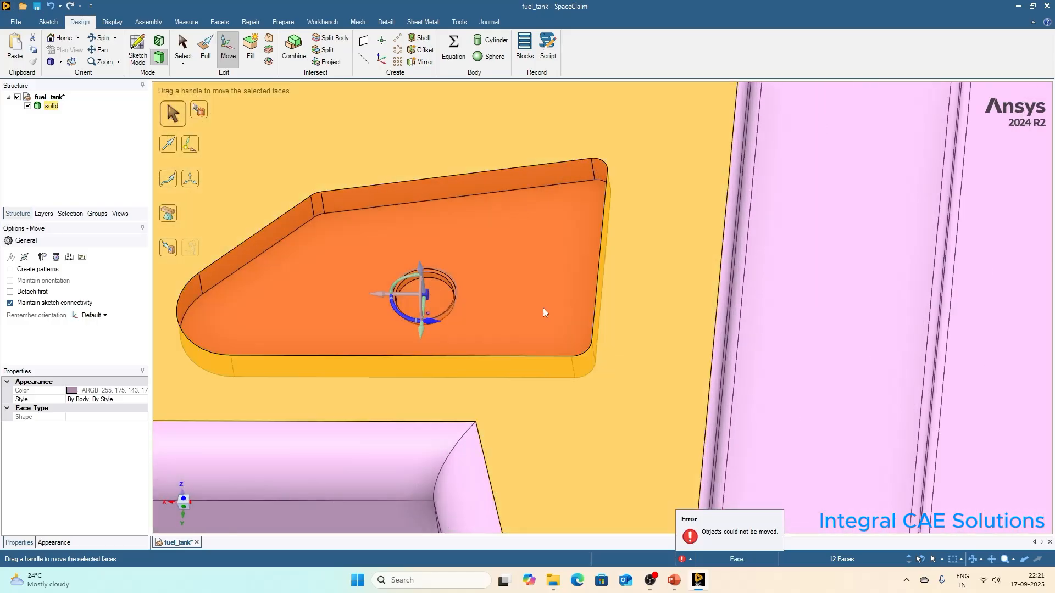
pyautogui.scroll(-2, 541, 305)
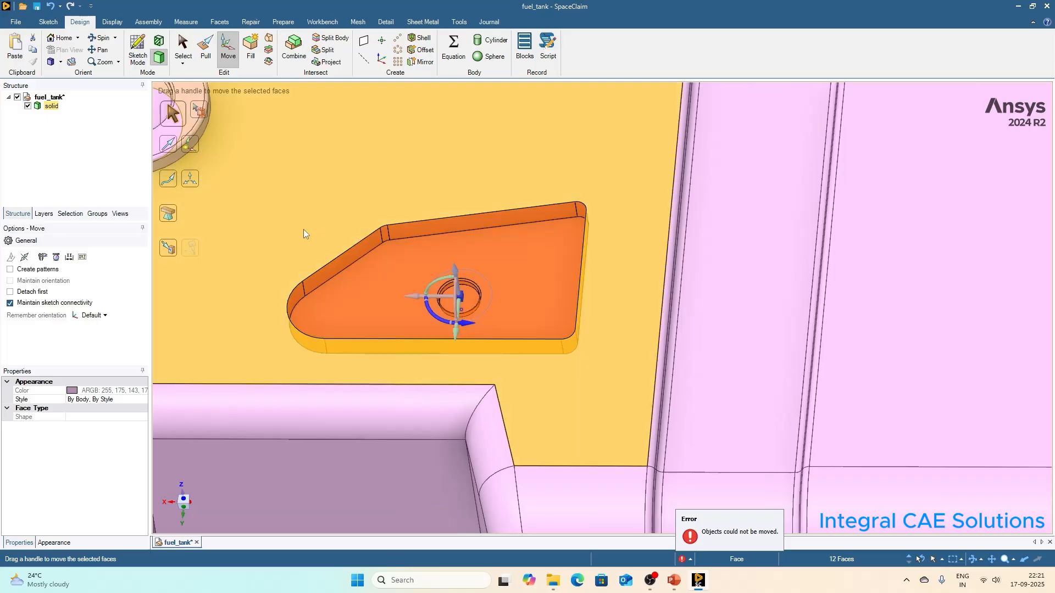
# Step: Rotate the selected pocket faces 10° in the plane of the tank's top about the hole's centre and clear the selection
pyautogui.moveTo(302, 233); pyautogui.dragTo(318, 252)
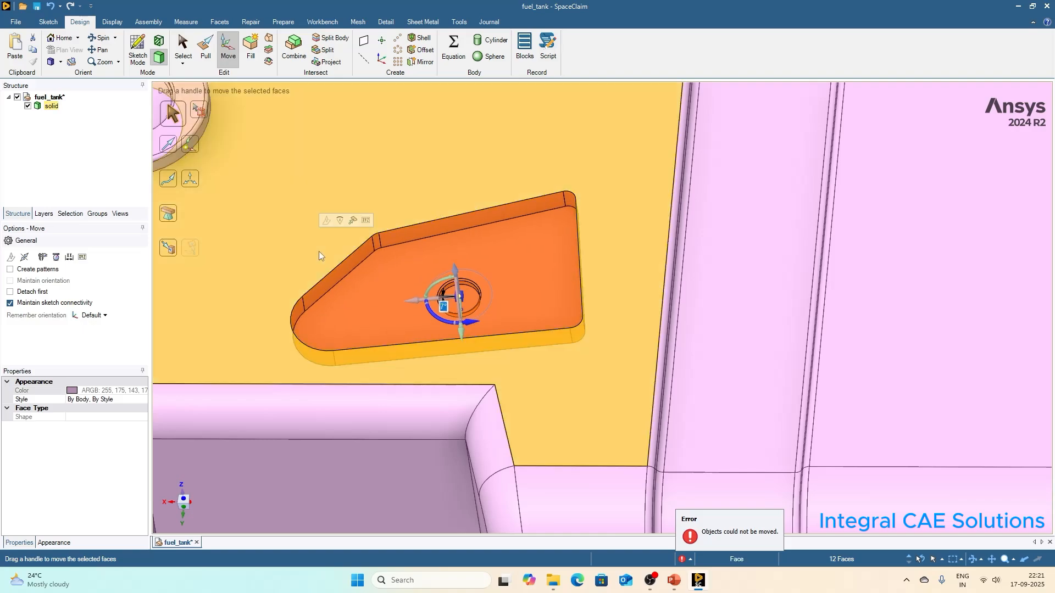
pyautogui.write('10')
pyautogui.press('Return')
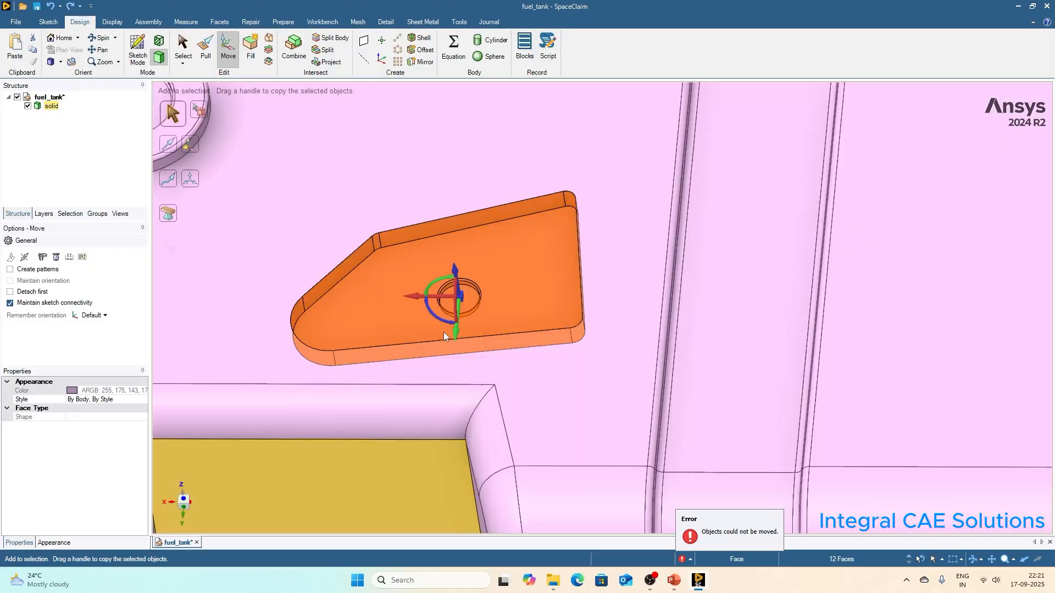
pyautogui.scroll(-5, 443, 332)
pyautogui.click(593, 144)
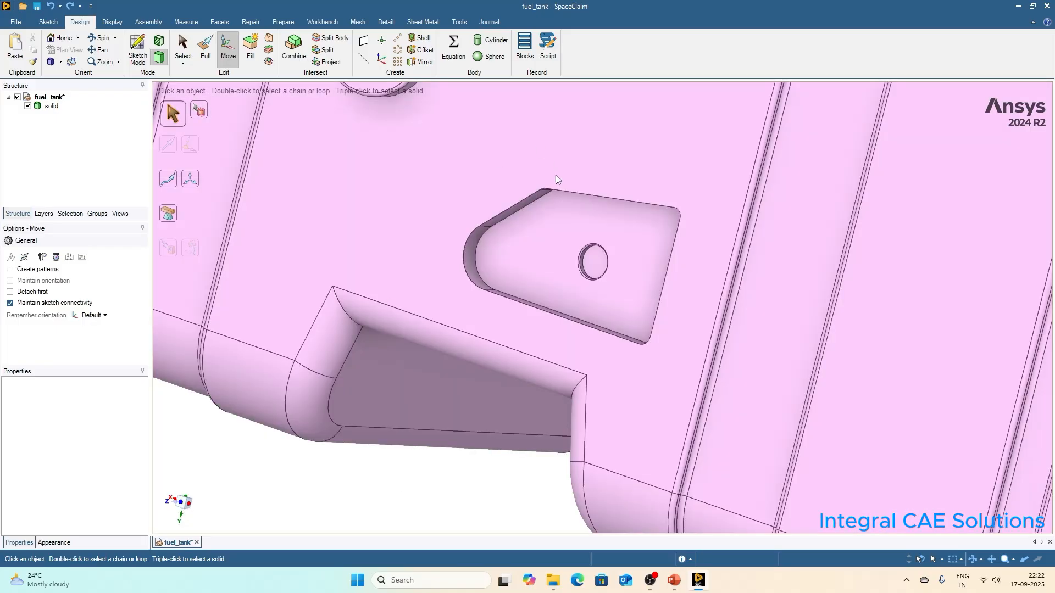
# Step: Select the pocket's rounded end face together with its two straight edges where it meets the adjoining walls
pyautogui.scroll(5, 521, 237)
pyautogui.click(392, 299)
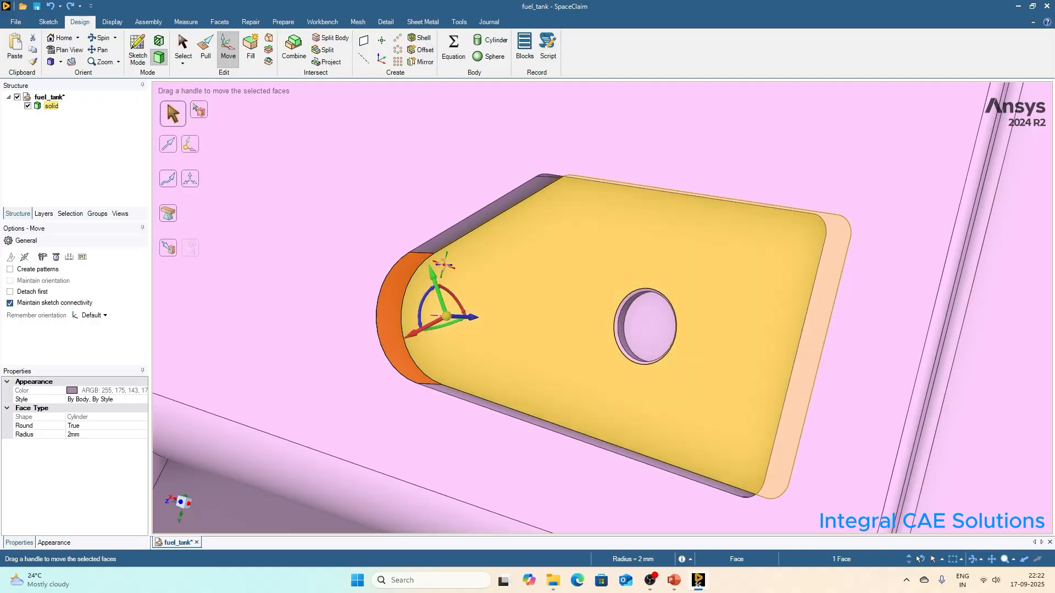
pyautogui.moveTo(441, 260); pyautogui.dragTo(420, 257, button='middle')
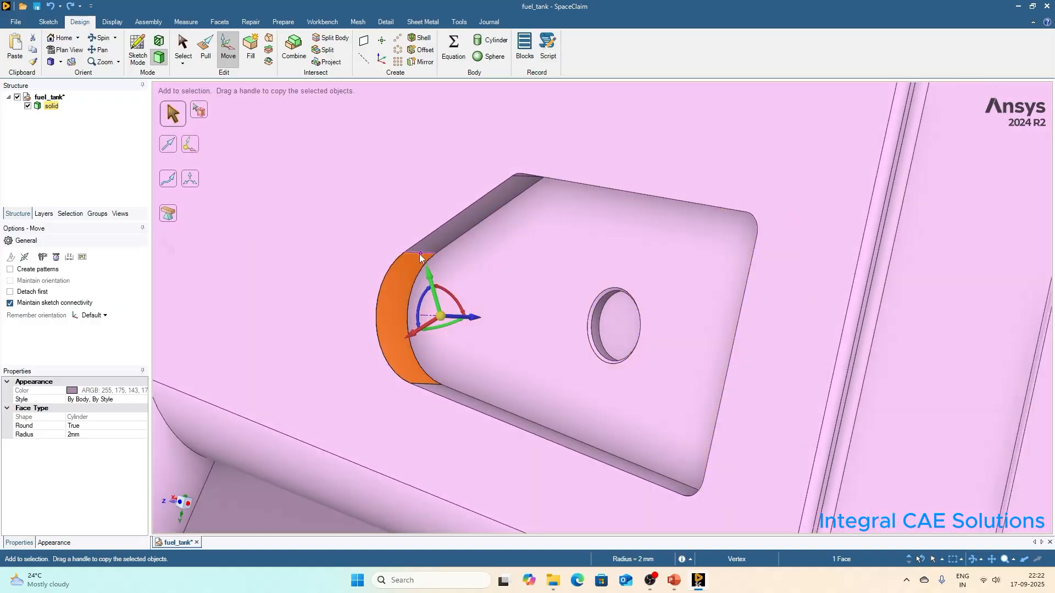
pyautogui.keyDown('ctrl'); pyautogui.click(414, 252); pyautogui.keyUp('ctrl')
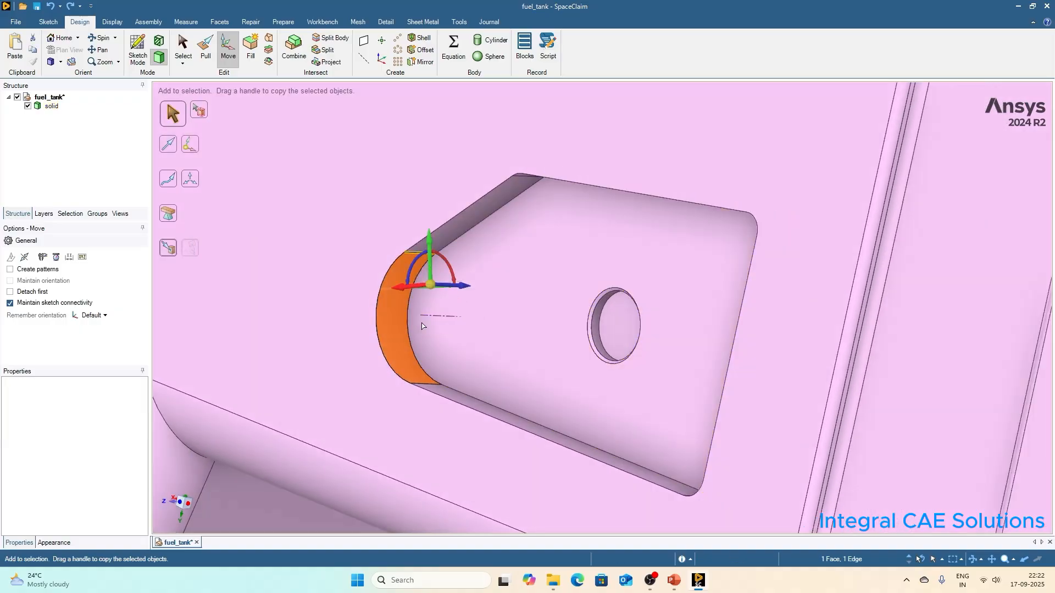
pyautogui.keyDown('ctrl'); pyautogui.click(429, 384); pyautogui.keyUp('ctrl')
# Step: Use Pull to extend the rounded end face and its edges outward by about 2.1 mm, and undo the pull
pyautogui.click(207, 50)
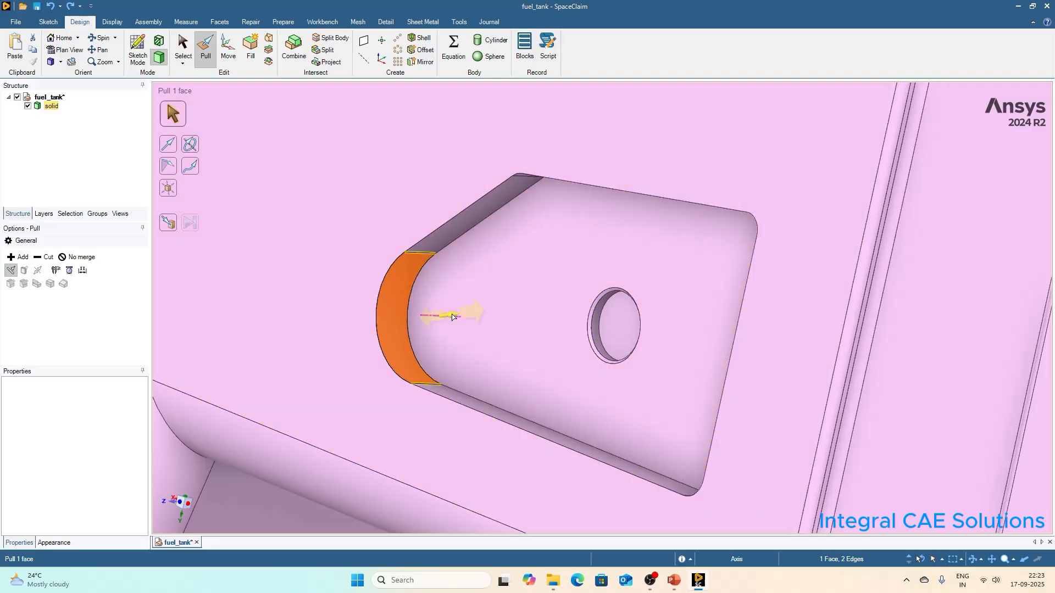
pyautogui.moveTo(448, 318); pyautogui.dragTo(394, 350)
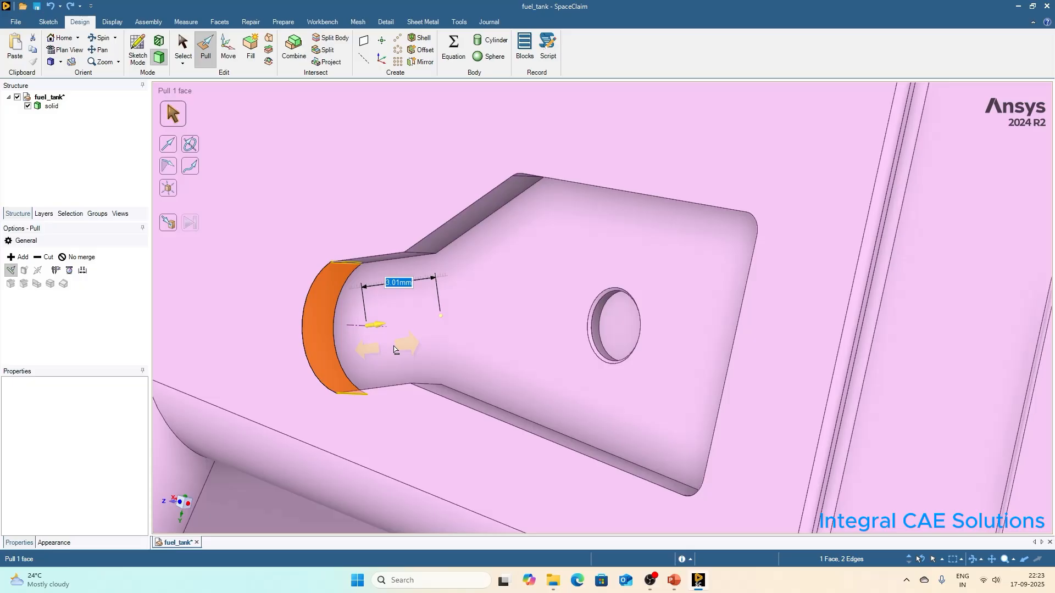
pyautogui.moveTo(393, 350); pyautogui.dragTo(458, 320)
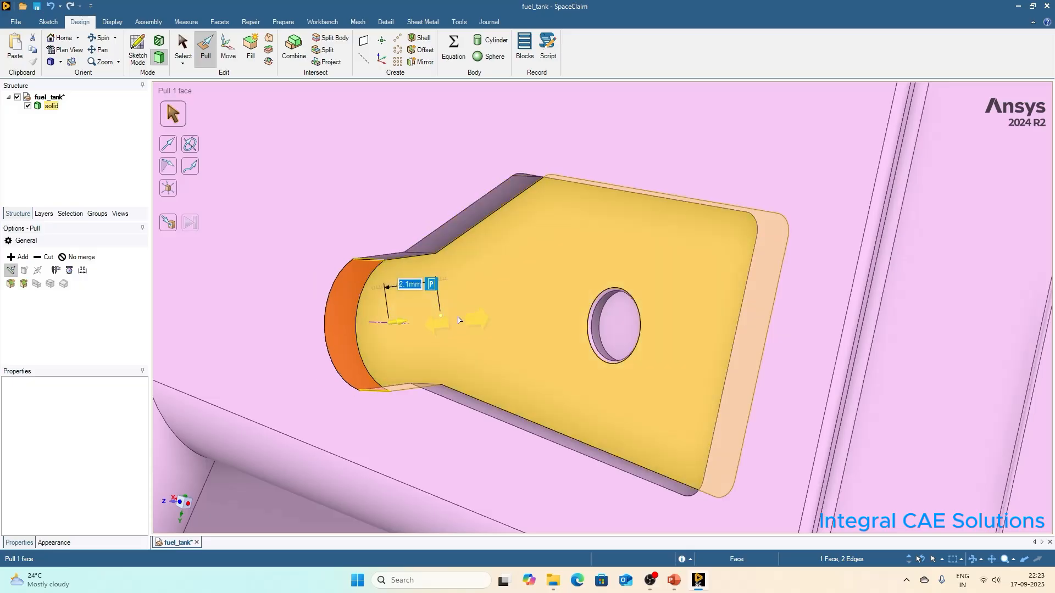
pyautogui.moveTo(459, 320); pyautogui.dragTo(504, 292, button='middle')
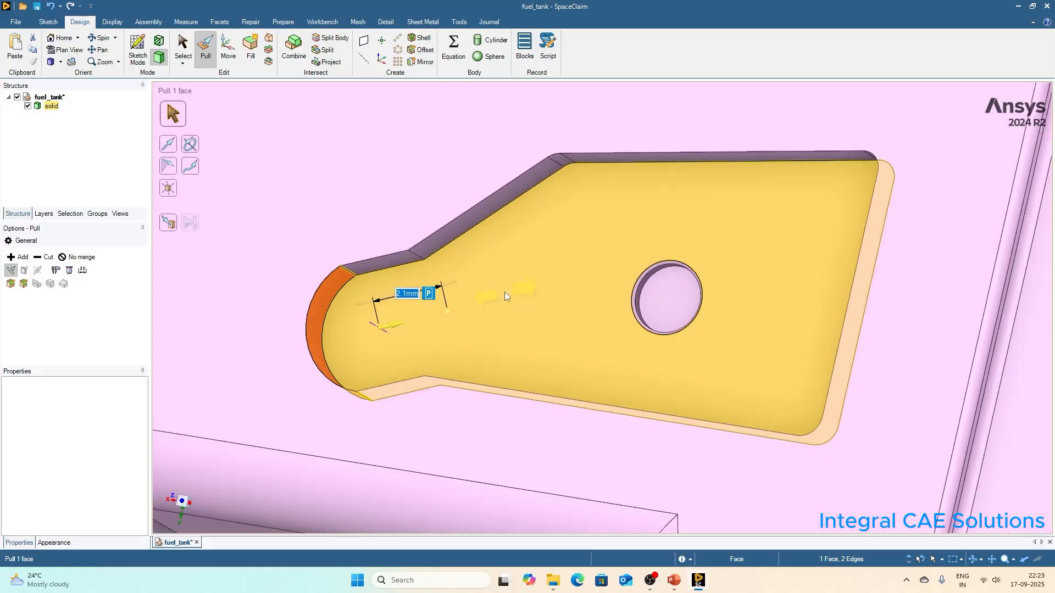
pyautogui.press('Escape')
pyautogui.hotkey('ctrl', 'z')
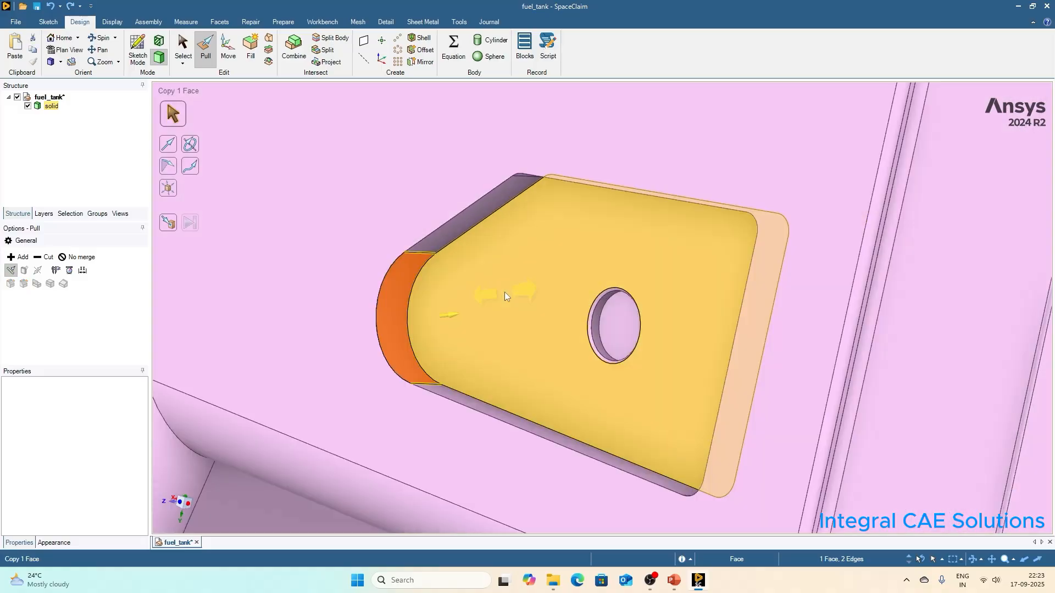
pyautogui.scroll(-3, 457, 283)
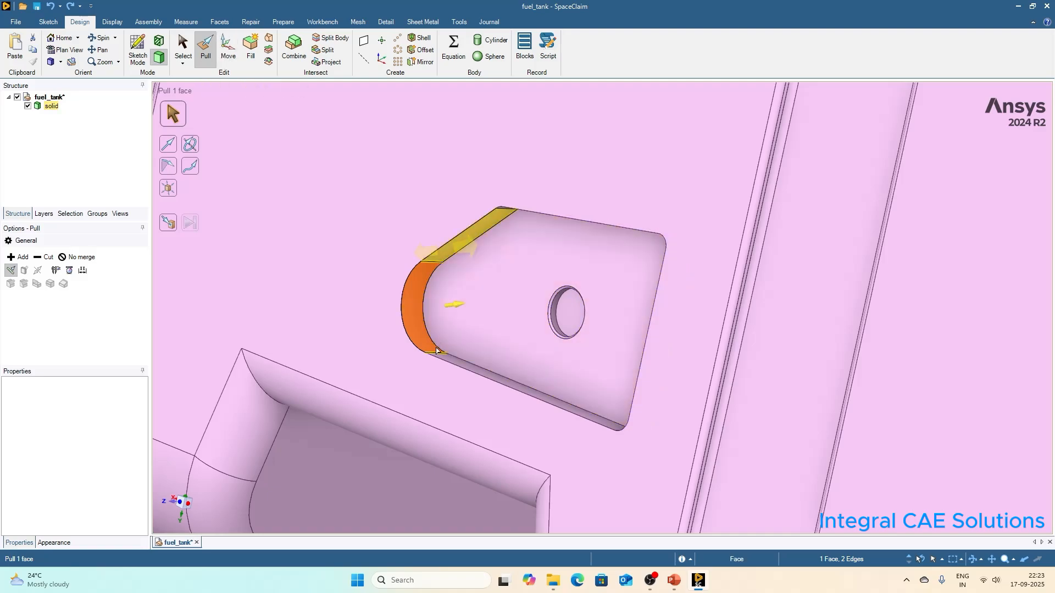
# Step: Use Move to shift the rounded end face and its edges about 0.36 mm inward, and clear the selection
pyautogui.click(225, 49)
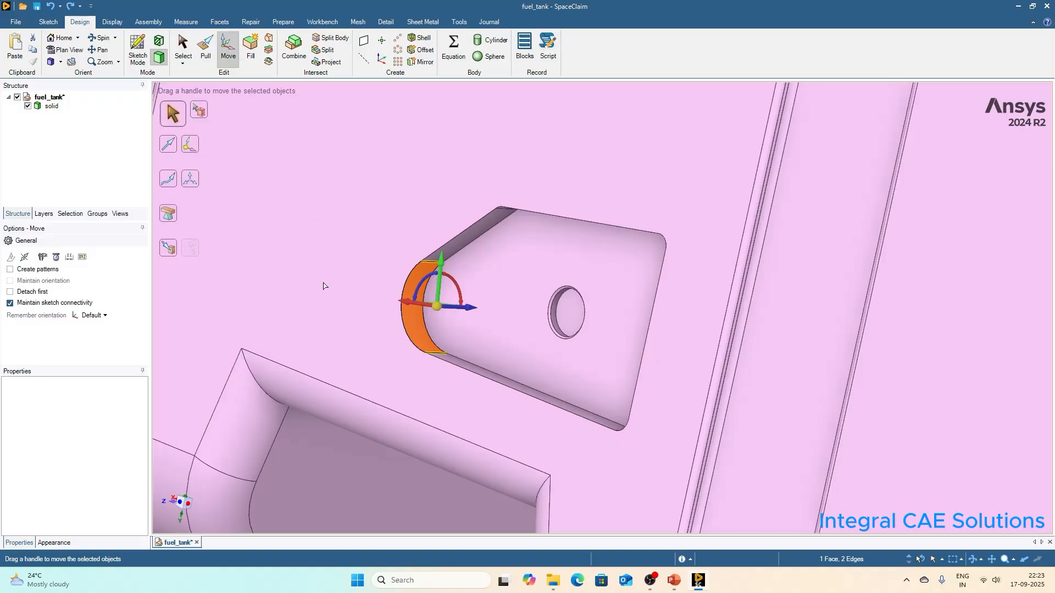
pyautogui.moveTo(324, 286); pyautogui.dragTo(328, 294, button='middle')
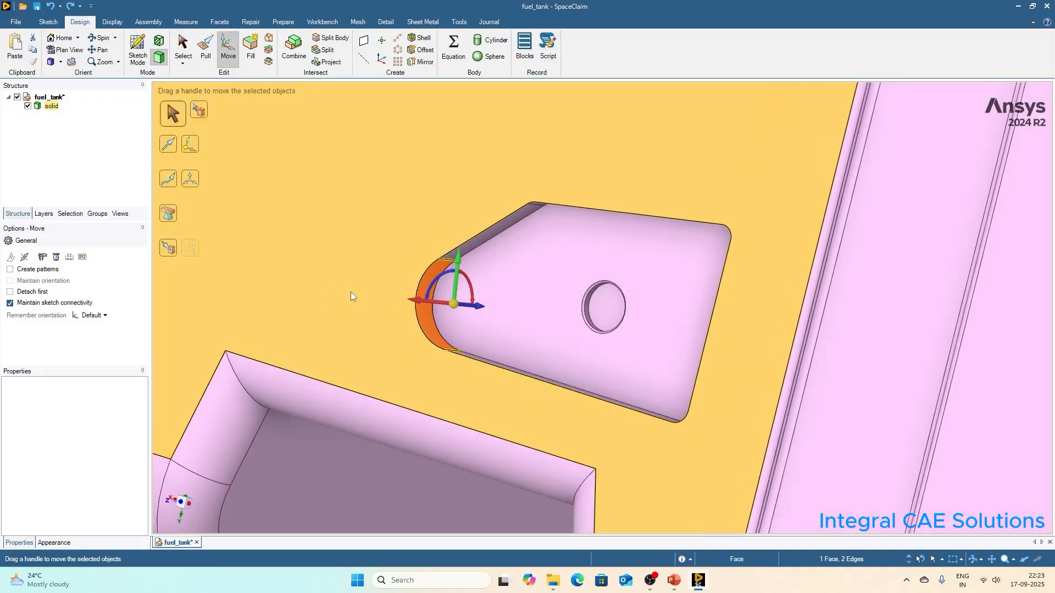
pyautogui.scroll(3, 363, 318)
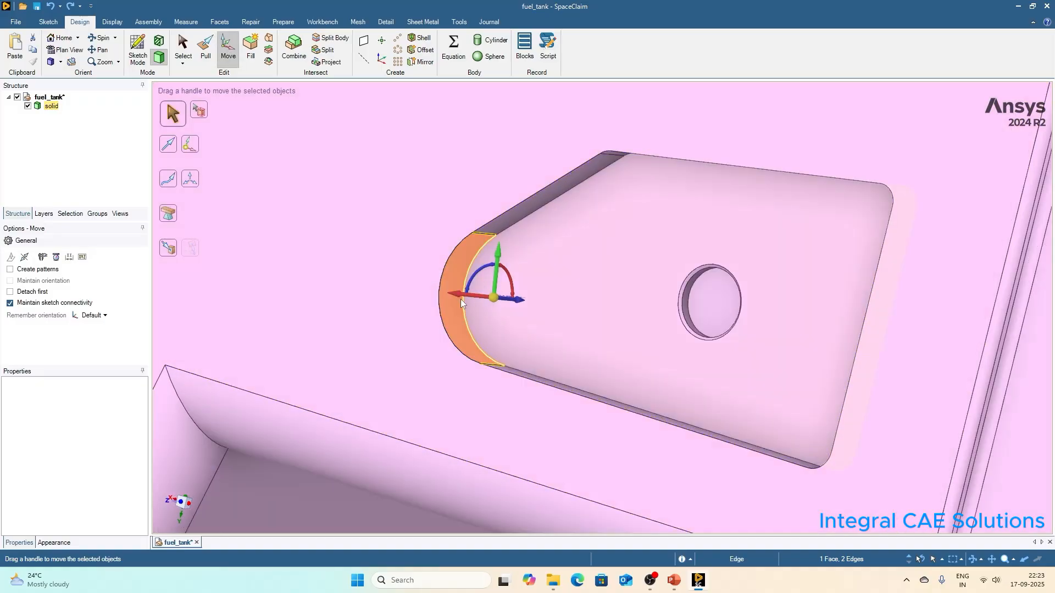
pyautogui.moveTo(459, 297); pyautogui.dragTo(465, 321)
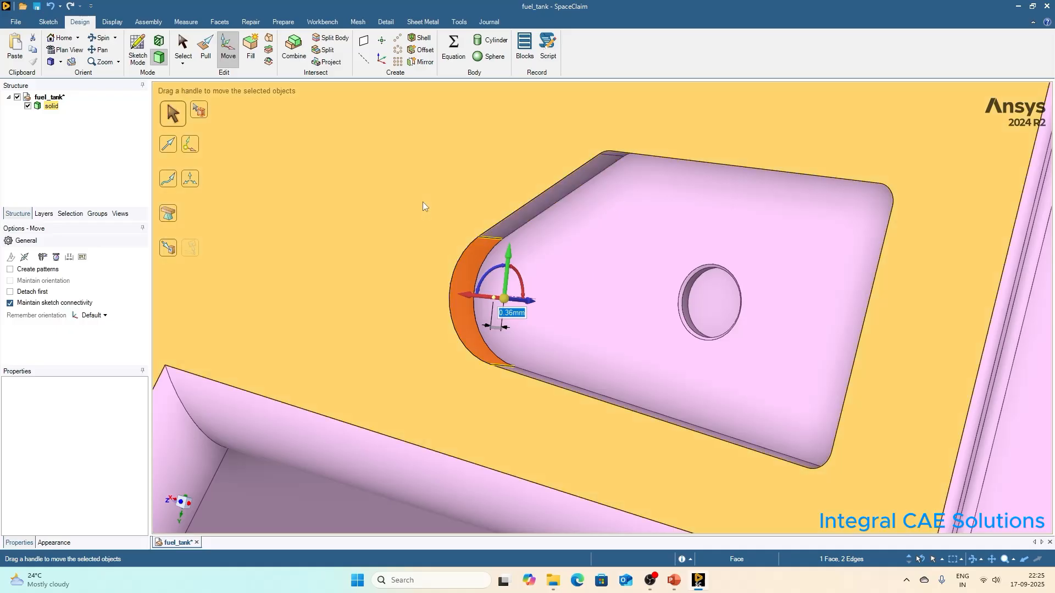
pyautogui.press('Escape')
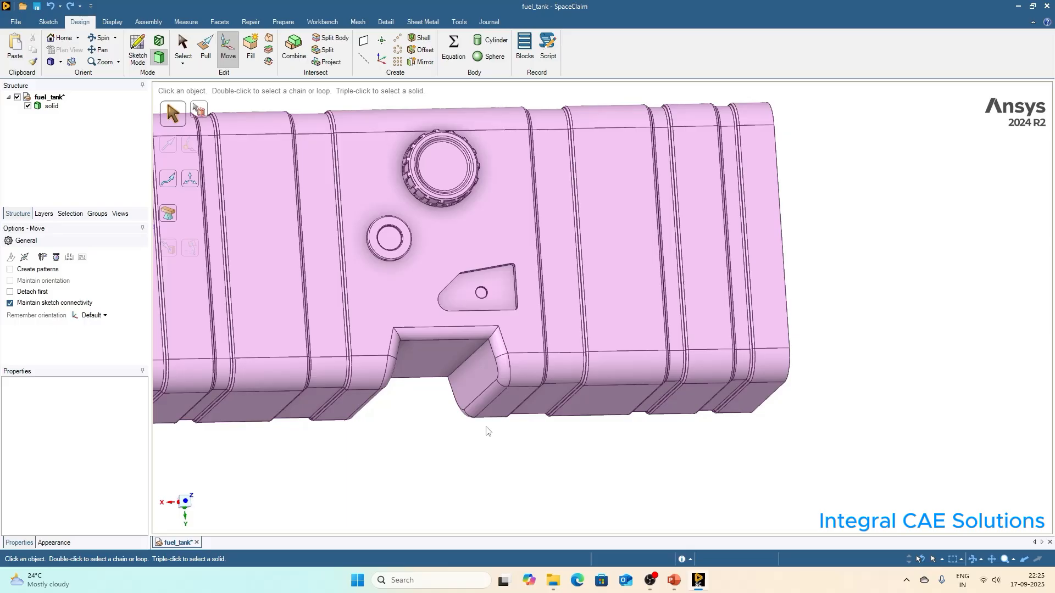
# Step: Copy all of the pocket's faces, including its hole, 15 mm along the X axis beside the original and clear the selection
pyautogui.scroll(2, 443, 233)
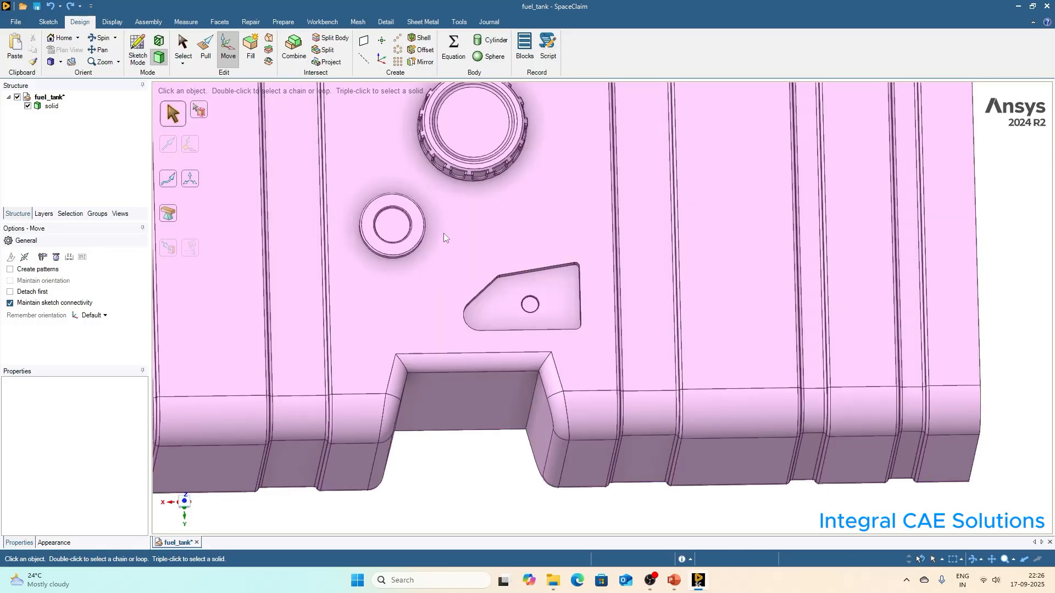
pyautogui.moveTo(450, 233); pyautogui.dragTo(602, 342)
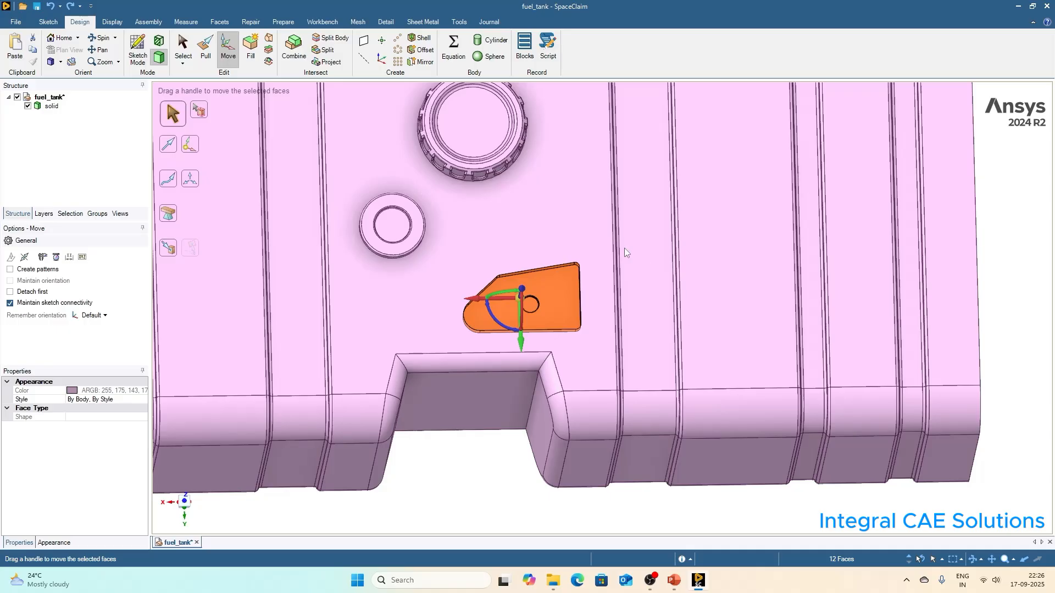
pyautogui.click(479, 302)
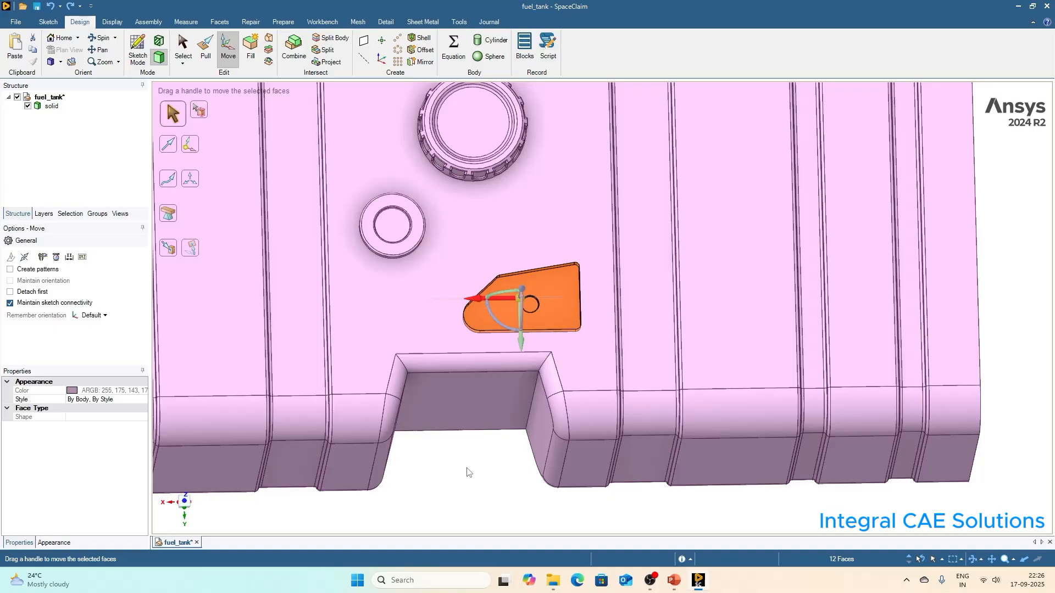
pyautogui.moveTo(450, 301); pyautogui.dragTo(329, 306)
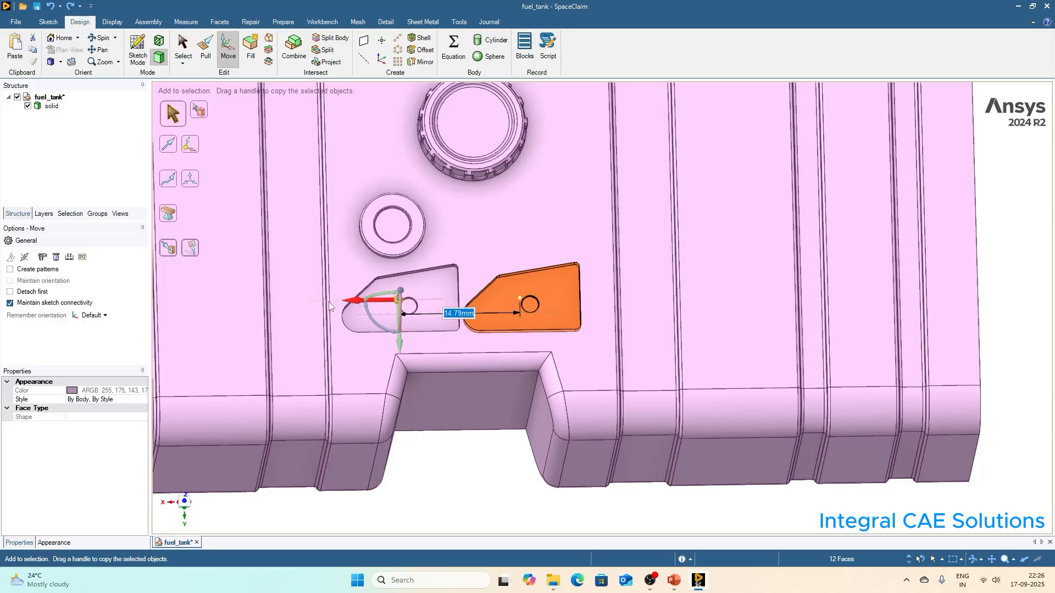
pyautogui.moveTo(330, 306); pyautogui.dragTo(328, 307)
pyautogui.write('15')
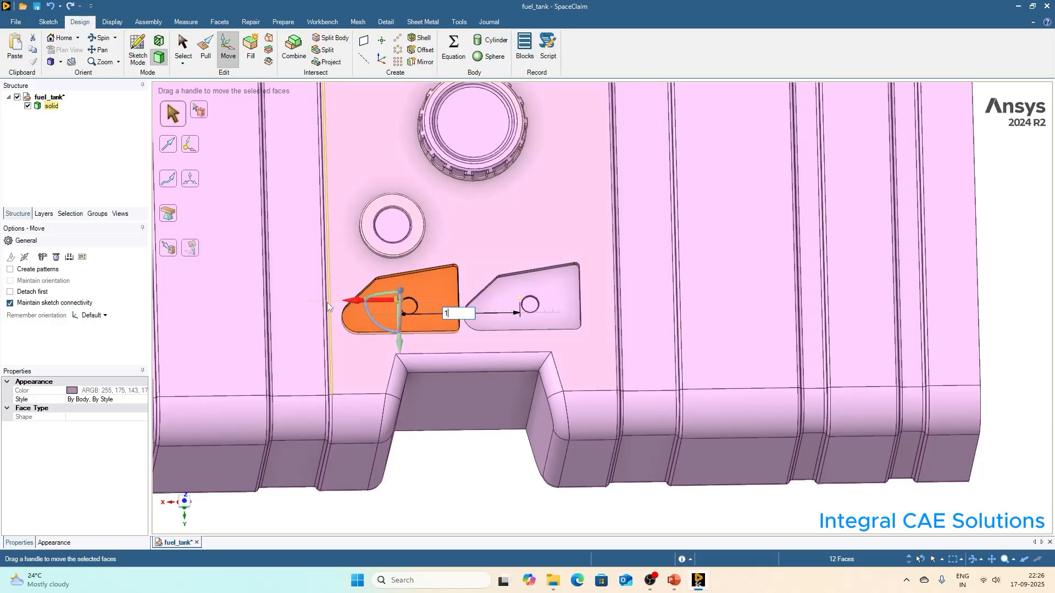
pyautogui.press('Return')
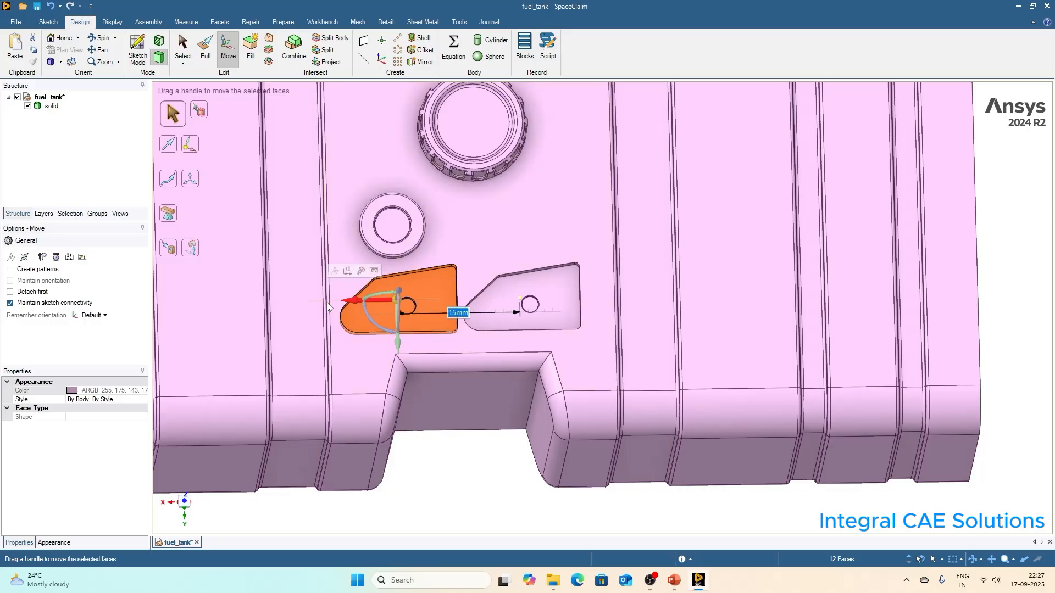
pyautogui.click(483, 484)
# Step: Examine the original and copied pockets on the tank's top from different angles
pyautogui.scroll(-2, 471, 477)
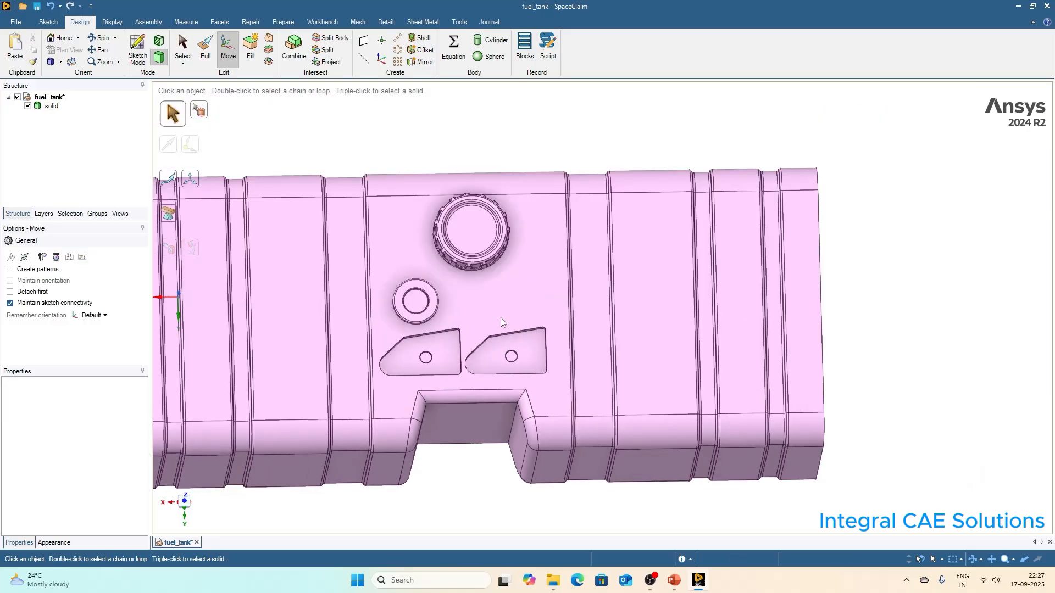
pyautogui.moveTo(499, 318); pyautogui.dragTo(492, 295, button='middle')
pyautogui.scroll(3, 464, 393)
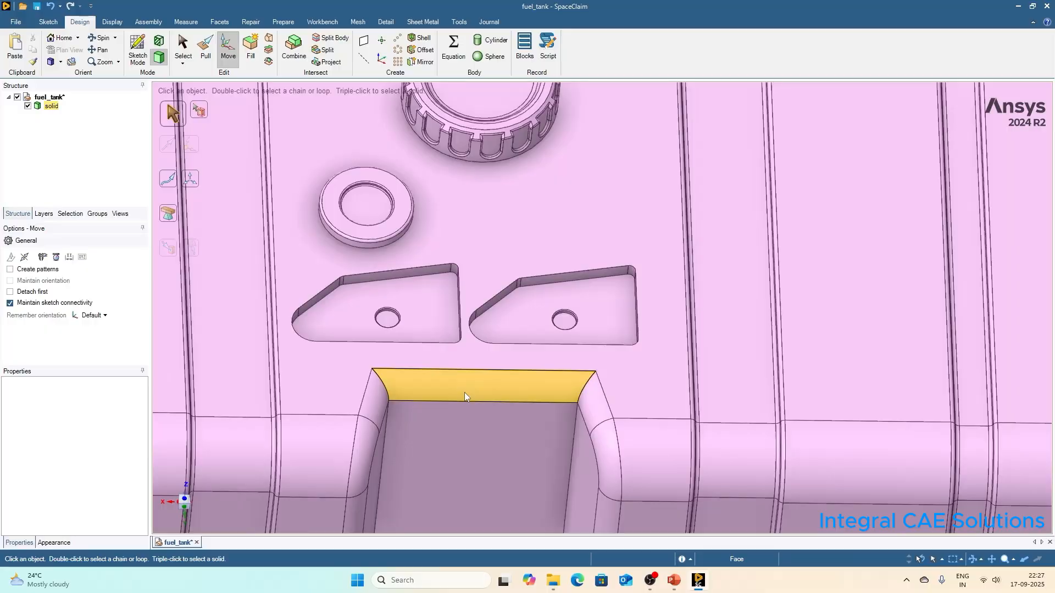
pyautogui.scroll(-2, 463, 284)
pyautogui.click(470, 281)
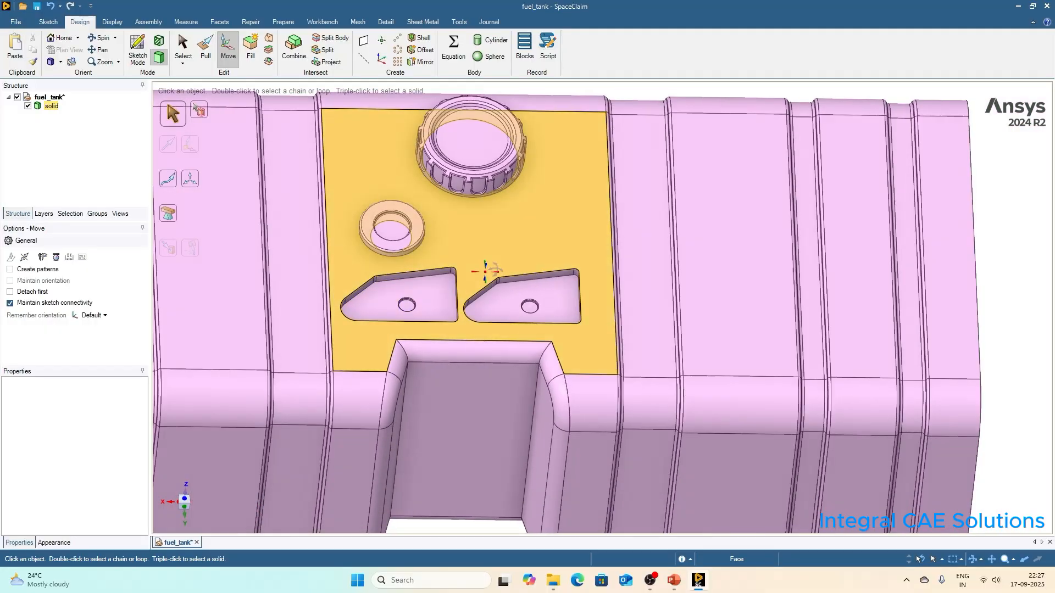
pyautogui.moveTo(495, 269); pyautogui.dragTo(501, 263, button='middle')
pyautogui.moveTo(333, 266); pyautogui.dragTo(331, 276, button='middle')
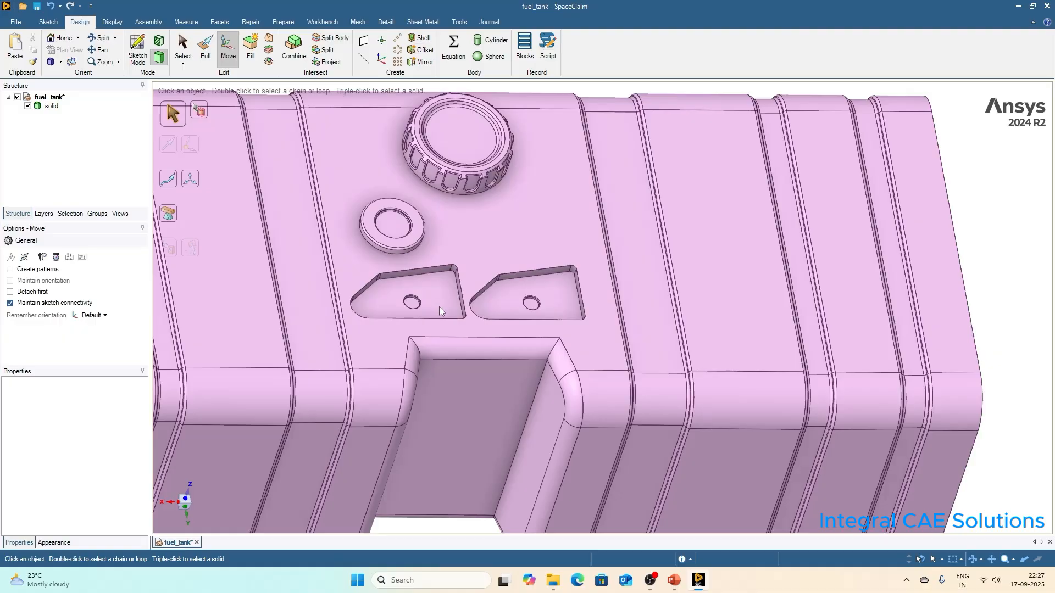
# Step: Undo the pocket copy and clear the face selection
pyautogui.scroll(-2, 440, 314)
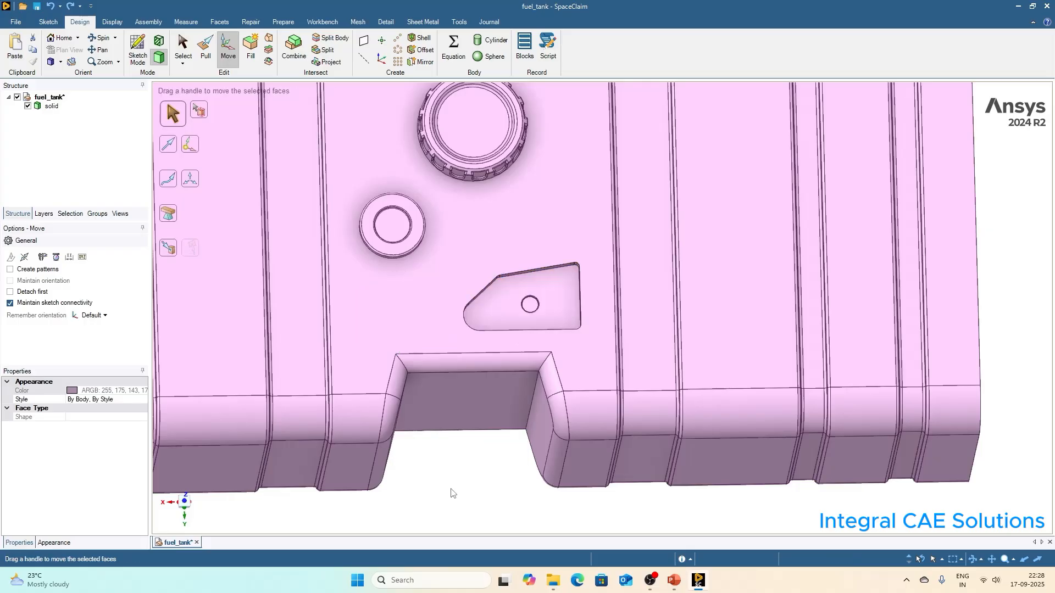
pyautogui.click(451, 493)
pyautogui.scroll(3, 357, 161)
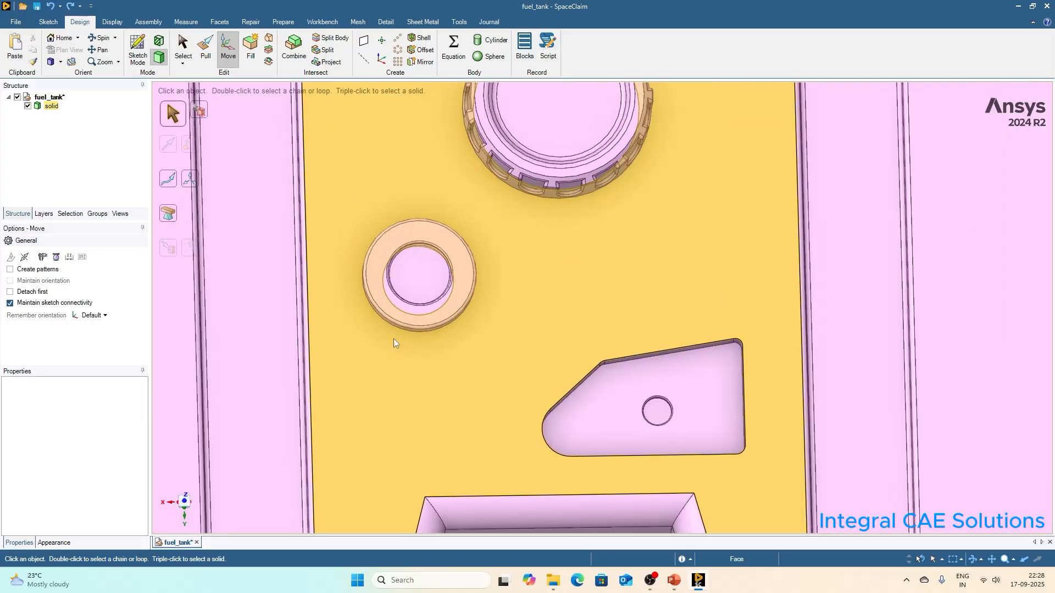
# Step: Select all faces of the round boss and copy it along the X axis up to the hole in the pocket
pyautogui.moveTo(408, 325); pyautogui.dragTo(392, 199, button='middle')
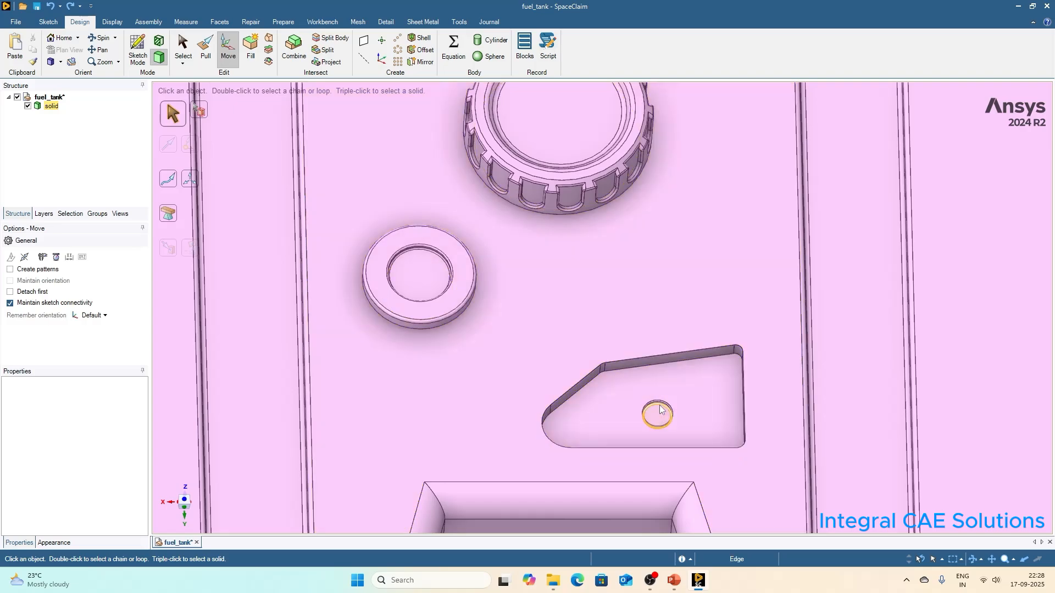
pyautogui.scroll(2, 661, 406)
pyautogui.scroll(-3, 658, 372)
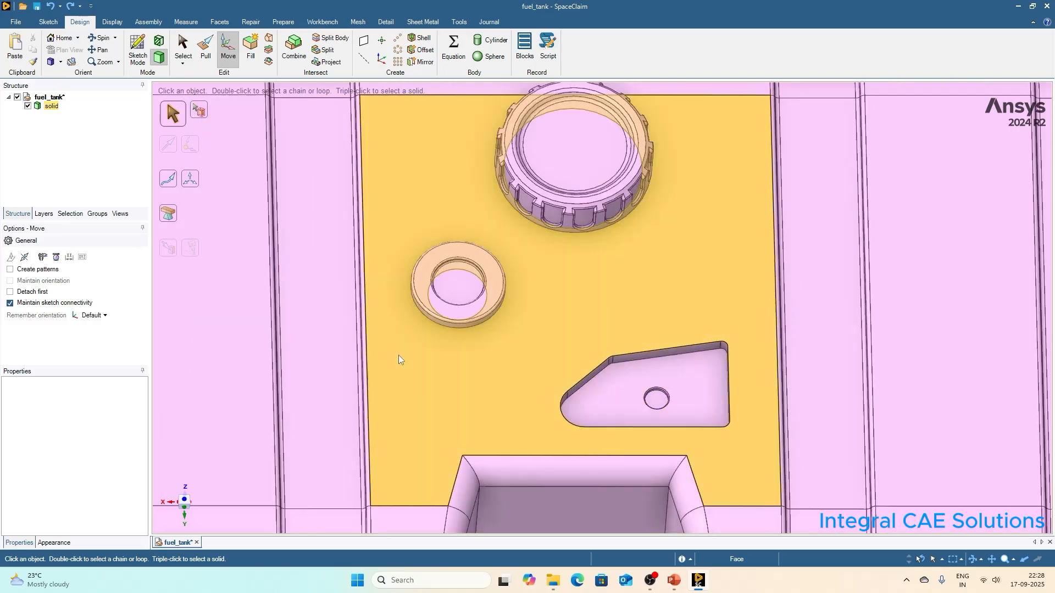
pyautogui.scroll(-1, 398, 355)
pyautogui.moveTo(400, 240); pyautogui.dragTo(501, 363)
pyautogui.moveTo(444, 247); pyautogui.dragTo(437, 211, button='middle')
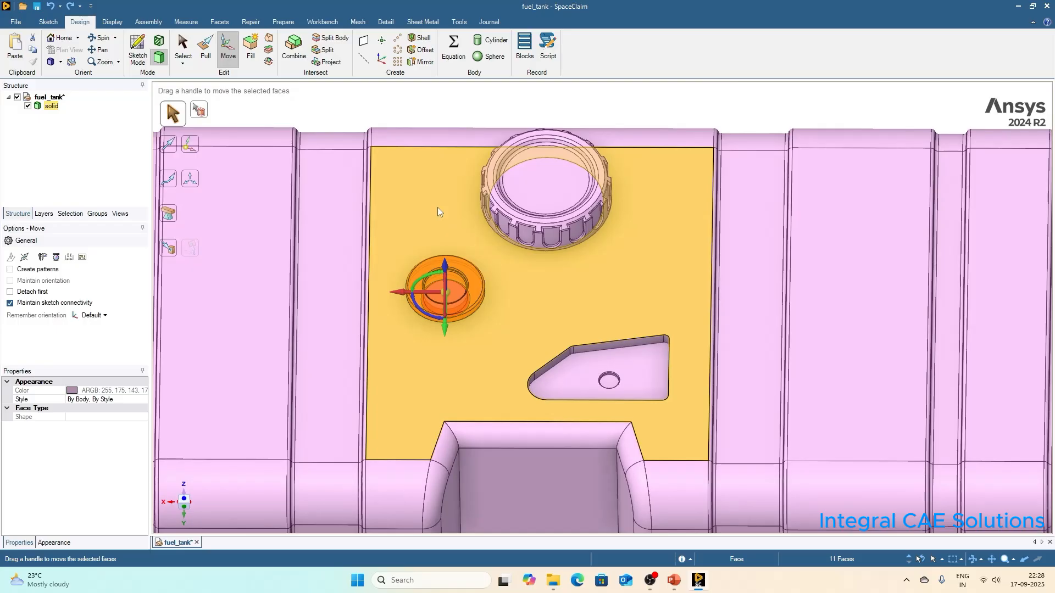
pyautogui.scroll(1, 437, 256)
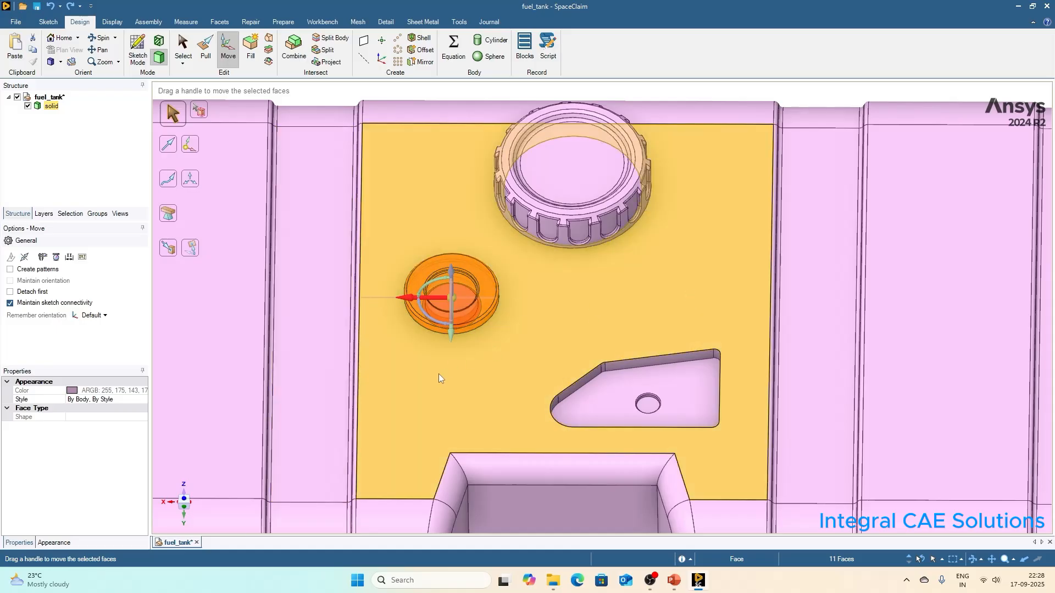
pyautogui.click(170, 250)
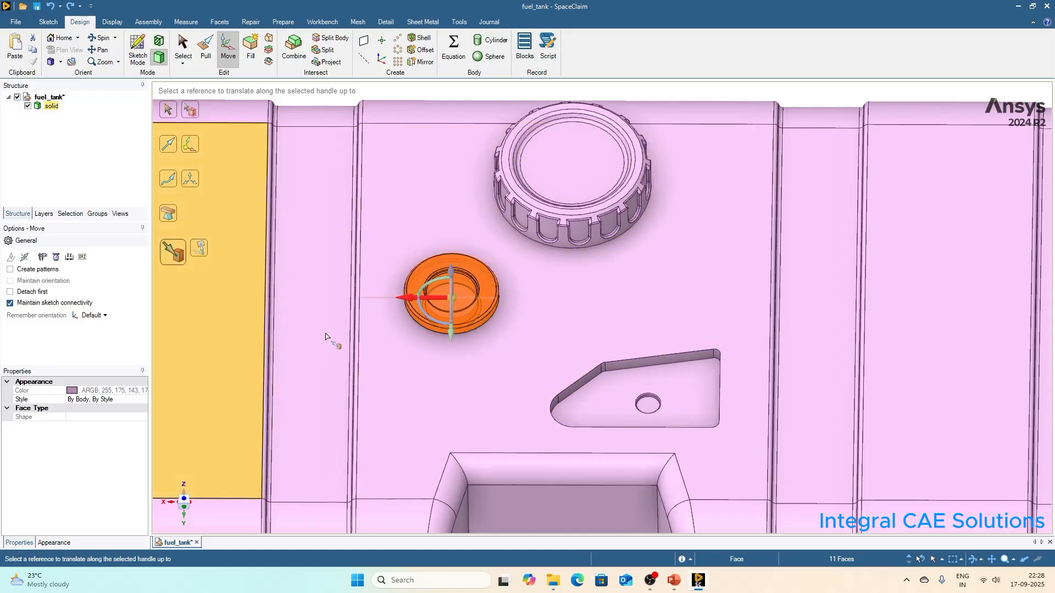
pyautogui.scroll(3, 687, 438)
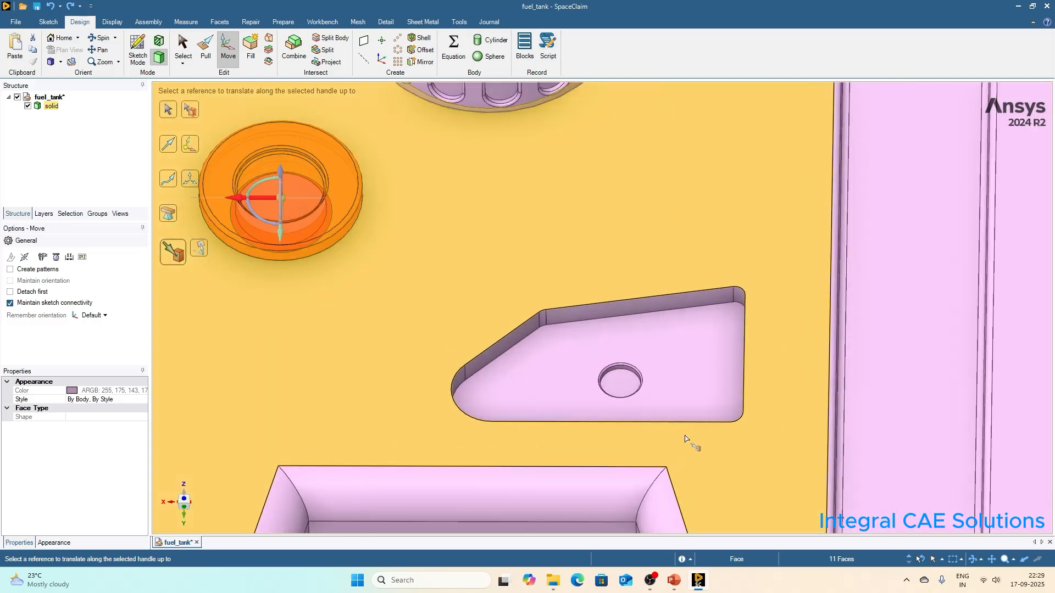
pyautogui.scroll(2, 624, 369)
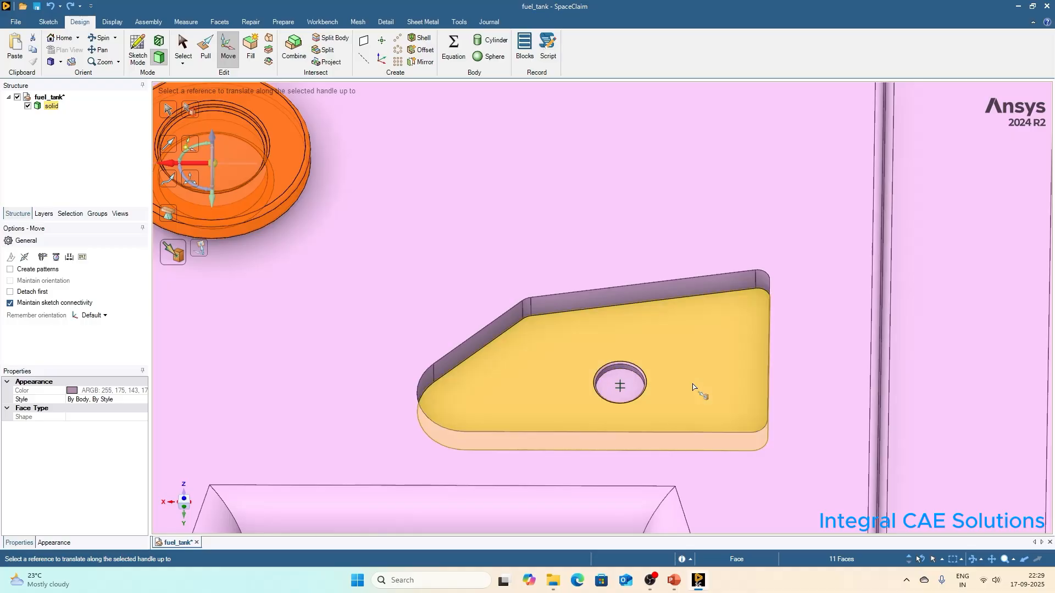
pyautogui.scroll(-2, 715, 385)
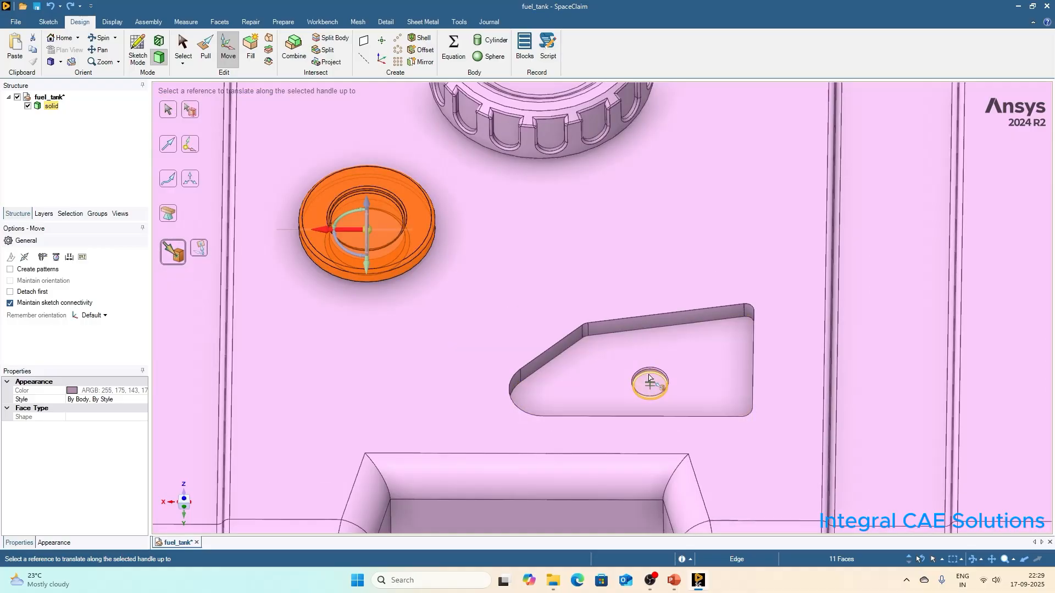
pyautogui.scroll(5, 651, 377)
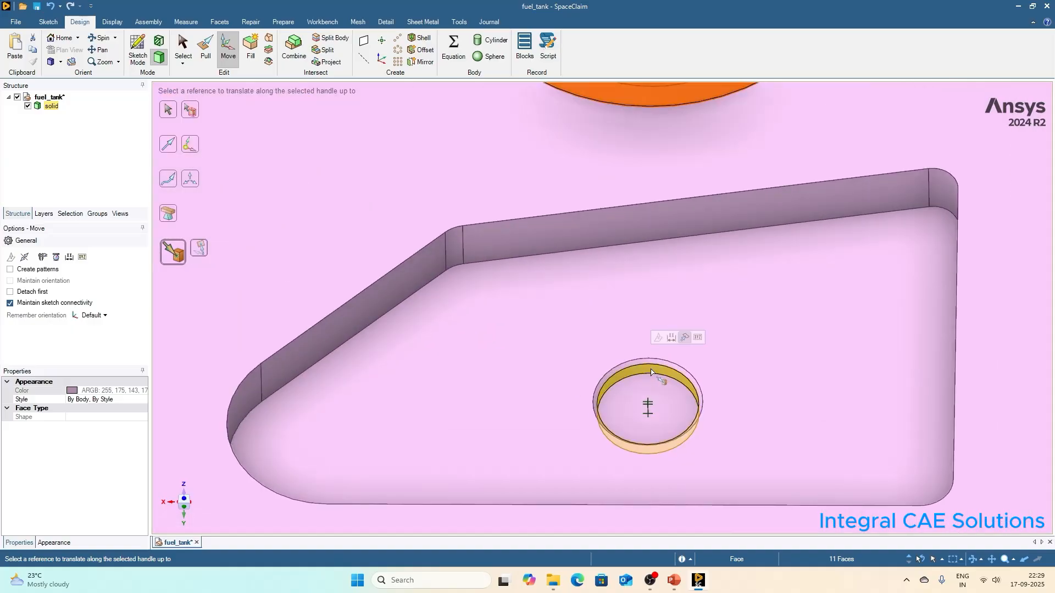
pyautogui.scroll(-5, 616, 380)
pyautogui.scroll(-2, 615, 379)
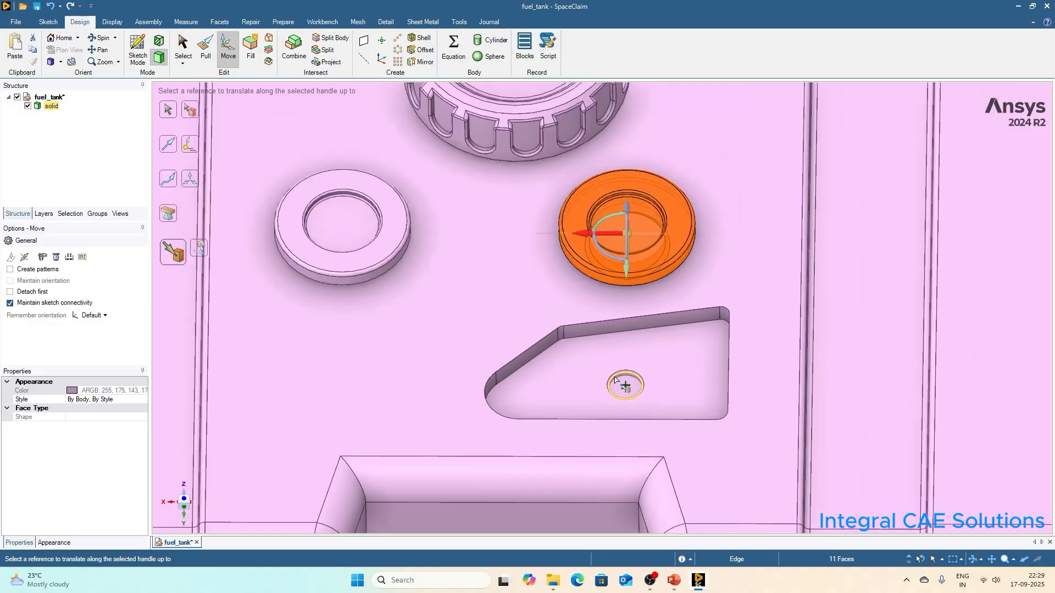
# Step: Move the original round boss up to the pocket's hole face without restricting it to an axis, and clear the selection
pyautogui.moveTo(580, 285); pyautogui.dragTo(577, 270, button='middle')
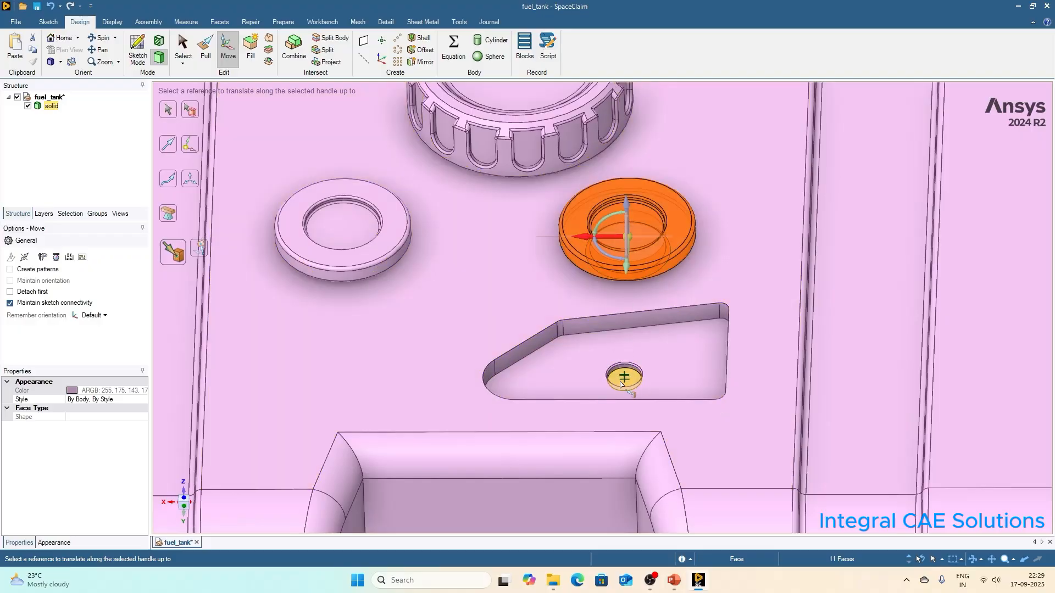
pyautogui.moveTo(614, 378); pyautogui.dragTo(619, 384, button='middle')
pyautogui.scroll(-2, 619, 384)
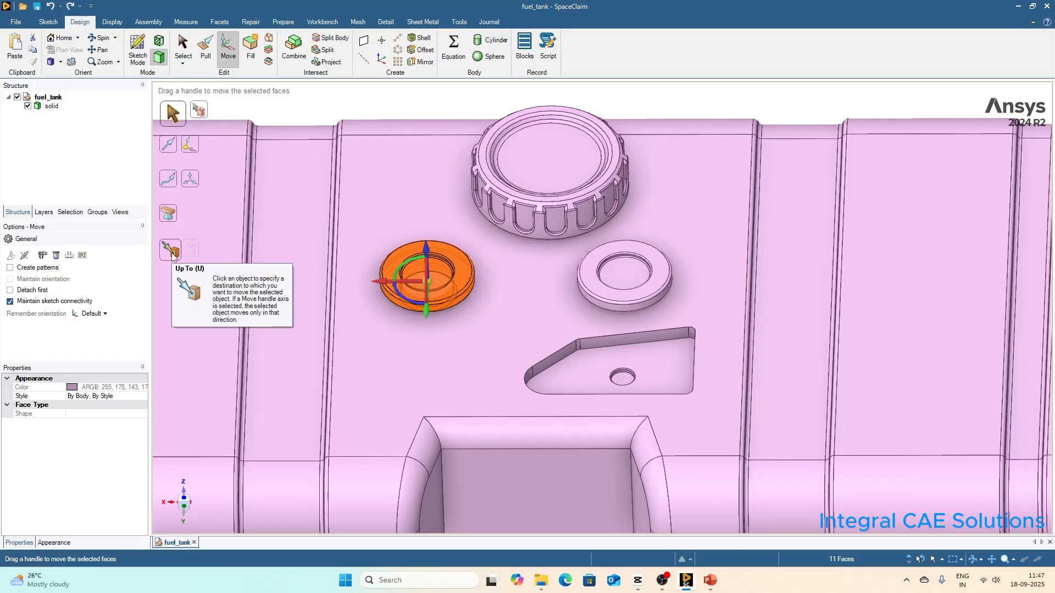
pyautogui.click(172, 255)
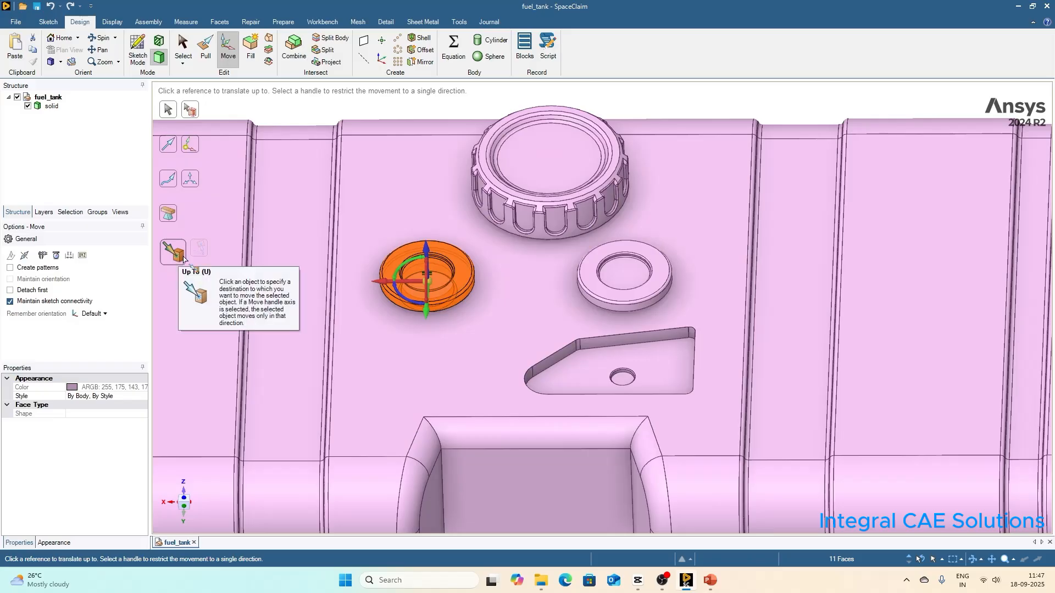
pyautogui.scroll(2, 636, 391)
pyautogui.scroll(4, 620, 358)
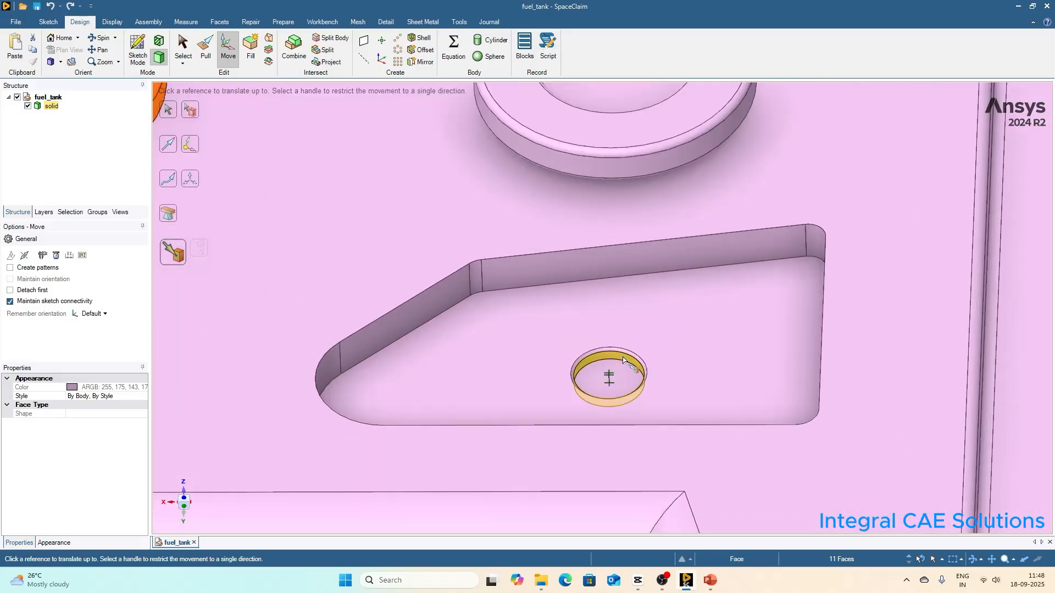
pyautogui.scroll(-5, 623, 360)
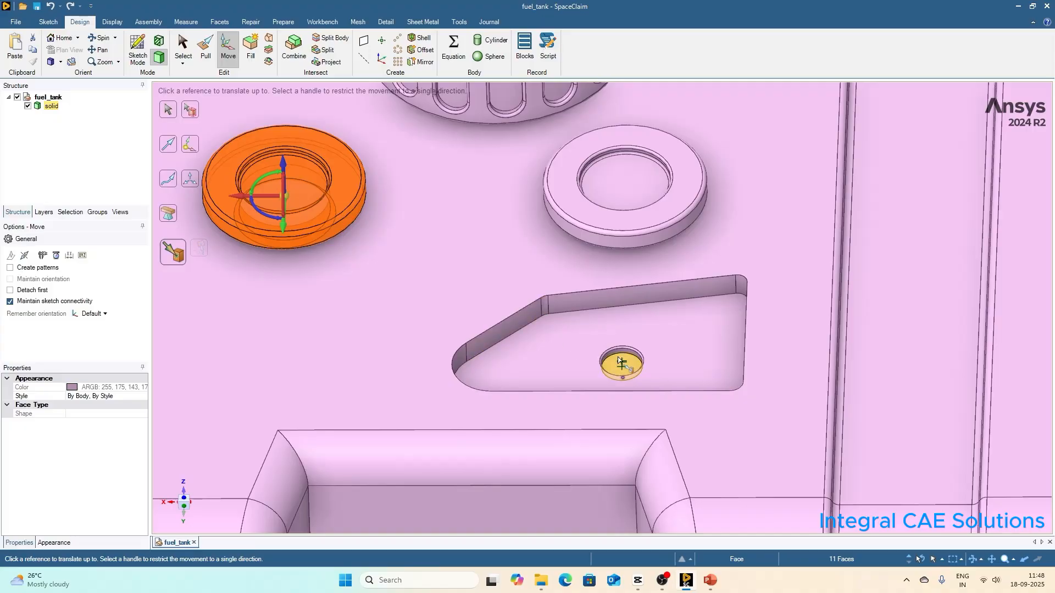
pyautogui.scroll(2, 628, 354)
pyautogui.scroll(1, 628, 353)
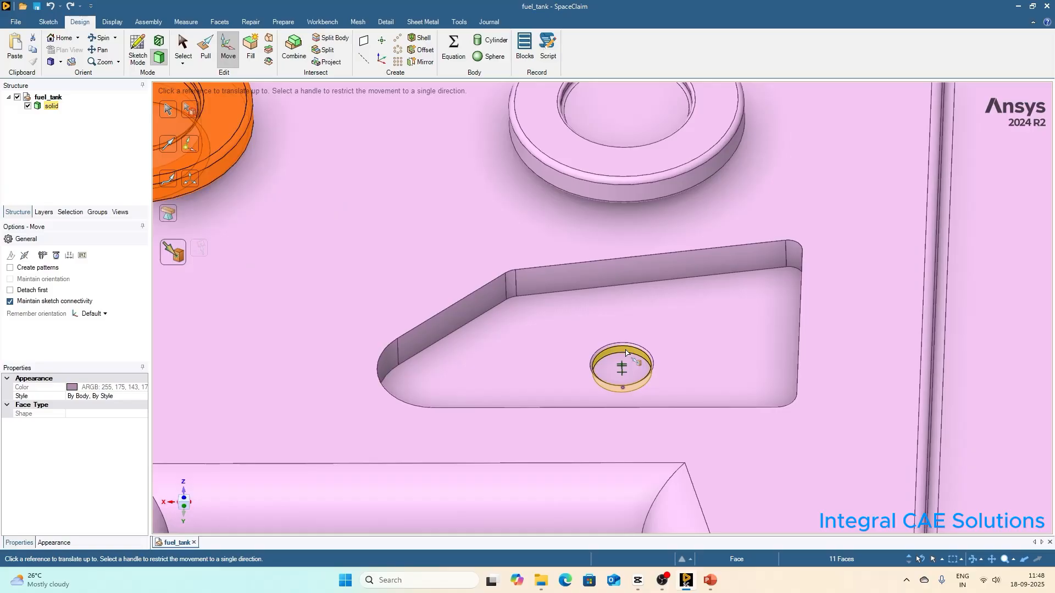
pyautogui.click(626, 353)
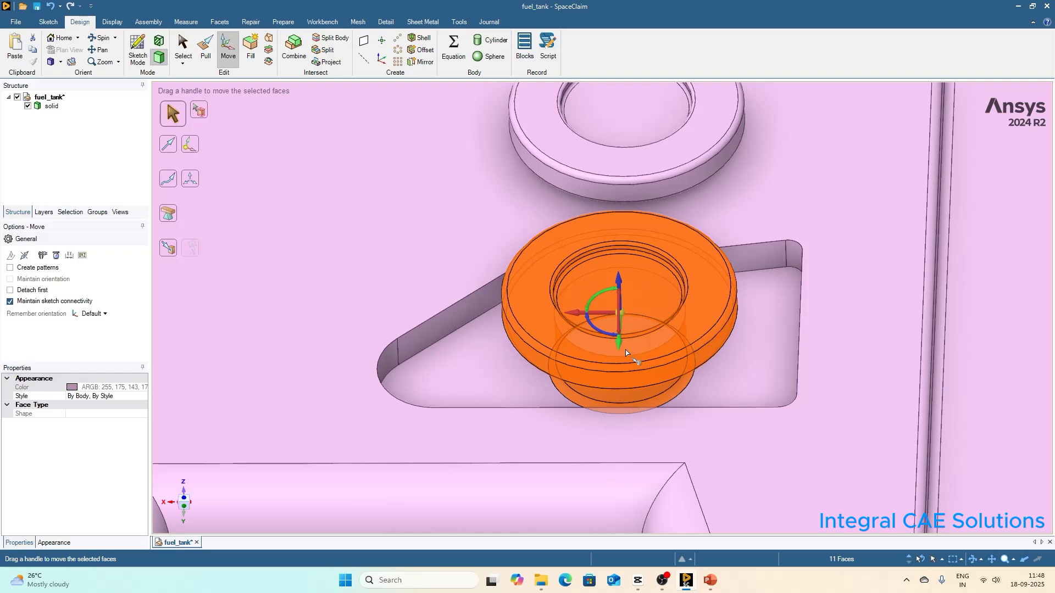
pyautogui.scroll(-3, 625, 353)
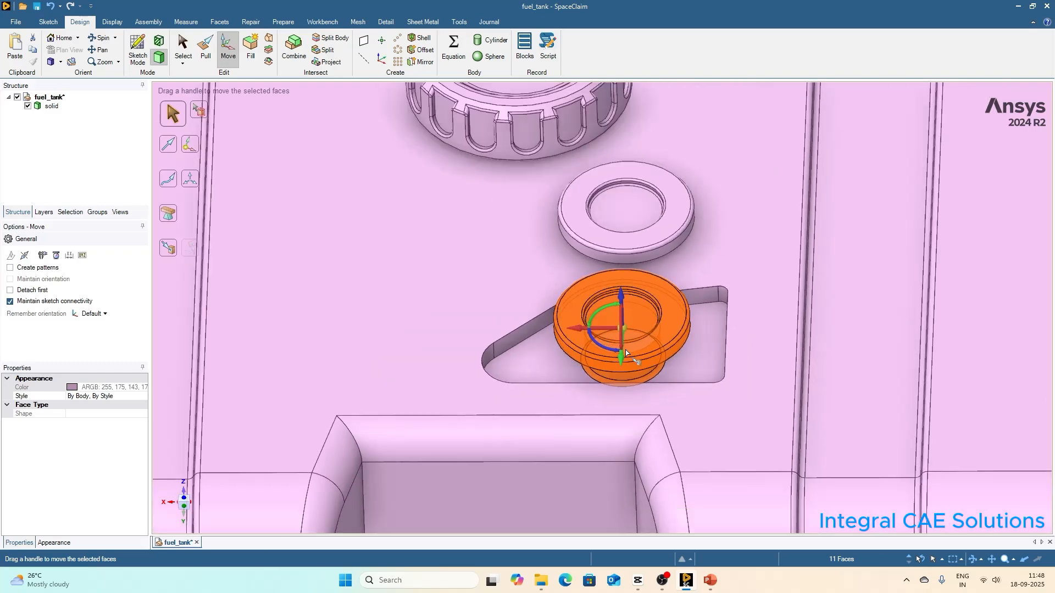
pyautogui.scroll(-3, 515, 303)
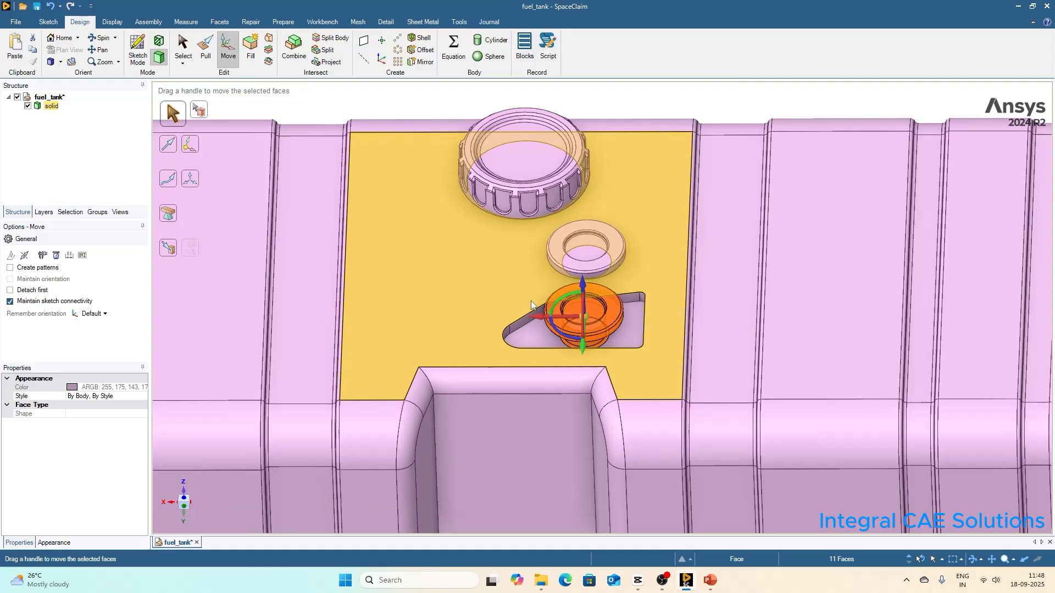
pyautogui.scroll(-3, 522, 292)
pyautogui.click(555, 141)
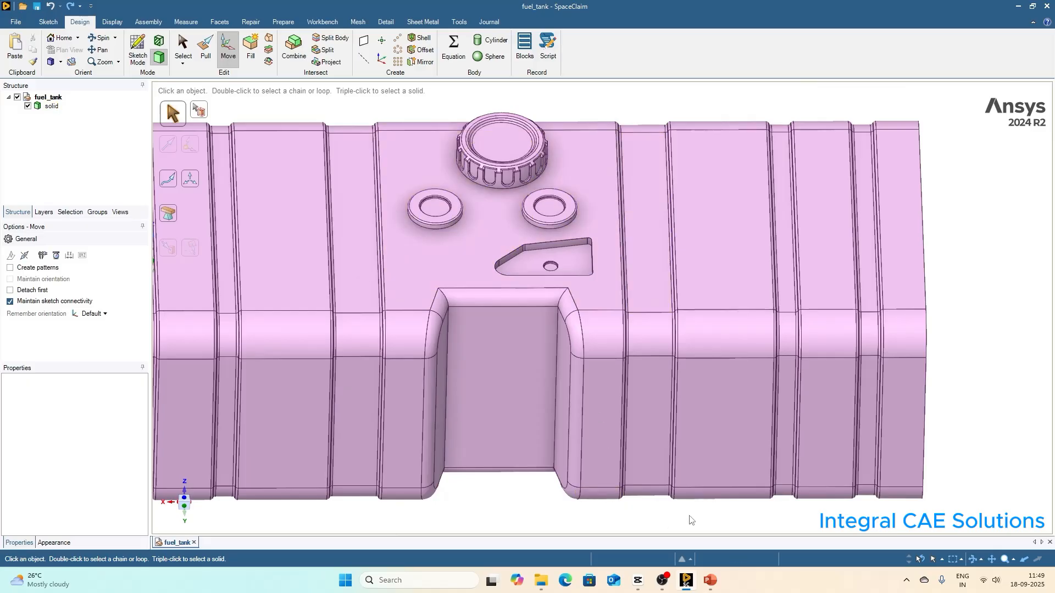
# Step: Select all faces of the groove around the tank beside the pocket and shift it along the X axis, away from the cap
pyautogui.scroll(-1, 489, 335)
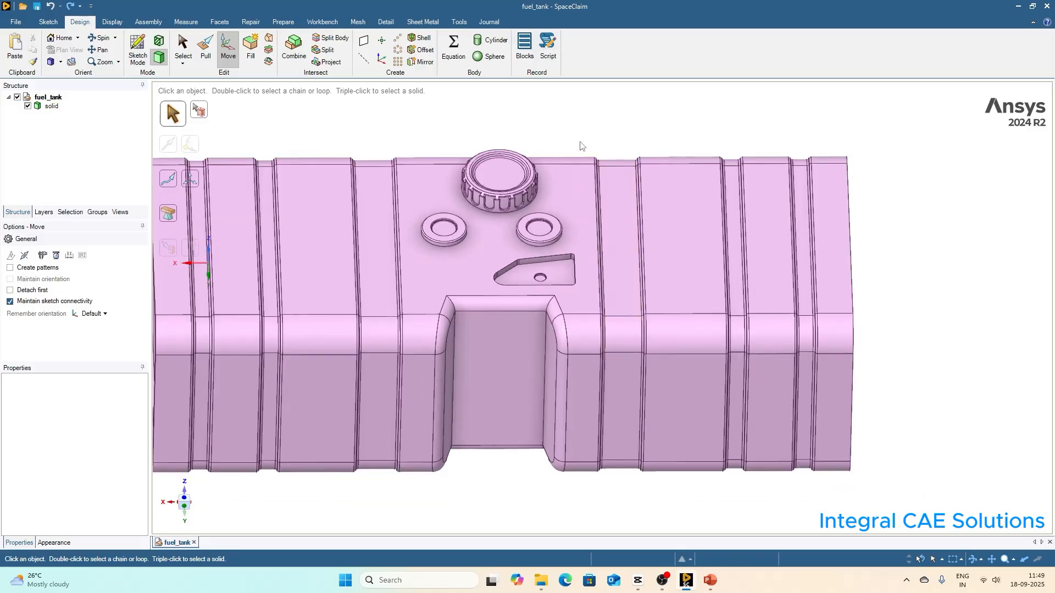
pyautogui.moveTo(609, 205); pyautogui.dragTo(679, 501)
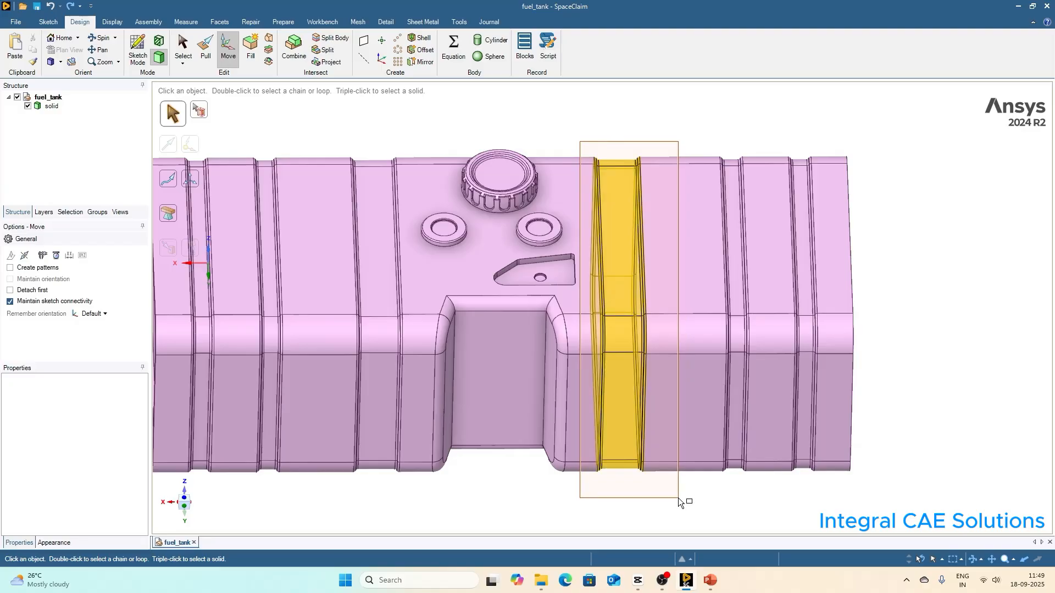
pyautogui.moveTo(679, 502); pyautogui.dragTo(682, 500)
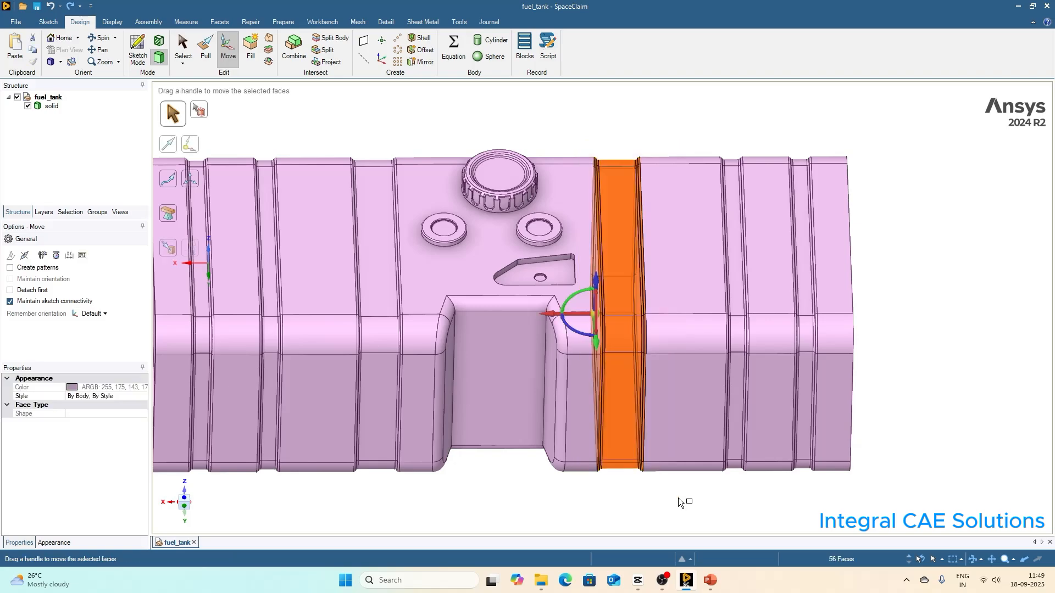
pyautogui.scroll(-2, 661, 420)
pyautogui.moveTo(646, 133); pyautogui.dragTo(645, 180, button='middle')
pyautogui.scroll(2, 644, 177)
pyautogui.scroll(-2, 634, 151)
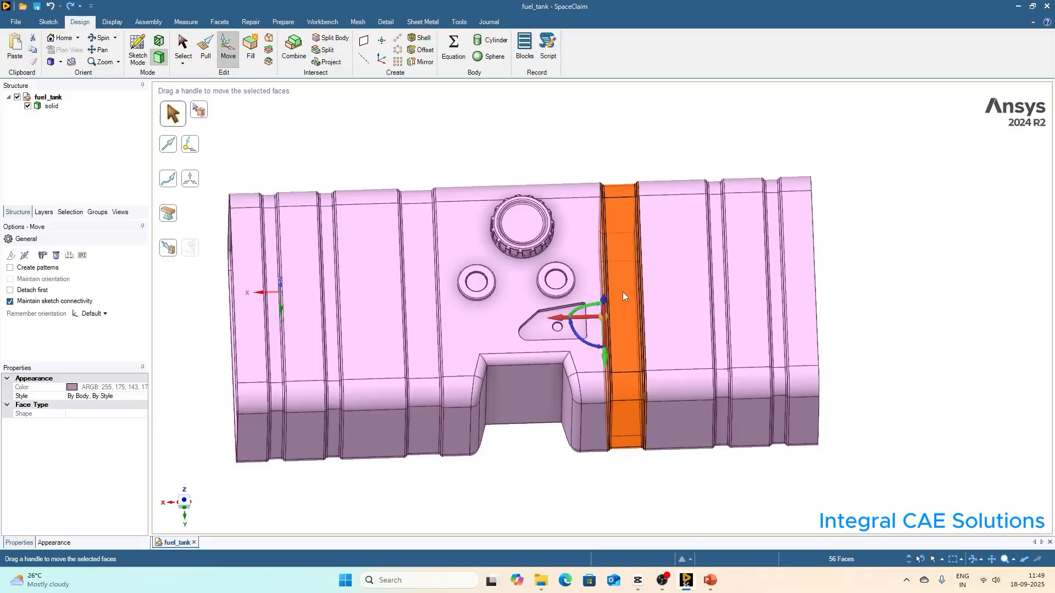
pyautogui.scroll(2, 684, 344)
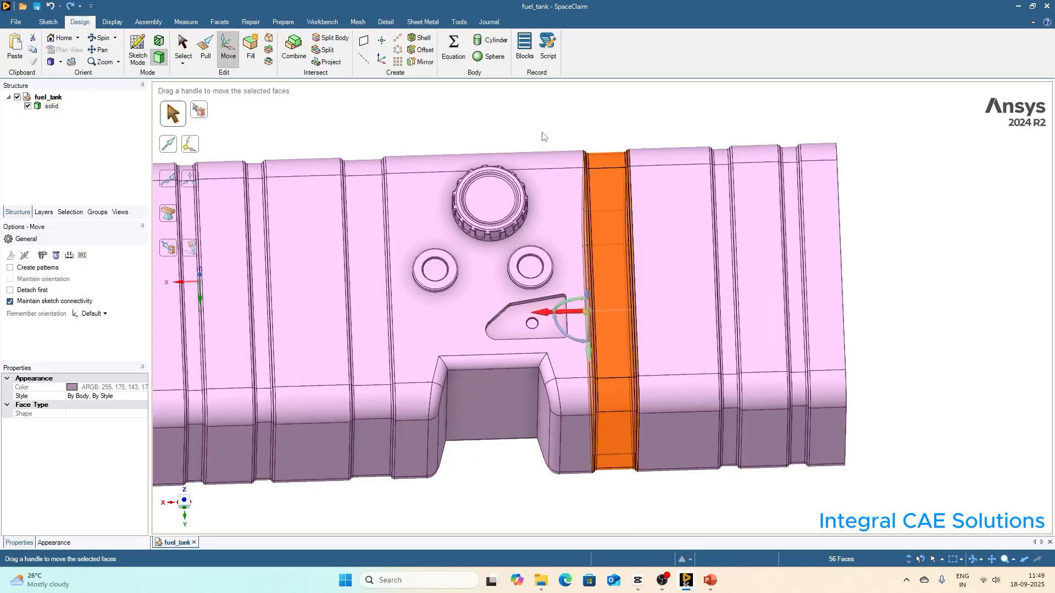
pyautogui.moveTo(553, 137)
pyautogui.mouseDown()
pyautogui.moveTo(576, 136)
pyautogui.moveTo(561, 134)
pyautogui.mouseUp()
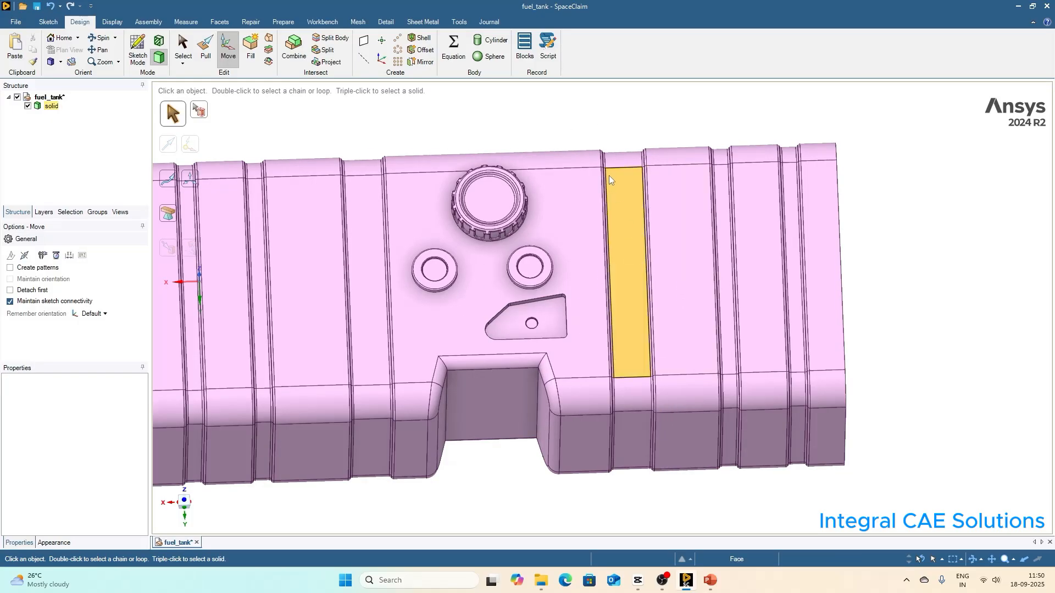
# Step: Select the faces of the groove's far side wall, move them about 1.37 mm outward along the X axis, and clear the selection
pyautogui.scroll(-4, 609, 176)
pyautogui.moveTo(622, 149); pyautogui.dragTo(666, 409)
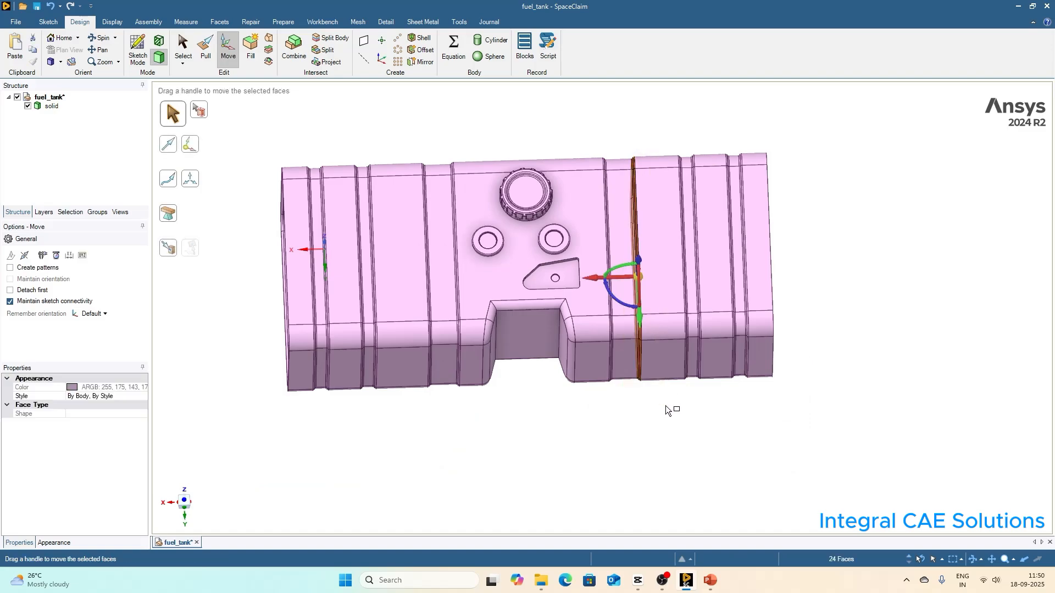
pyautogui.scroll(2, 661, 261)
pyautogui.click(593, 283)
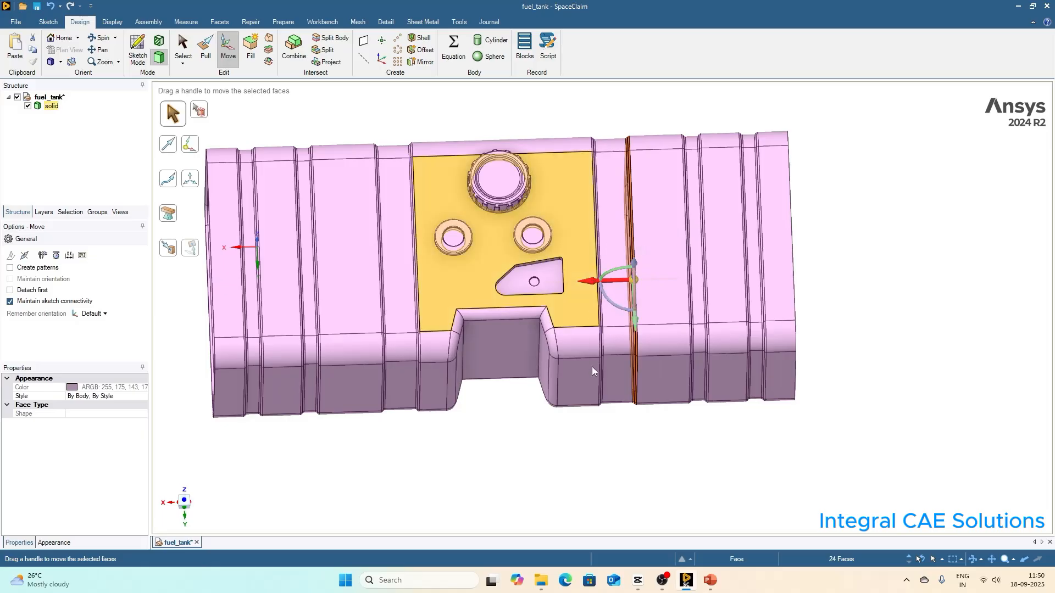
pyautogui.moveTo(612, 434)
pyautogui.mouseDown()
pyautogui.moveTo(631, 437)
pyautogui.moveTo(616, 437)
pyautogui.mouseUp()
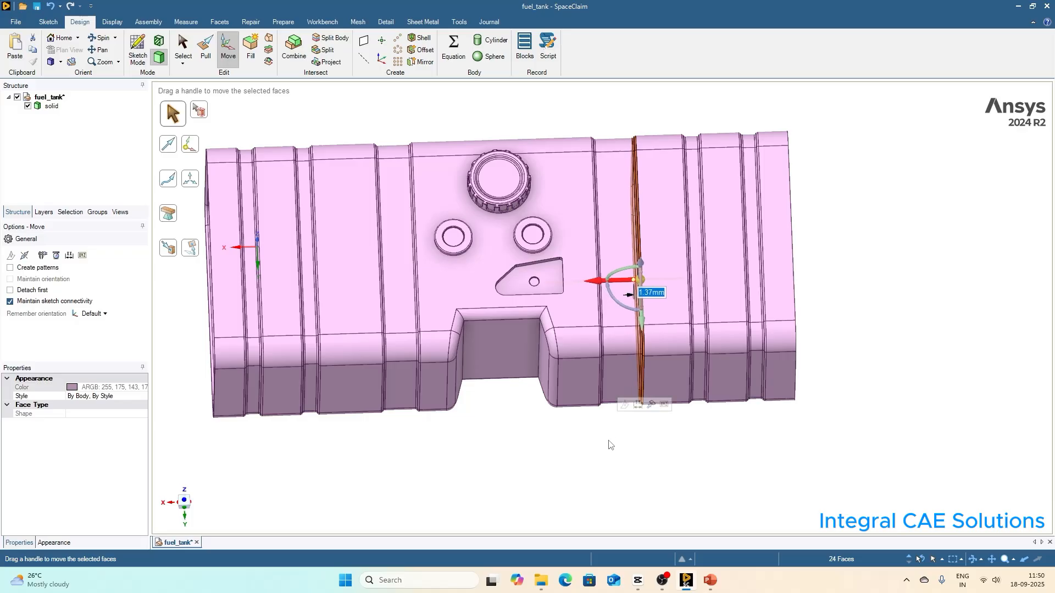
pyautogui.click(608, 440)
# Step: Select all faces of the ribbed filler cap and align the Move handle's direction to the straight tank edge behind the cap
pyautogui.moveTo(542, 144); pyautogui.dragTo(550, 198, button='middle')
pyautogui.scroll(4, 518, 246)
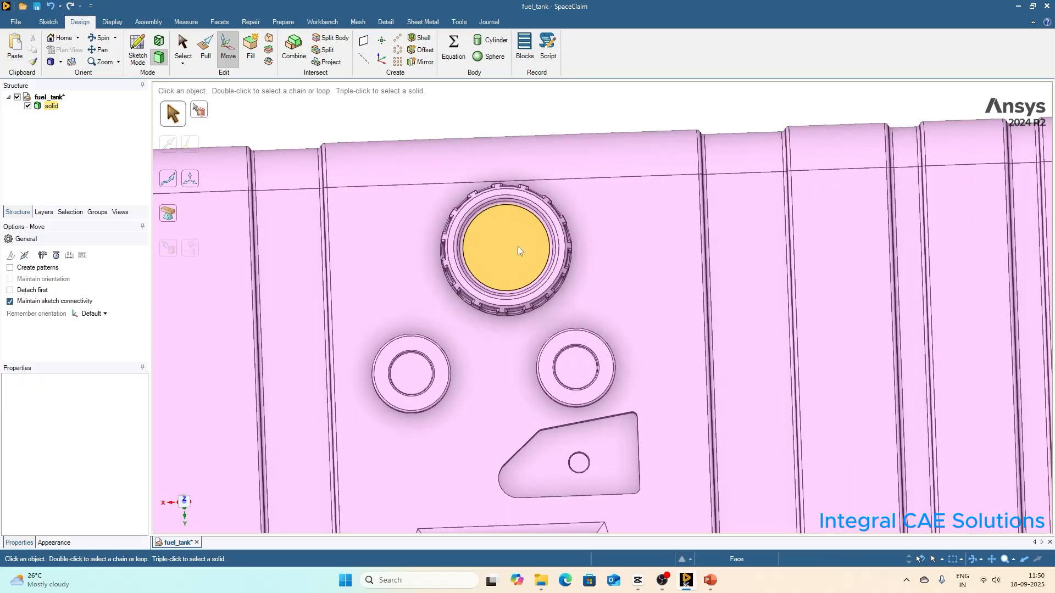
pyautogui.scroll(-2, 517, 246)
pyautogui.moveTo(516, 139); pyautogui.dragTo(519, 154, button='middle')
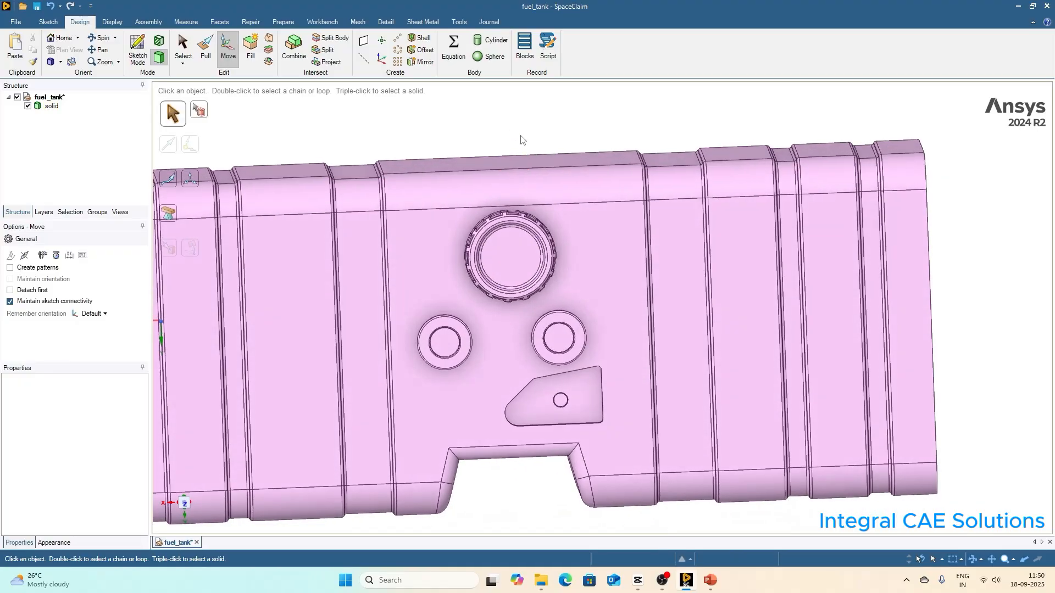
pyautogui.scroll(1, 495, 321)
pyautogui.moveTo(442, 159); pyautogui.dragTo(602, 308)
pyautogui.scroll(-1, 562, 187)
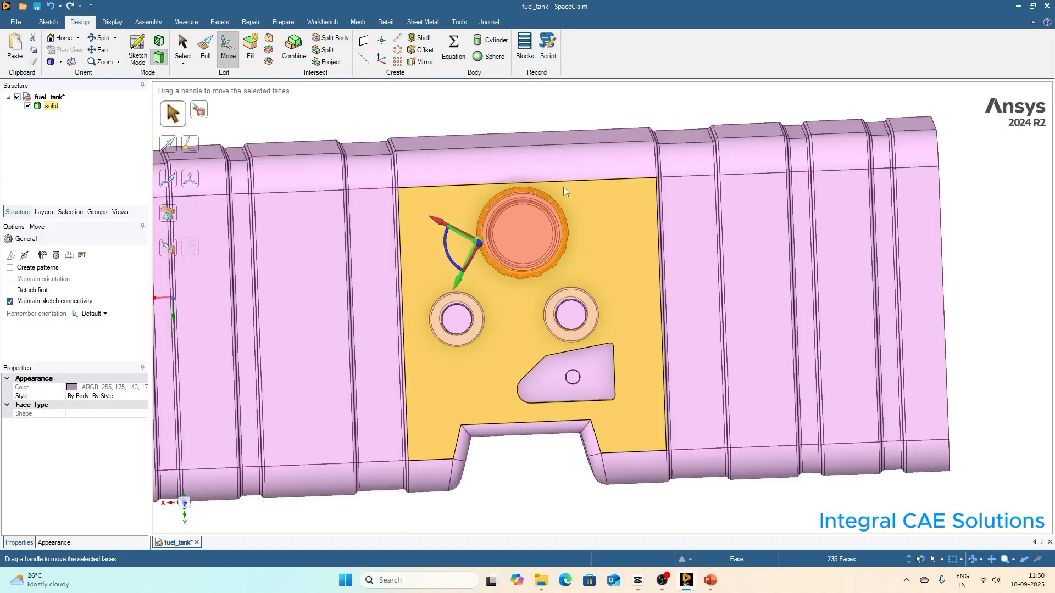
pyautogui.scroll(-1, 564, 188)
pyautogui.moveTo(497, 124); pyautogui.dragTo(497, 104, button='middle')
pyautogui.scroll(3, 497, 104)
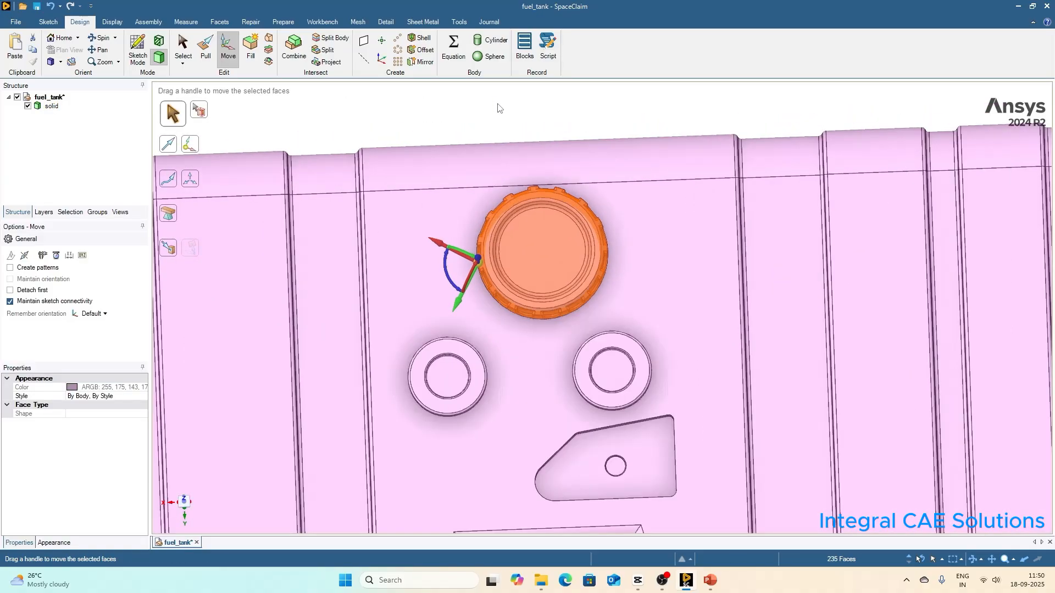
pyautogui.scroll(-1, 516, 153)
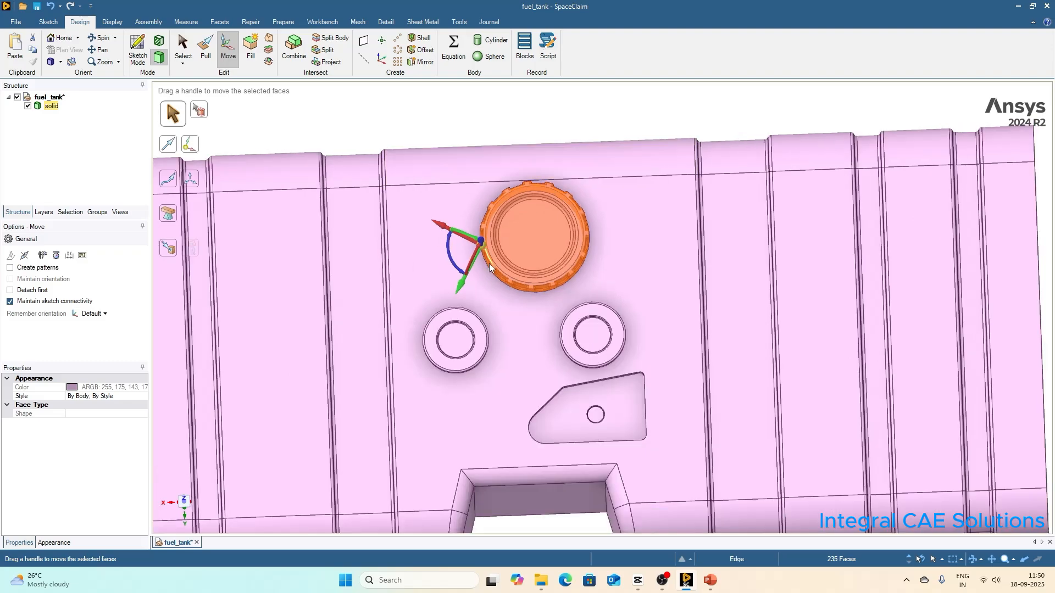
pyautogui.scroll(-1, 469, 216)
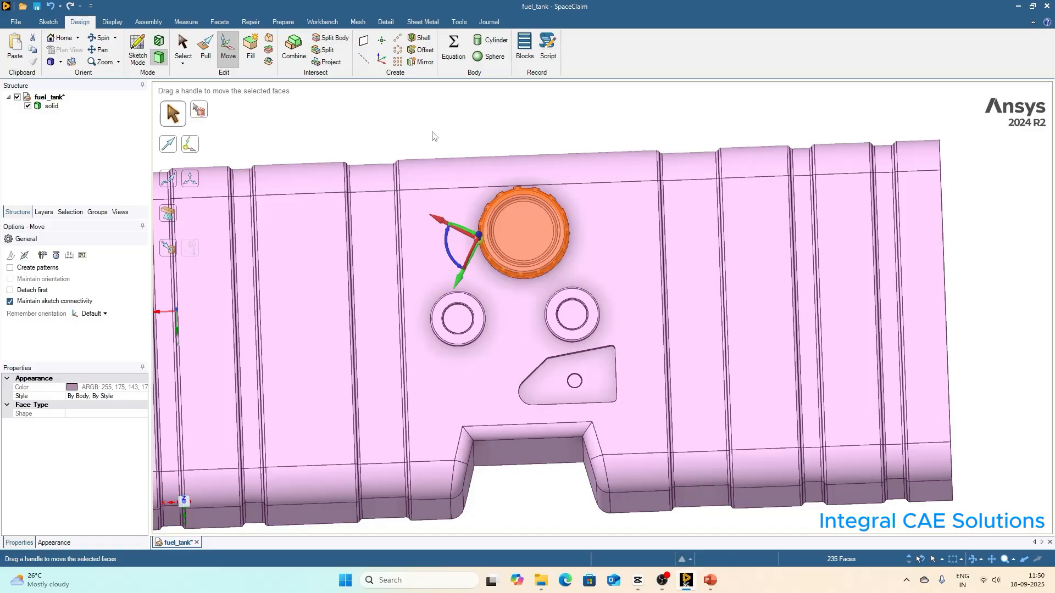
pyautogui.click(169, 151)
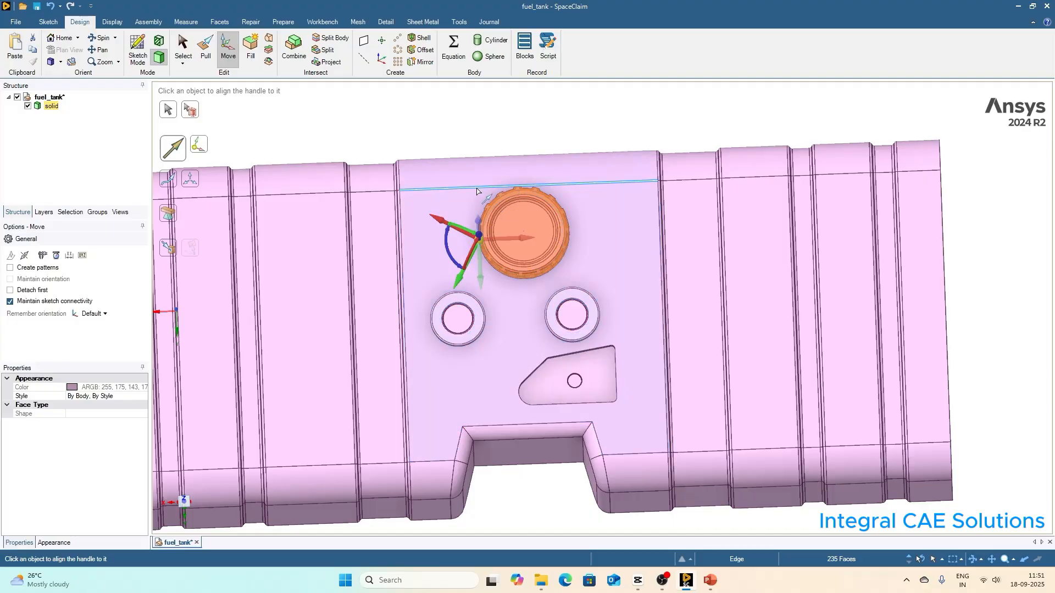
pyautogui.click(477, 189)
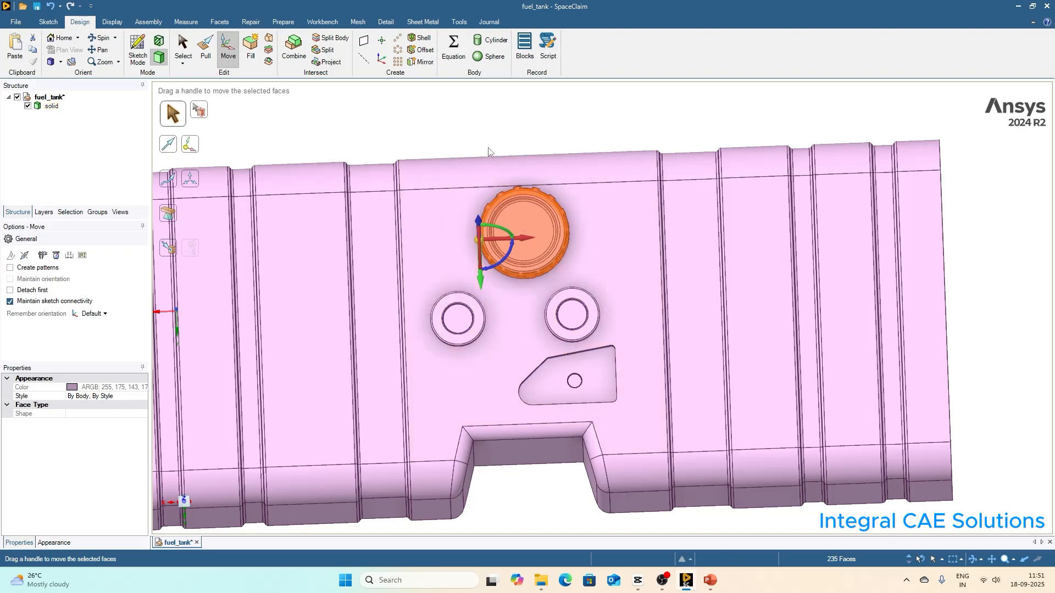
# Step: Move the filler cap 10 mm along the aligned axis, away from the world origin, and clear the selection
pyautogui.click(522, 240)
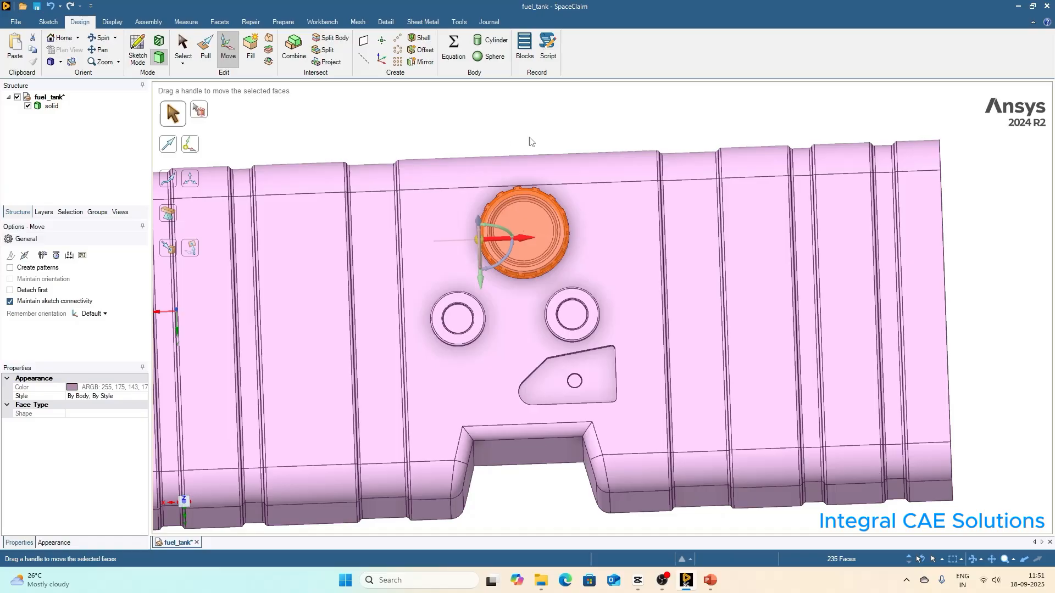
pyautogui.moveTo(543, 142); pyautogui.dragTo(516, 150)
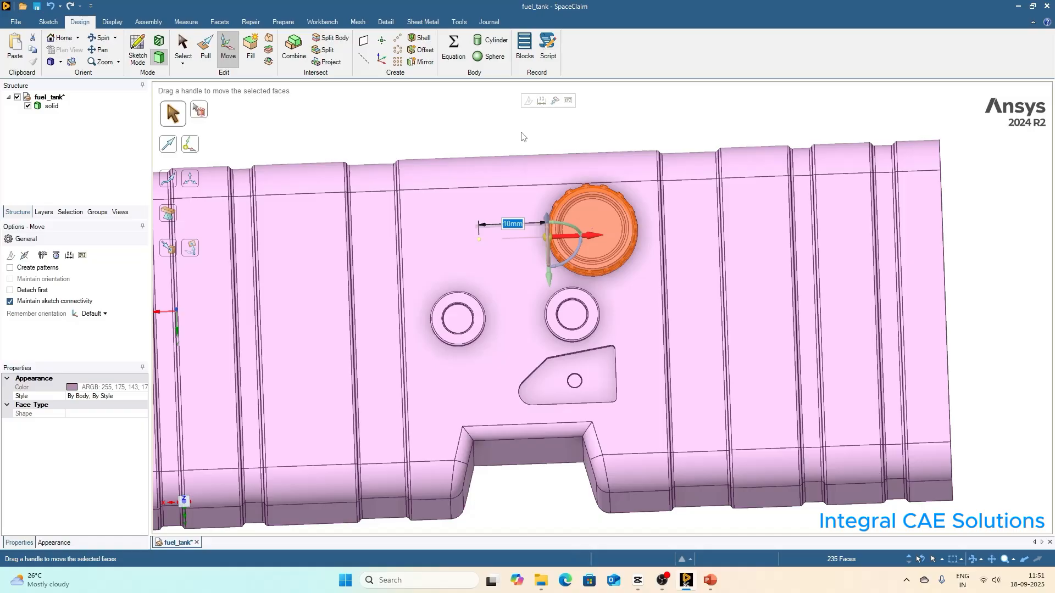
pyautogui.press('Escape')
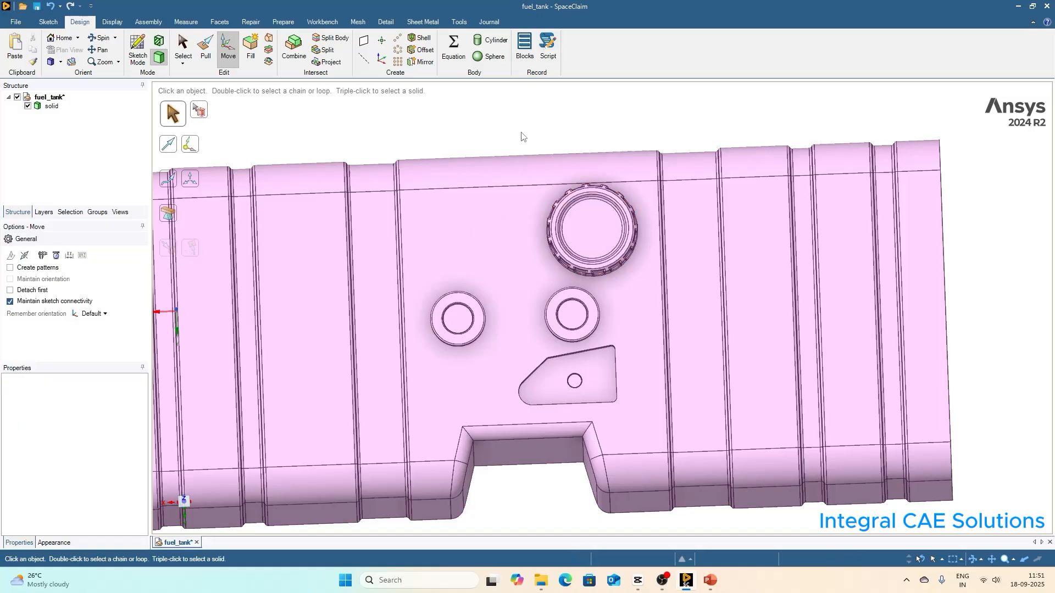